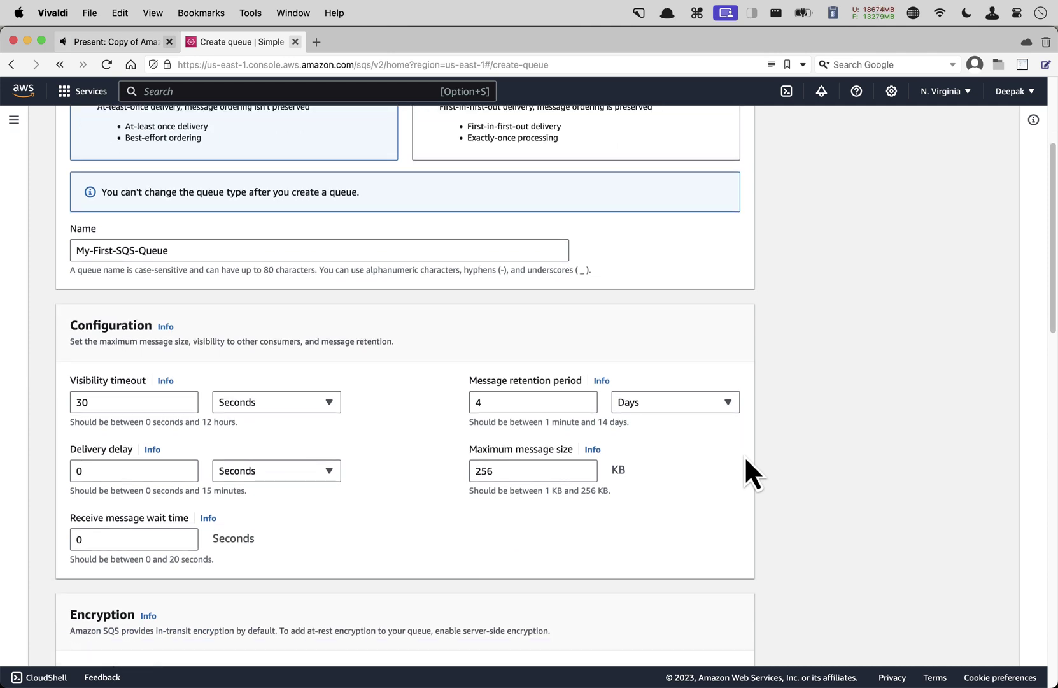
Outline each of the five Configuration settings, from visibility timeout to receive message wait time, with red annotation boxes and clear the annotations.
key("ctrl+a")
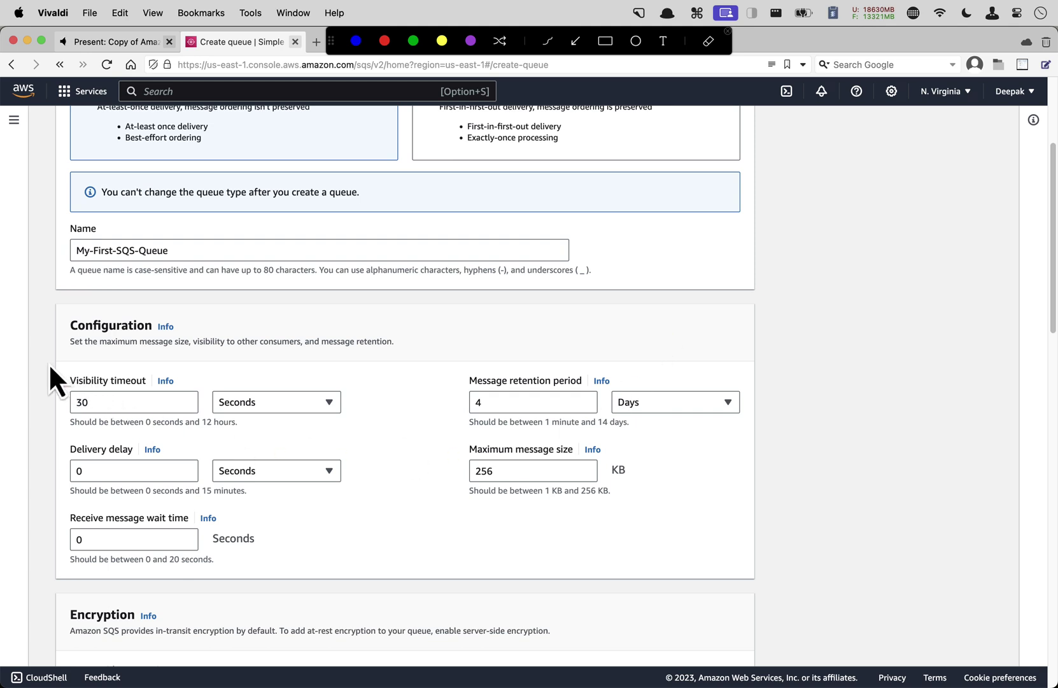
mouse_move(49, 363)
left_mouse_down()
mouse_move(292, 427)
mouse_move(385, 434)
left_mouse_up()
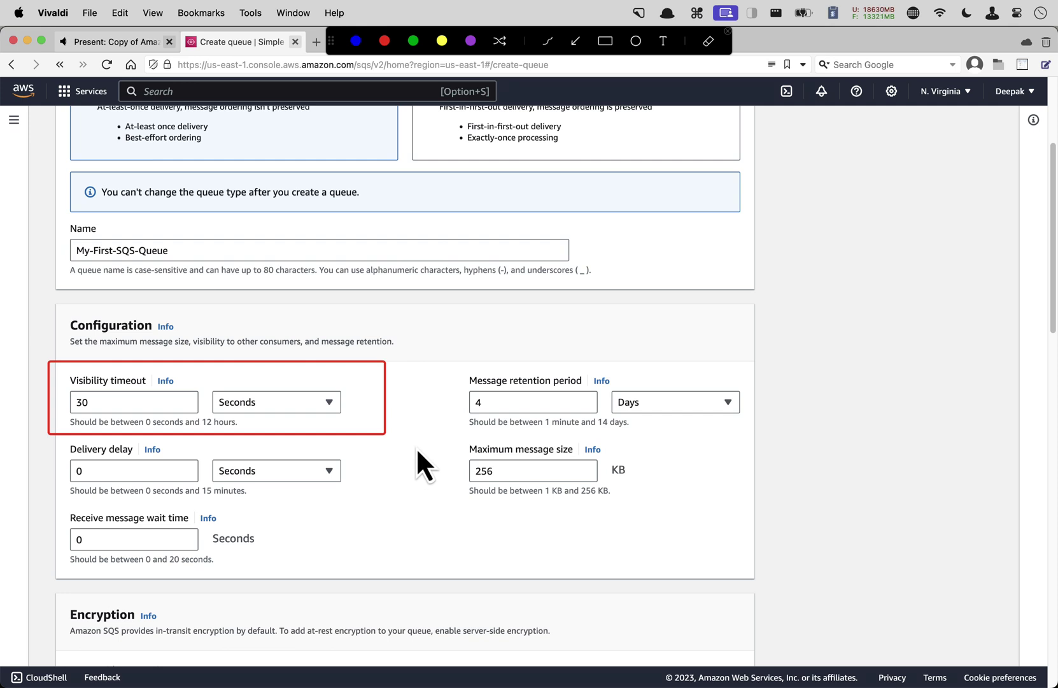
mouse_move(446, 359)
left_mouse_down()
mouse_move(759, 438)
mouse_move(777, 430)
left_mouse_up()
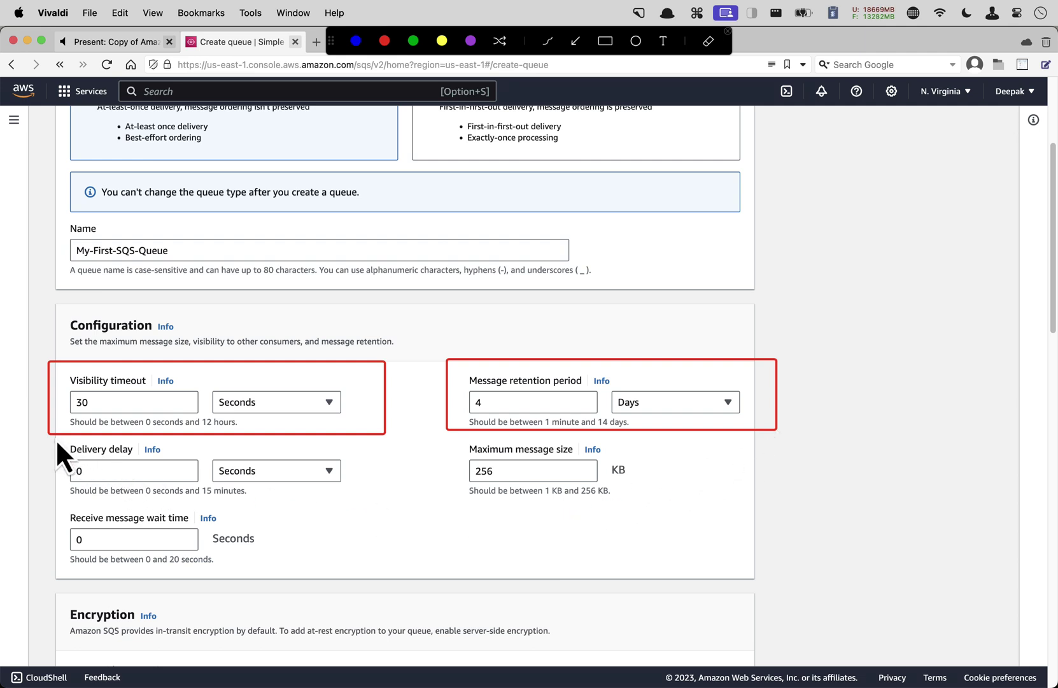
mouse_move(55, 438)
left_mouse_down()
mouse_move(207, 482)
mouse_move(383, 501)
left_mouse_up()
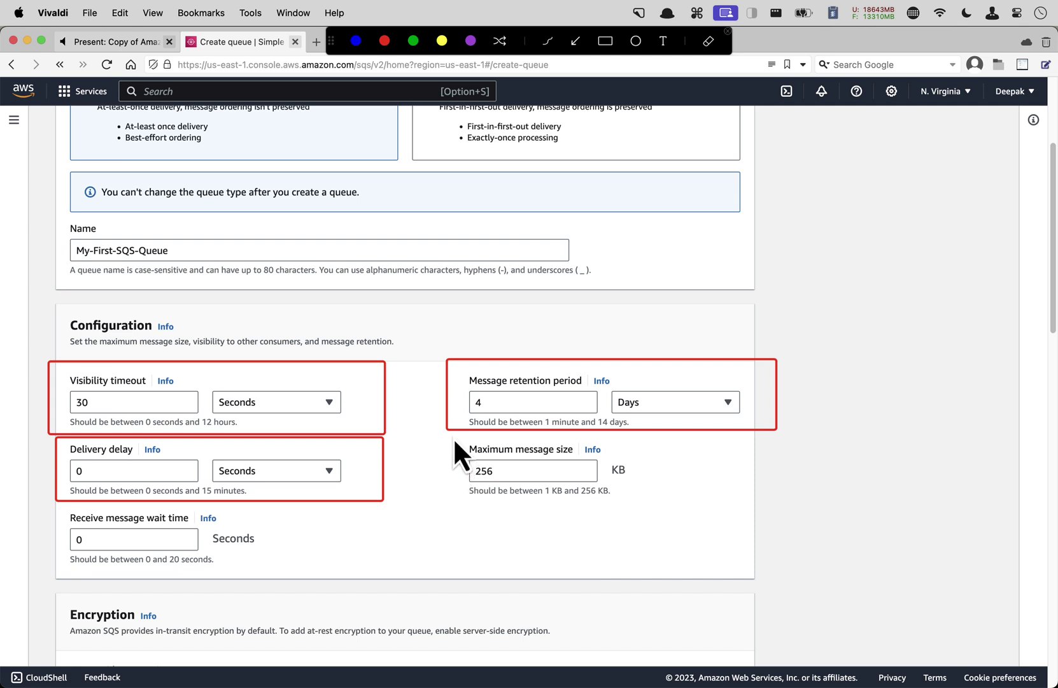
left_click_drag(454, 437, 670, 509)
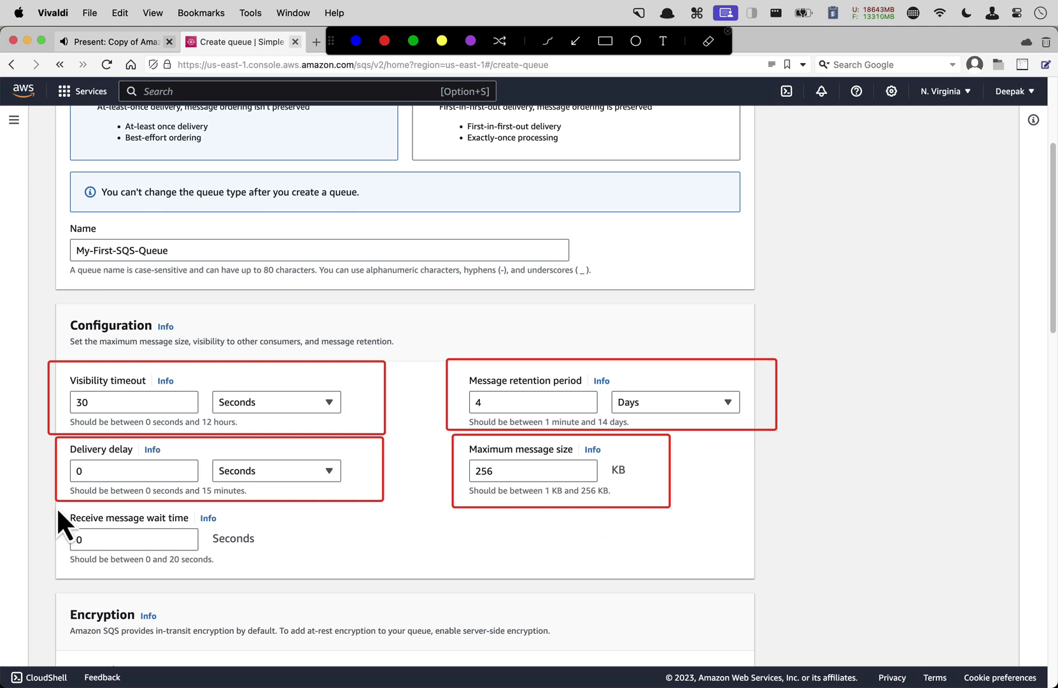
mouse_move(56, 505)
left_mouse_down()
mouse_move(102, 544)
mouse_move(285, 577)
left_mouse_up()
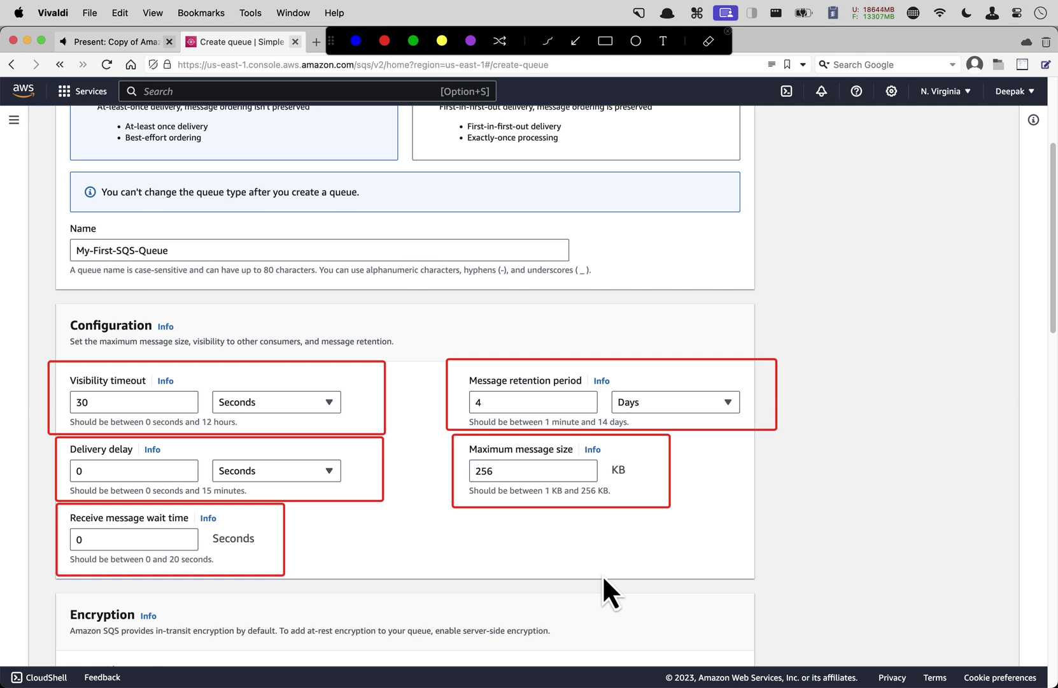
key("Escape")
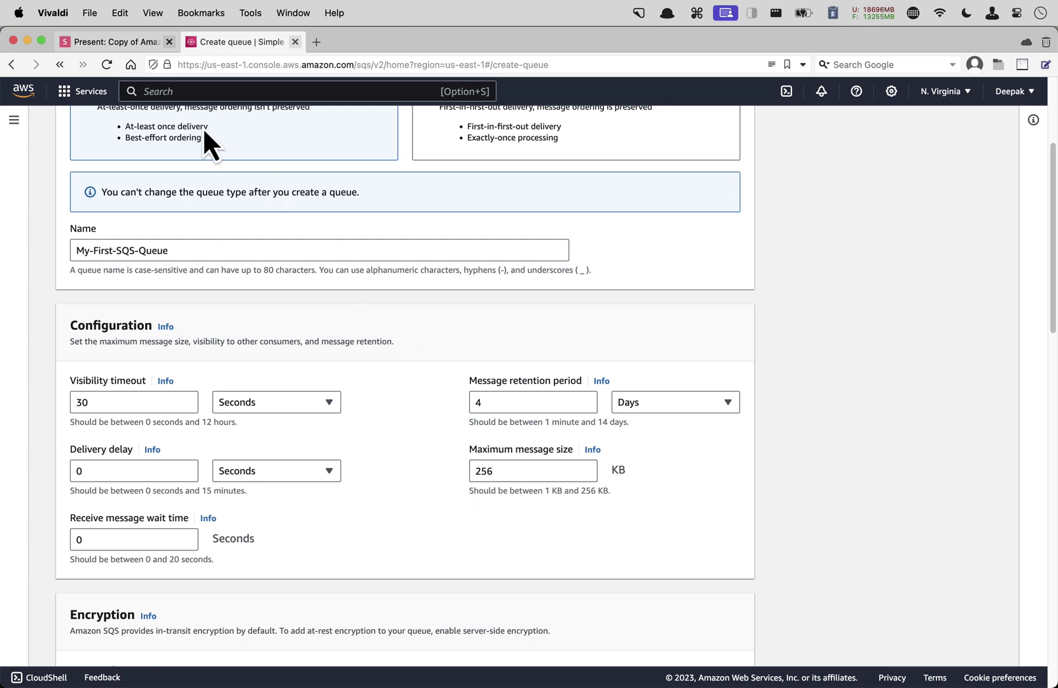
Advance the presentation to the slide on defining an access policy, and return to the queue form's Access policy section.
key("ctrl+shift+Tab")
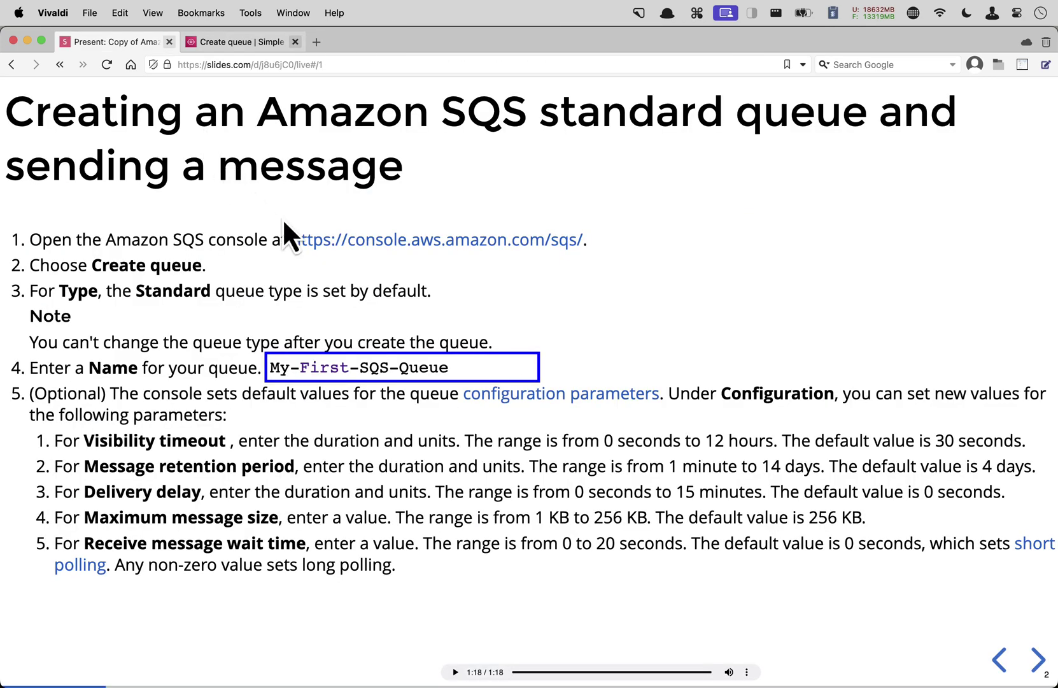
left_click(1040, 660)
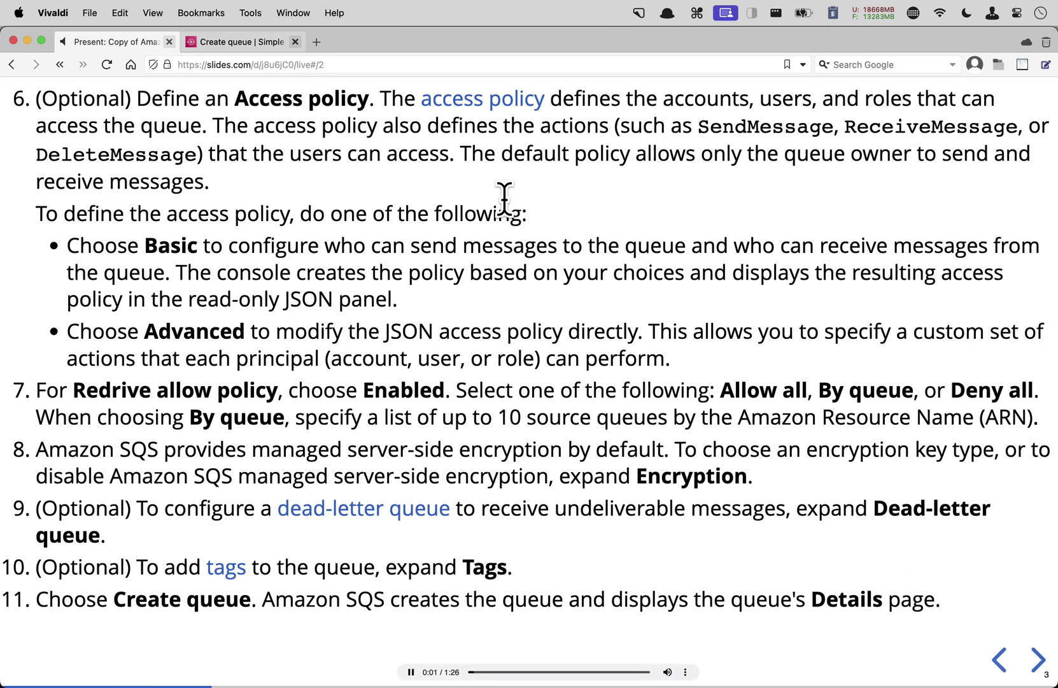
left_click(250, 44)
scroll(394, 393, "down", 10)
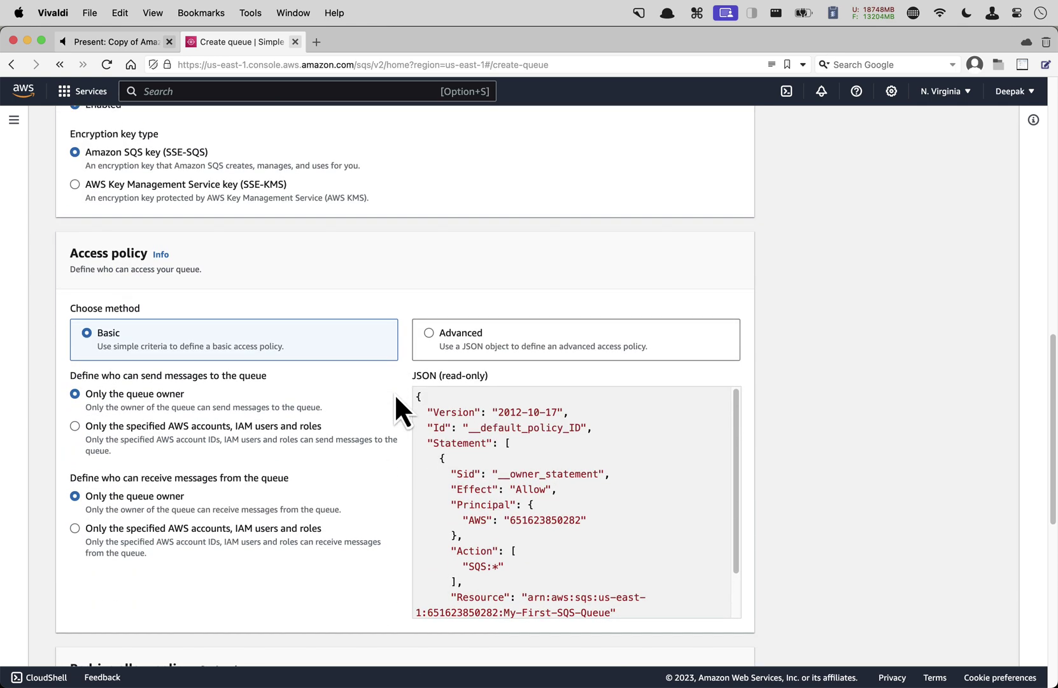
Outline the Access policy section, its send and receive permissions and the Basic method with red annotation boxes, and clear them.
key("ctrl+a")
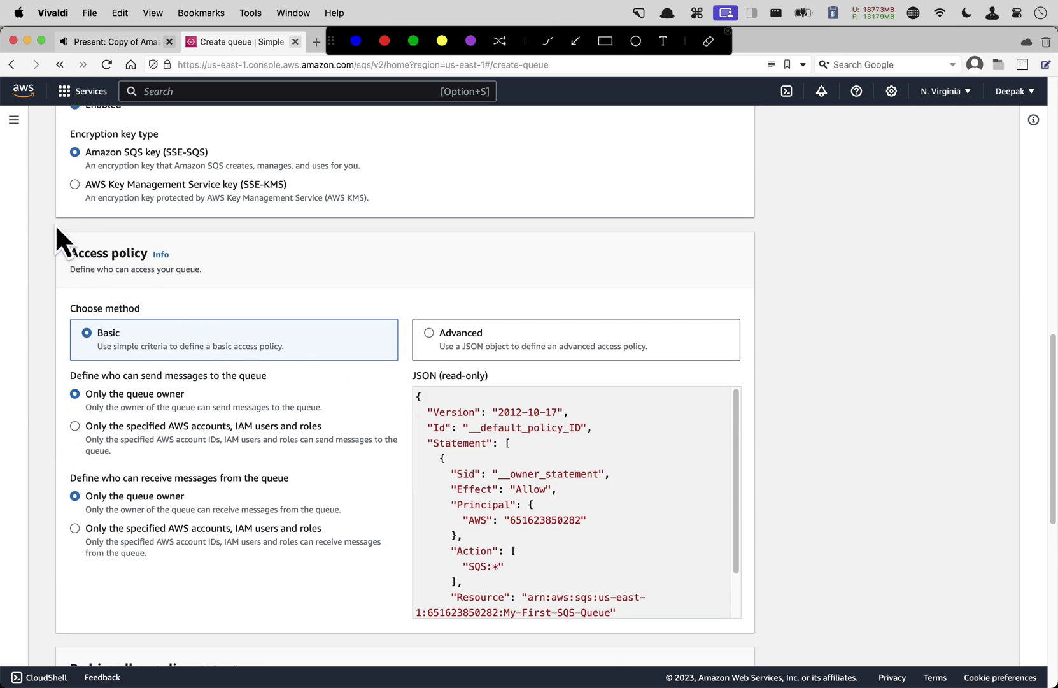
mouse_move(53, 223)
left_mouse_down()
mouse_move(61, 244)
mouse_move(573, 580)
mouse_move(762, 641)
left_mouse_up()
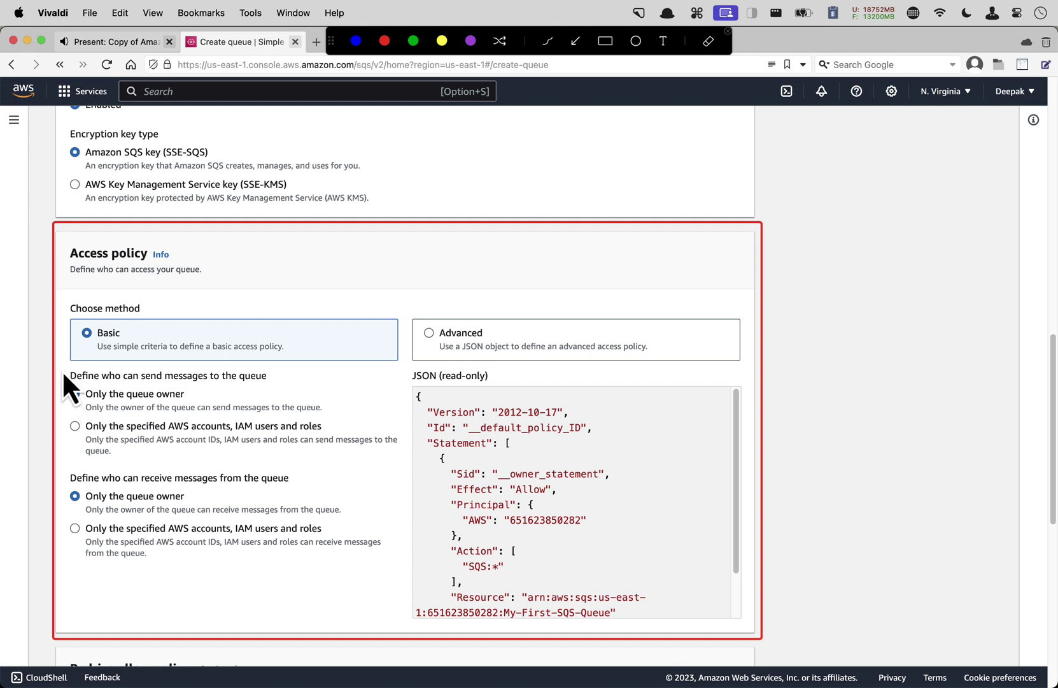
mouse_move(61, 365)
left_mouse_down()
mouse_move(239, 454)
mouse_move(400, 465)
left_mouse_up()
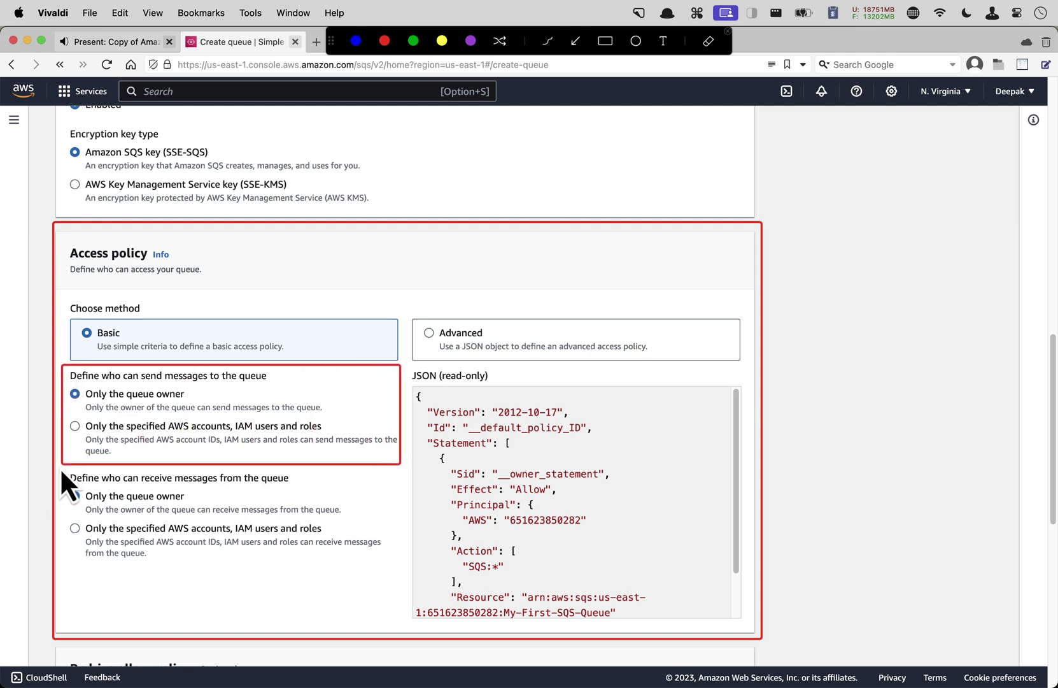
mouse_move(59, 467)
left_mouse_down()
mouse_move(120, 513)
mouse_move(413, 573)
mouse_move(404, 574)
left_mouse_up()
mouse_move(62, 293)
left_mouse_down()
mouse_move(121, 354)
mouse_move(295, 358)
left_mouse_up()
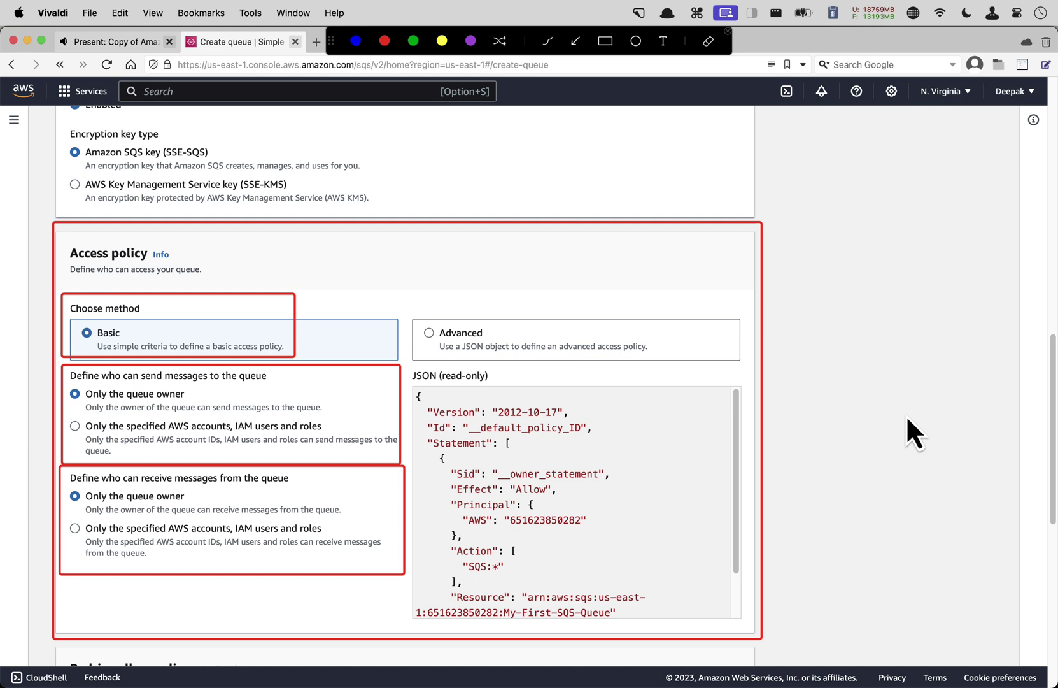
key("Escape")
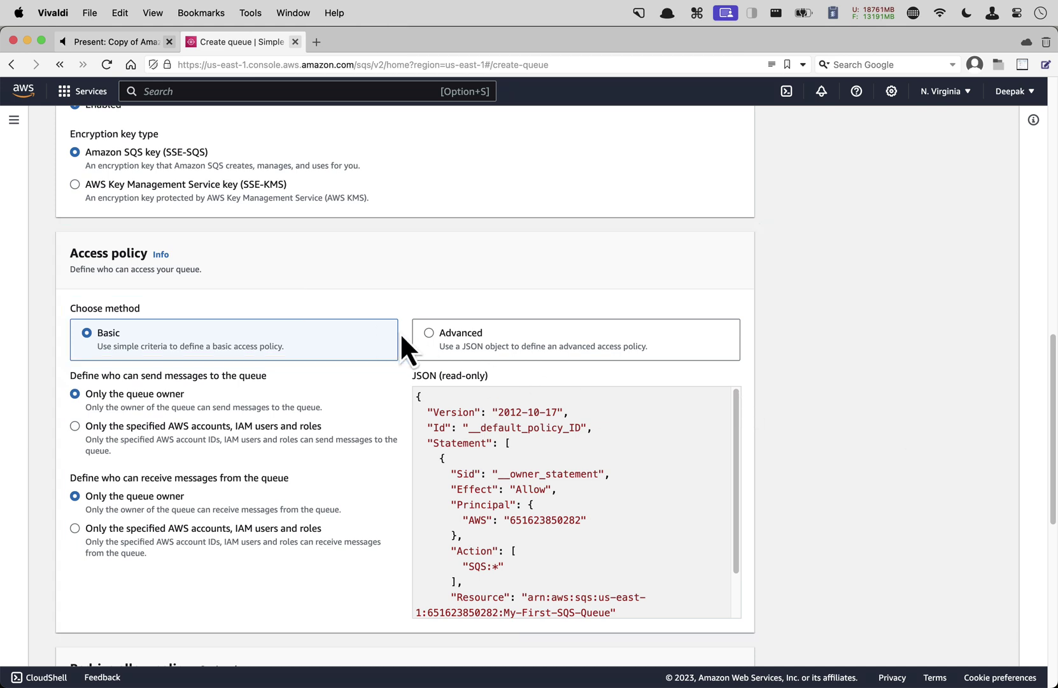
Switch the access policy to Advanced to look through its JSON definition, and set the method back to Basic.
left_click(428, 333)
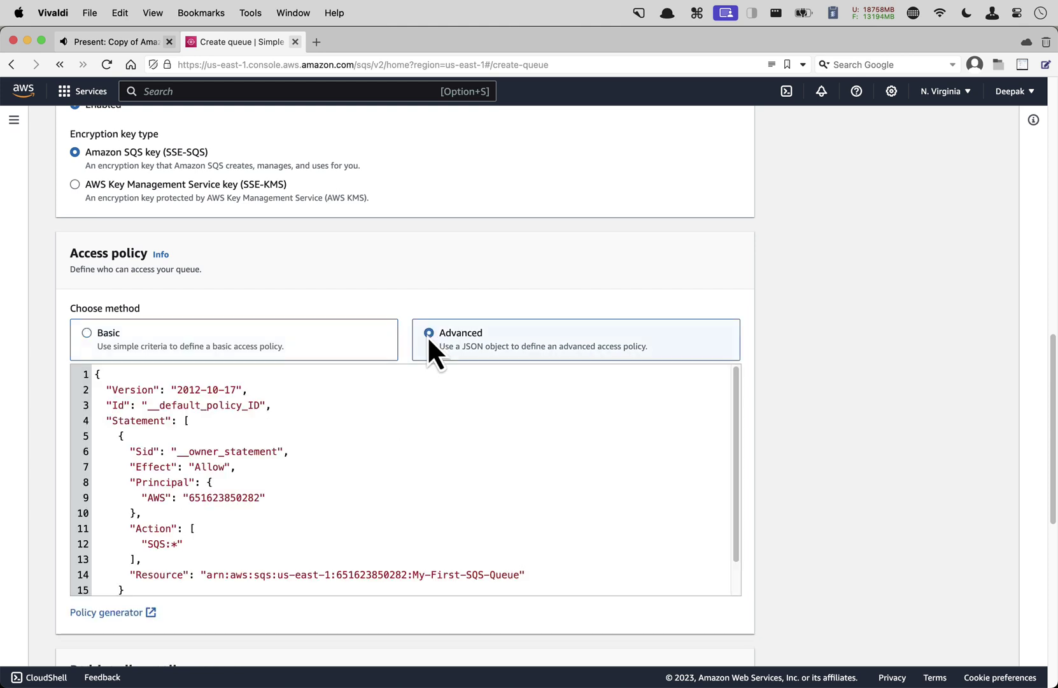
scroll(462, 496, "down", 2)
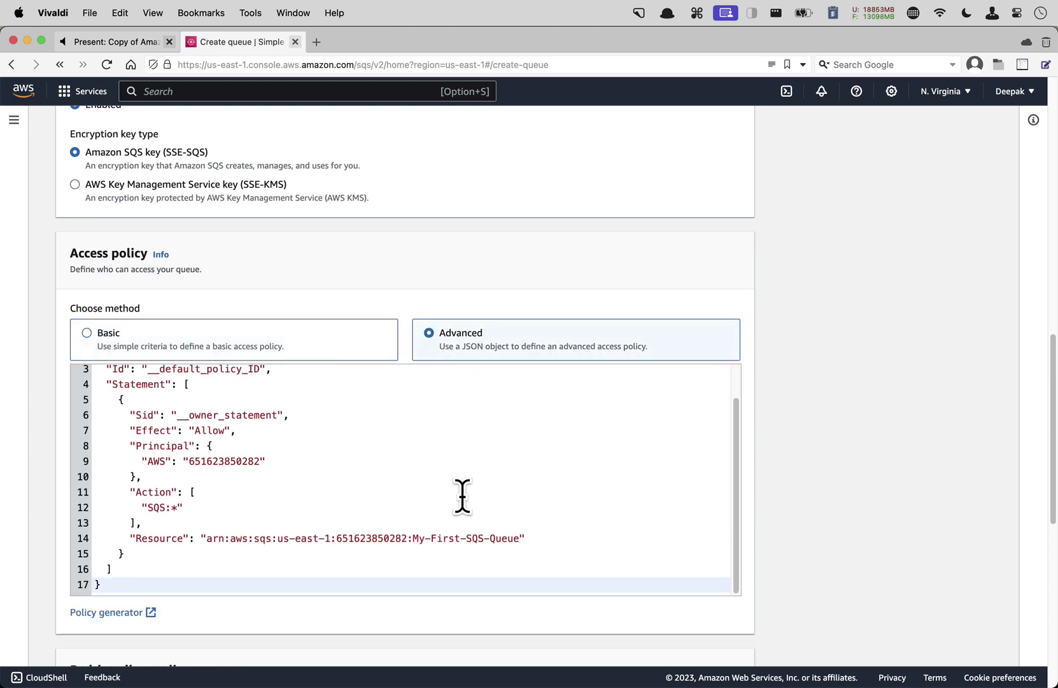
scroll(462, 495, "up", 2)
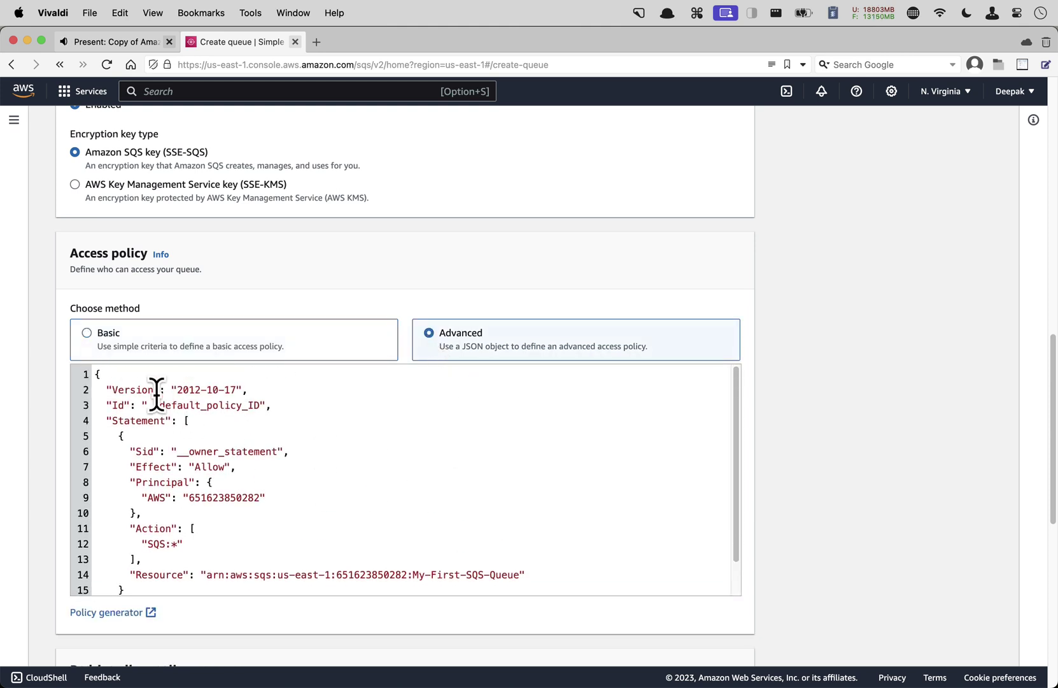
left_click(87, 333)
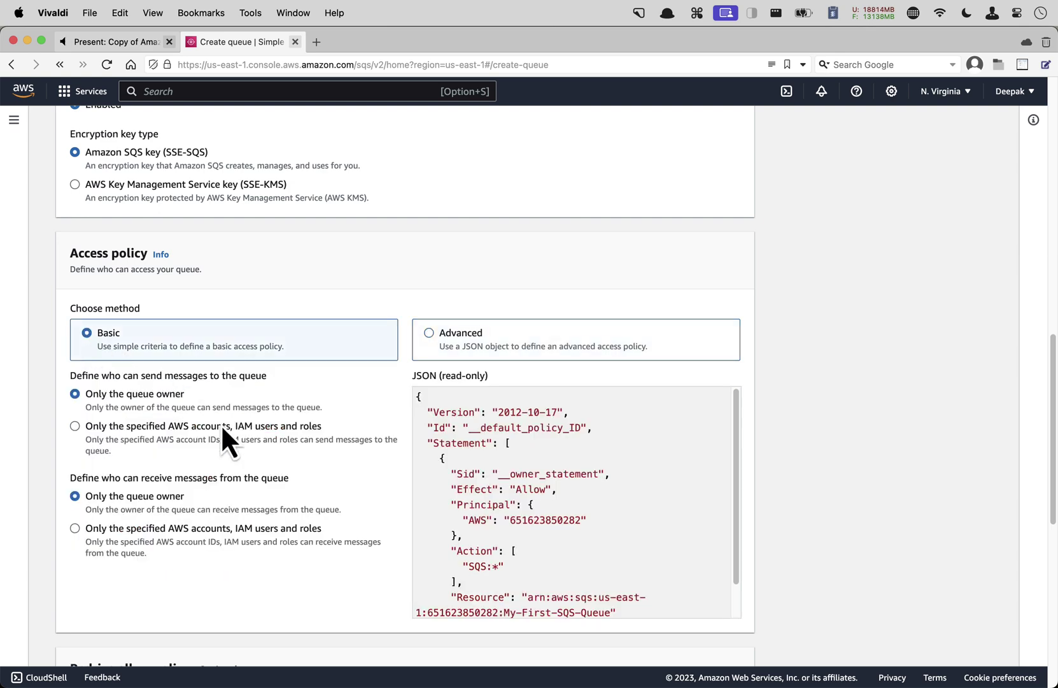
Enable the Redrive allow policy, outline its section and permission options with a red annotation box, and clear the box.
scroll(225, 437, "down", 5)
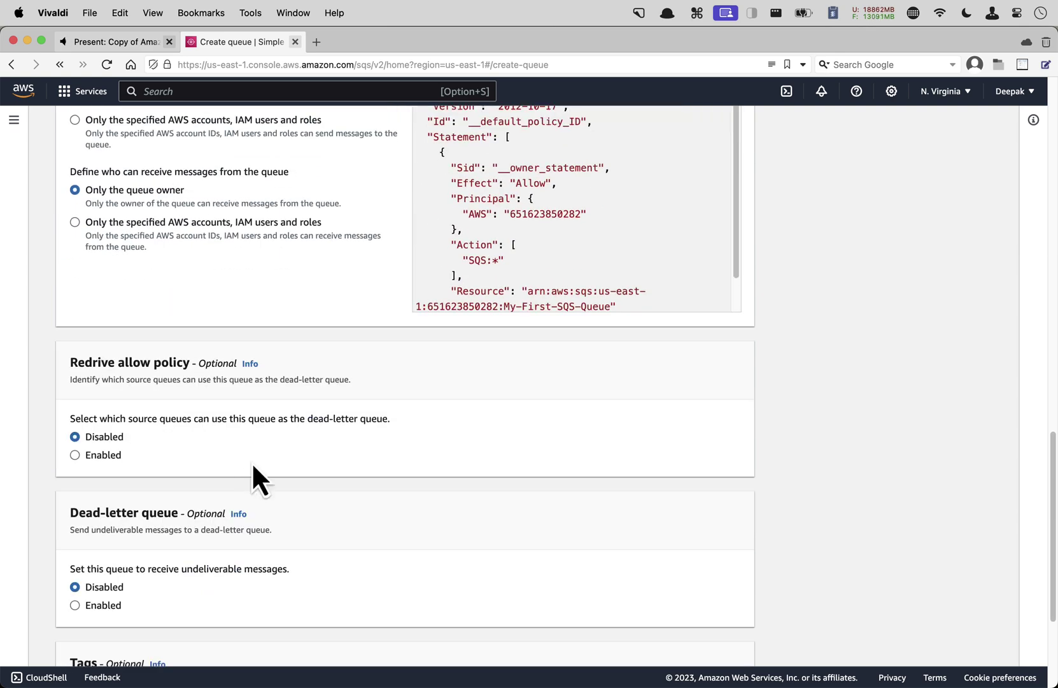
left_click(75, 456)
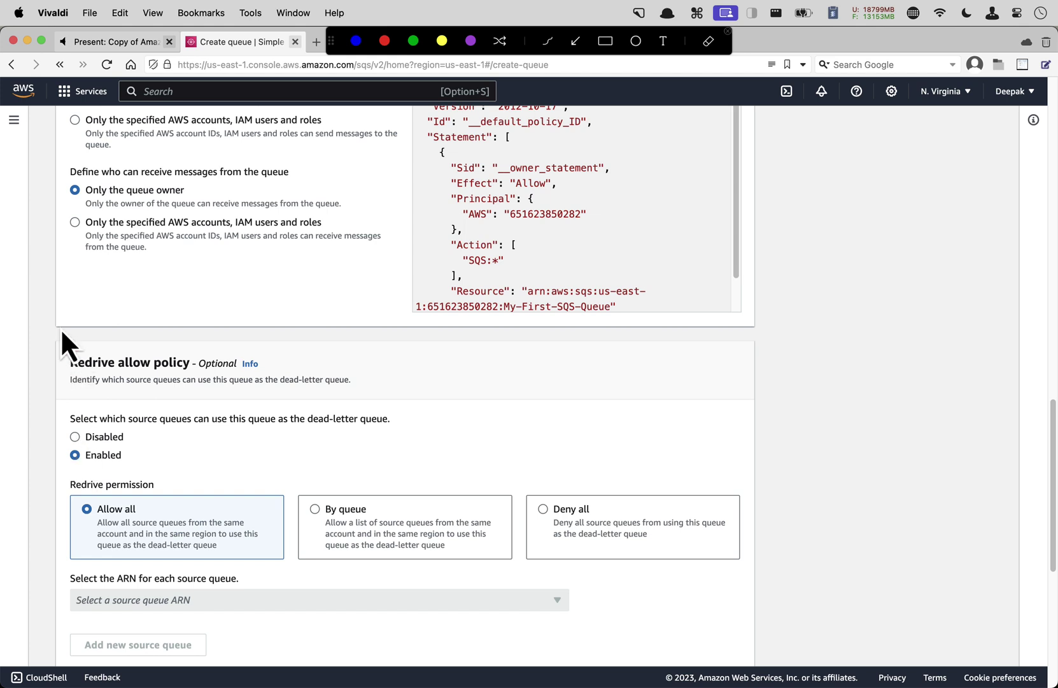
mouse_move(55, 330)
left_mouse_down()
mouse_move(319, 566)
mouse_move(761, 573)
left_mouse_up()
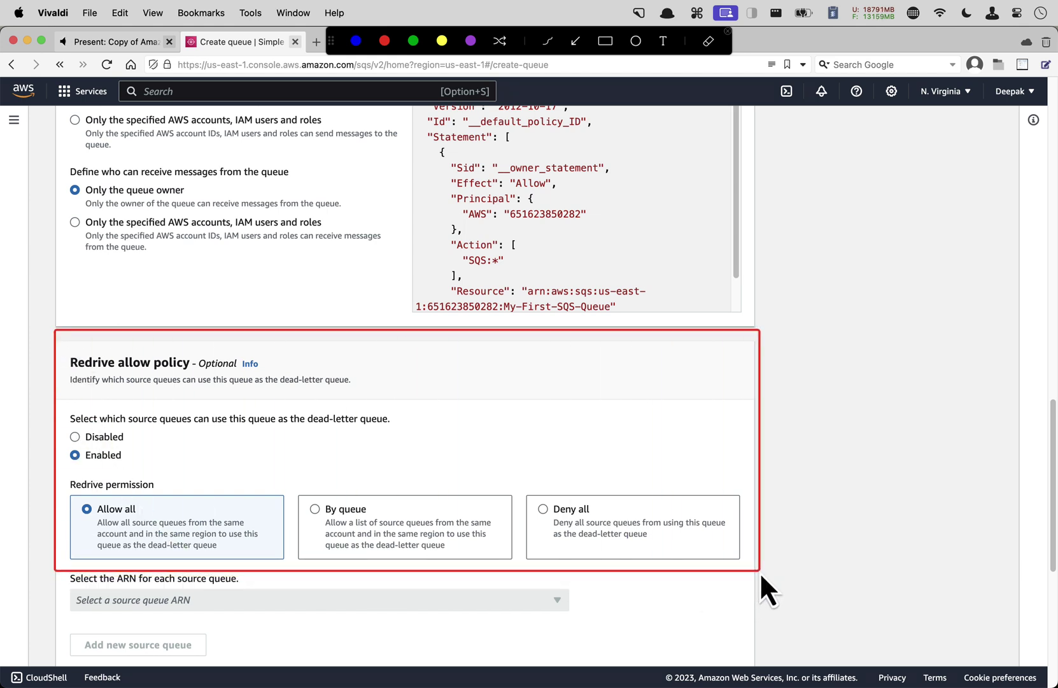
key("Escape")
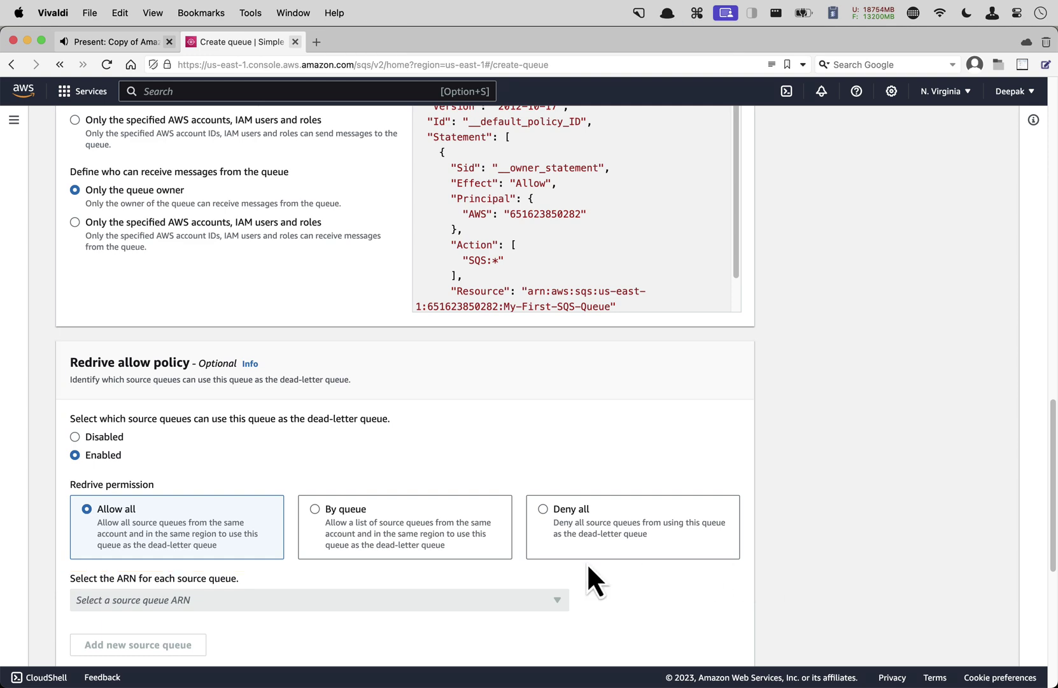
Set the redrive permission to By queue, temporarily outline its source queue ARN area in red, and restore Allow all.
left_click(313, 509)
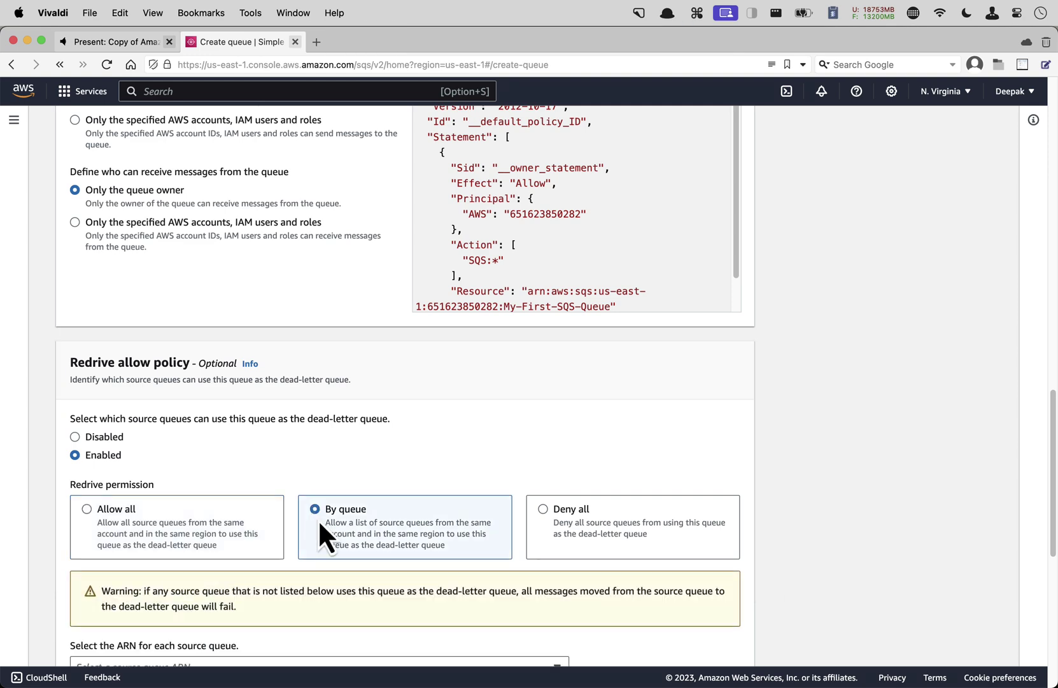
scroll(352, 569, "down", 3)
key("ctrl+a")
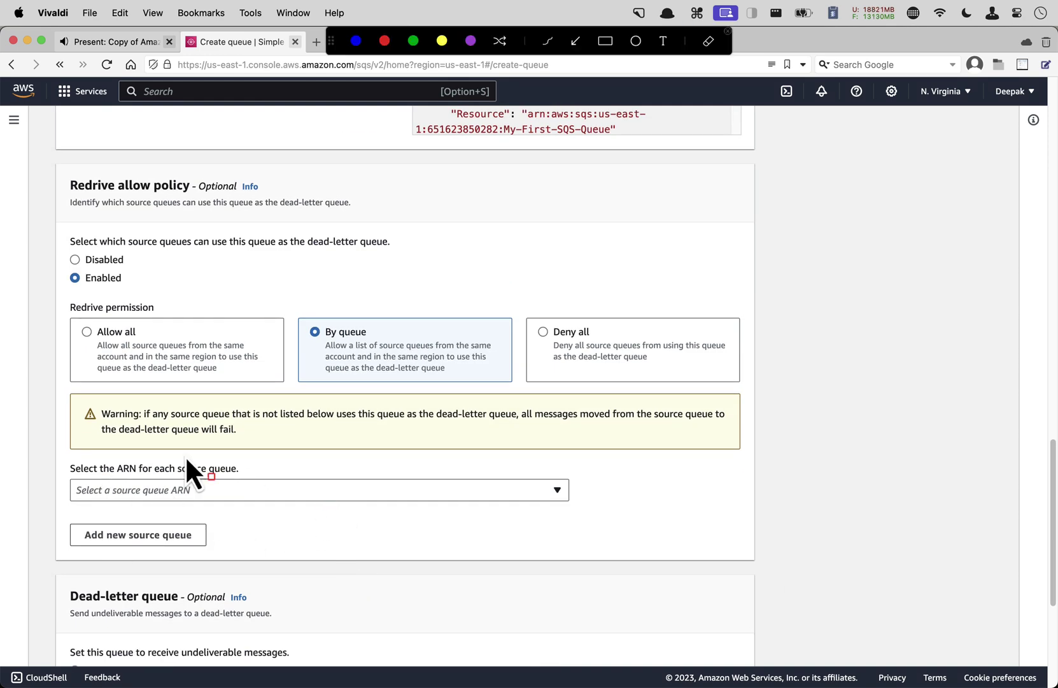
left_click_drag(46, 400, 736, 567)
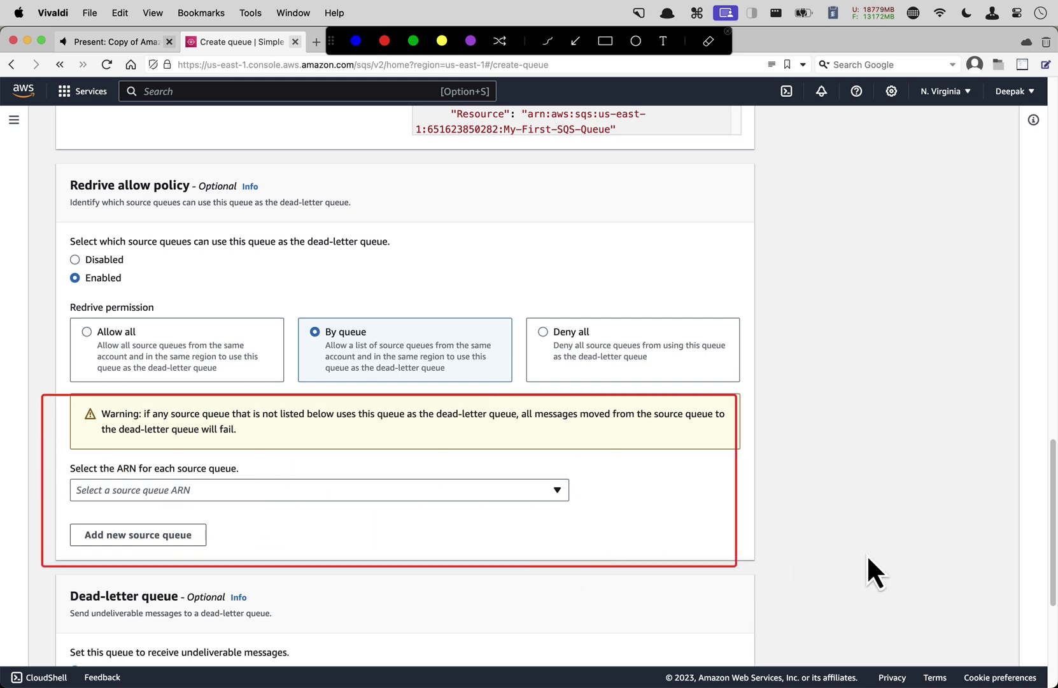
key("Escape")
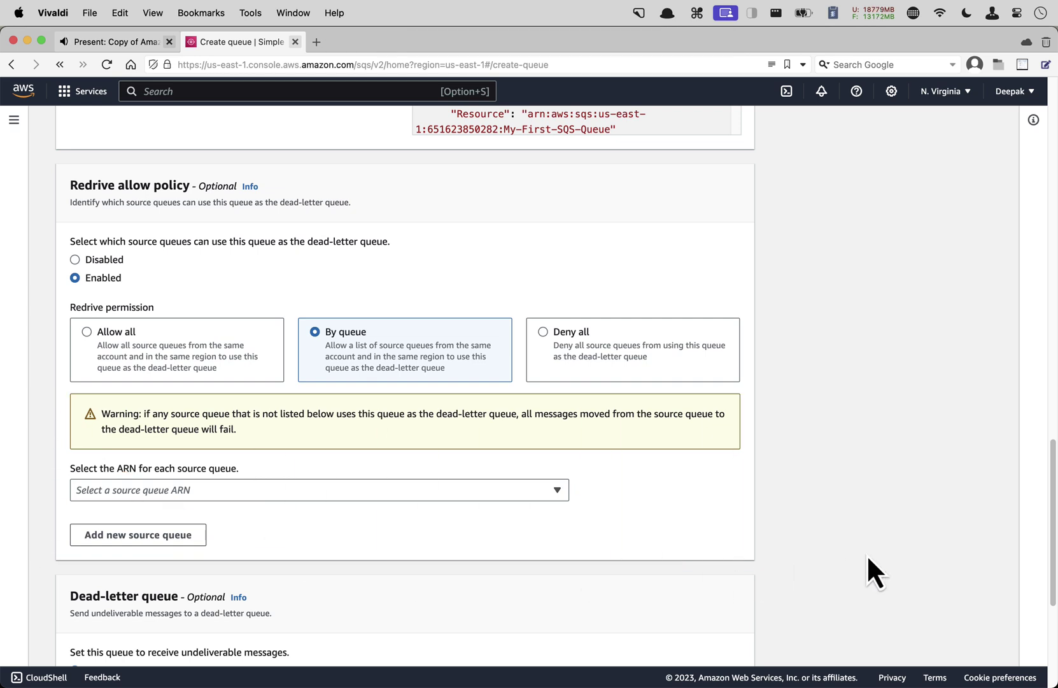
left_click(86, 332)
Outline the Encryption section with its server-side encryption and key type options with a red annotation box, and clear it.
scroll(336, 497, "up", 6)
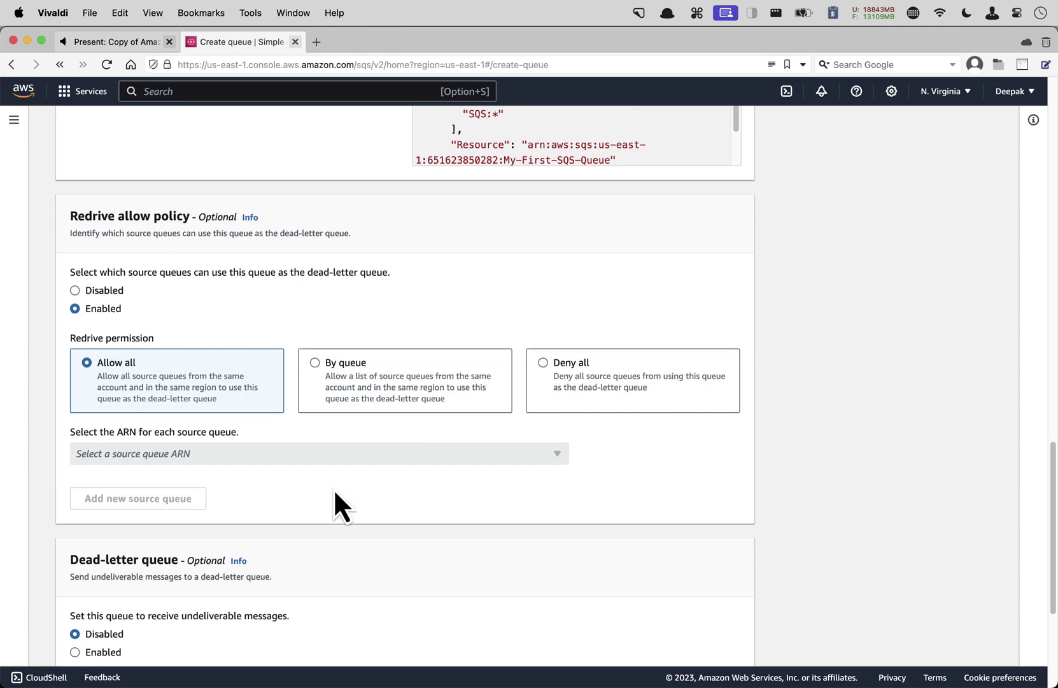
scroll(334, 491, "up", 6)
key("super+shift+a")
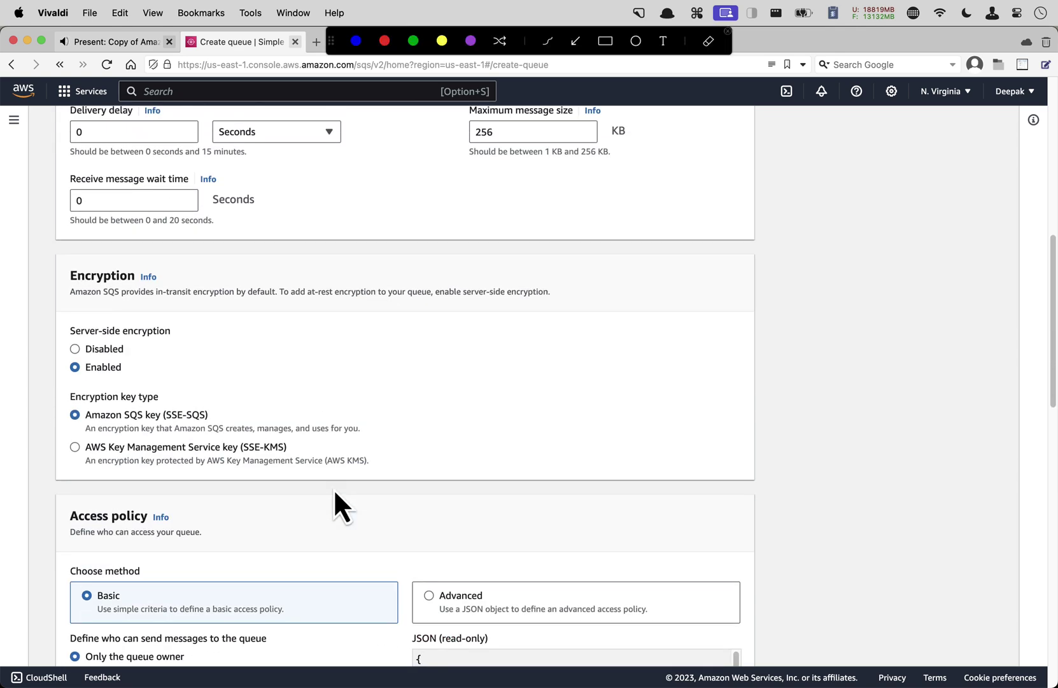
mouse_move(54, 257)
left_mouse_down()
mouse_move(413, 451)
mouse_move(725, 489)
left_mouse_up()
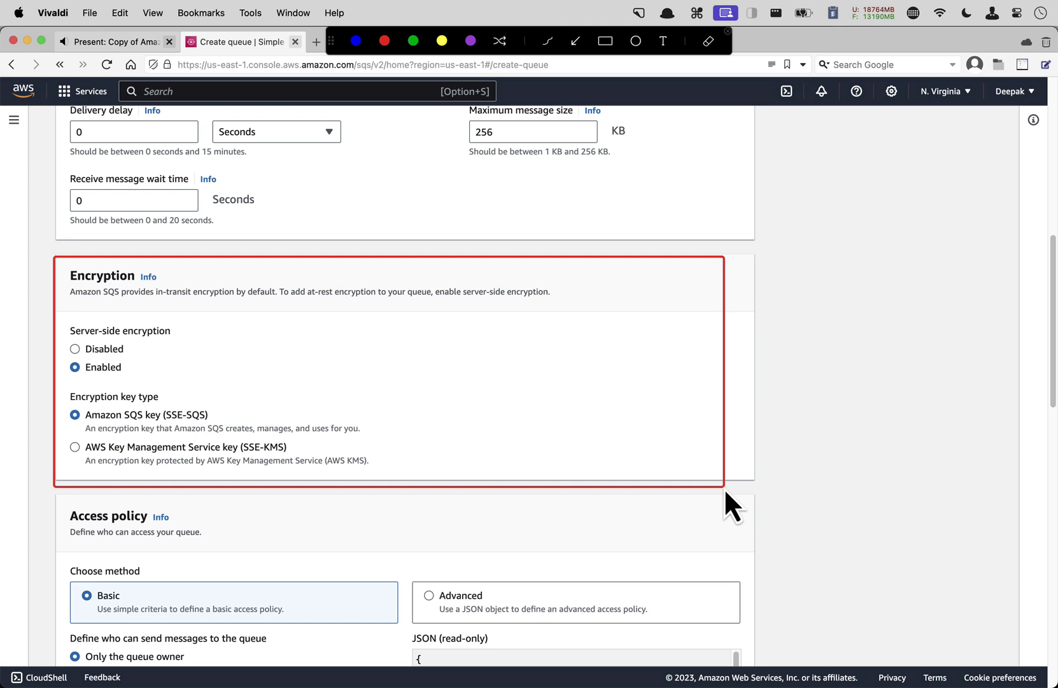
key("Escape")
Outline the optional Dead-letter queue and Tags sections with red annotation boxes and clear the annotations.
scroll(725, 490, "down", 10)
scroll(725, 491, "down", 5)
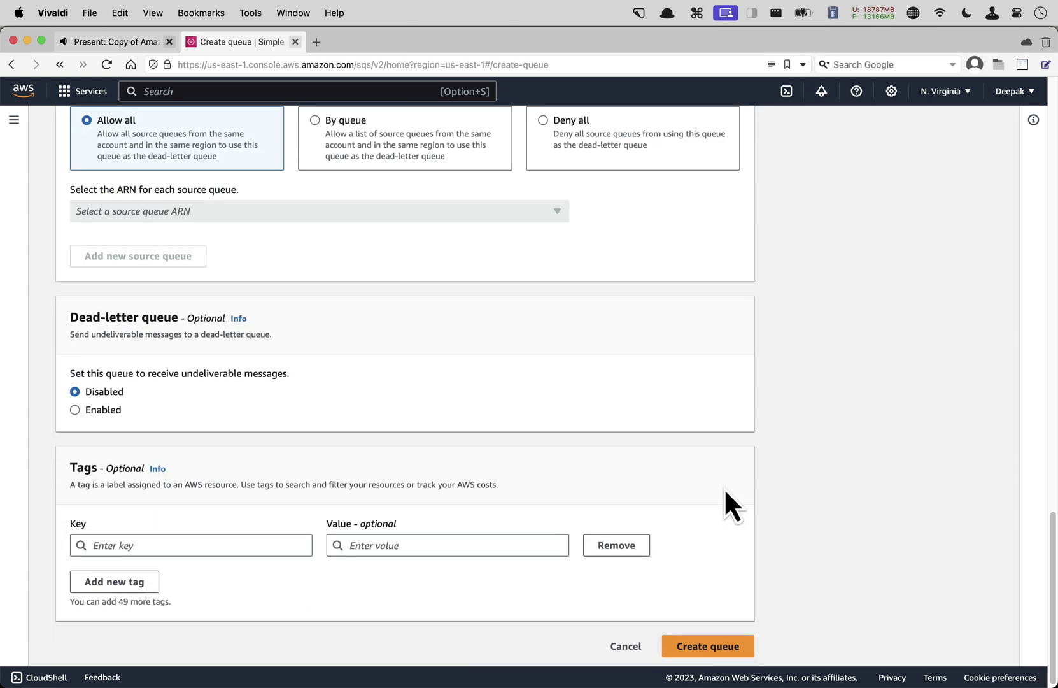
key("super+shift+a")
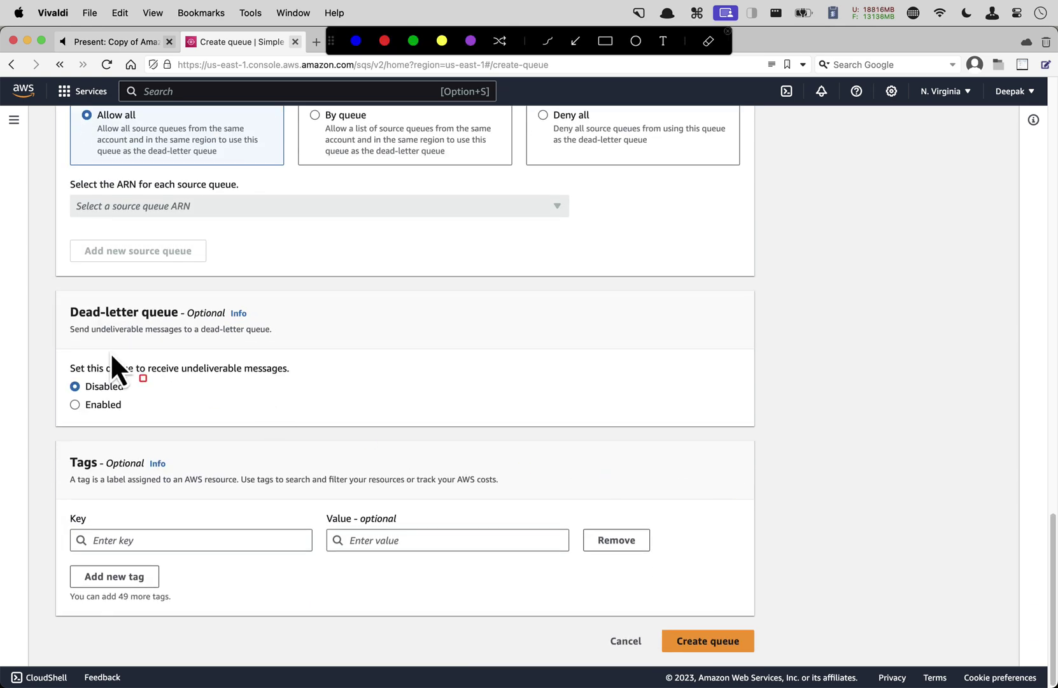
mouse_move(53, 294)
left_mouse_down()
mouse_move(436, 436)
mouse_move(471, 435)
left_mouse_up()
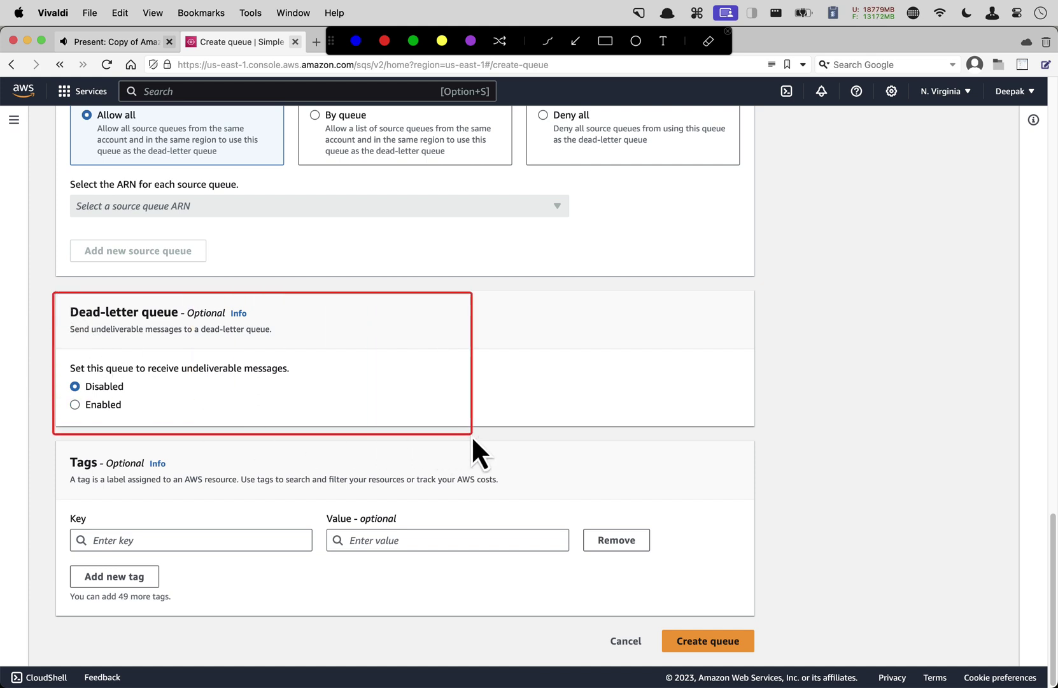
left_click_drag(45, 444, 334, 541)
mouse_move(393, 559)
left_mouse_down()
mouse_move(732, 599)
mouse_move(743, 611)
left_mouse_up()
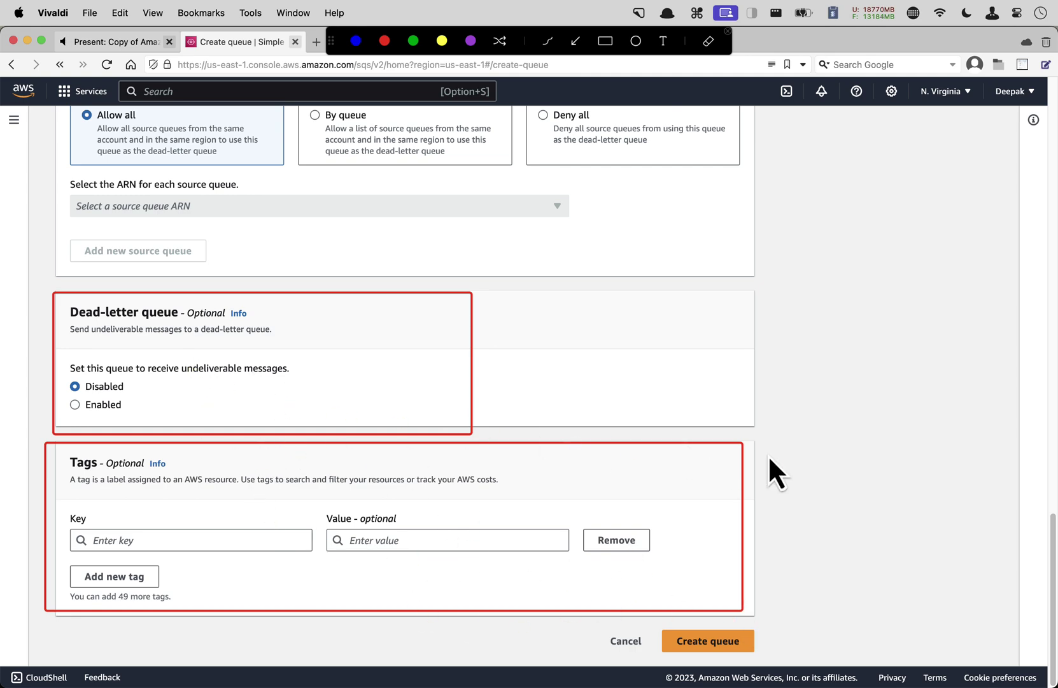
key("Escape")
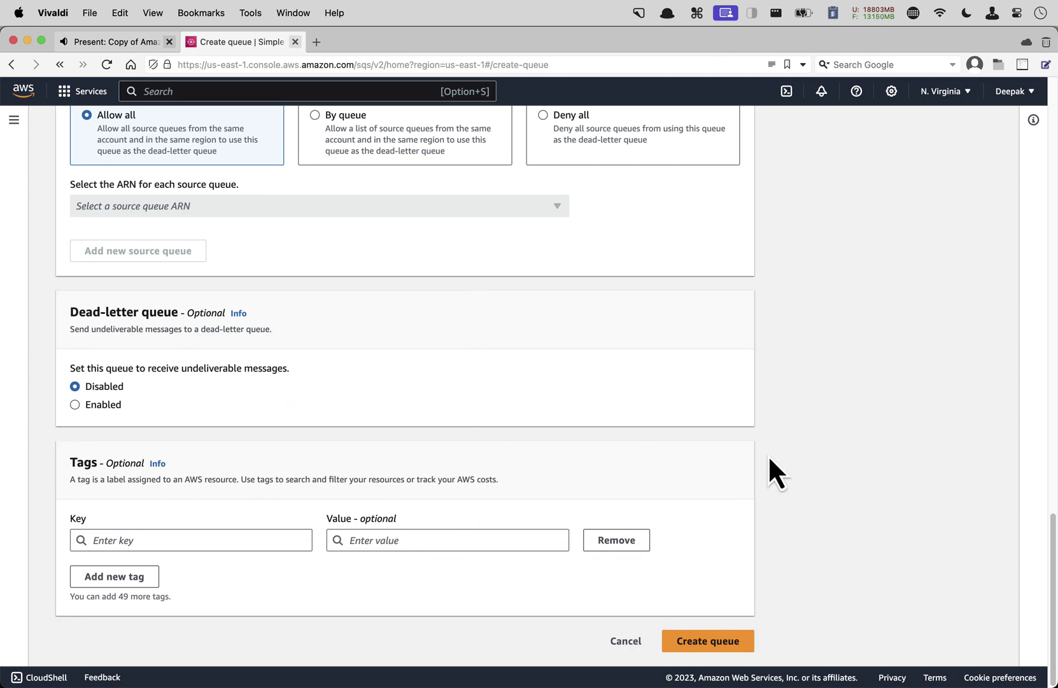
Review the Configuration, Encryption, Access policy and Redrive allow policy settings and create the queue My-First-SQS-Queue.
scroll(767, 455, "up", 8)
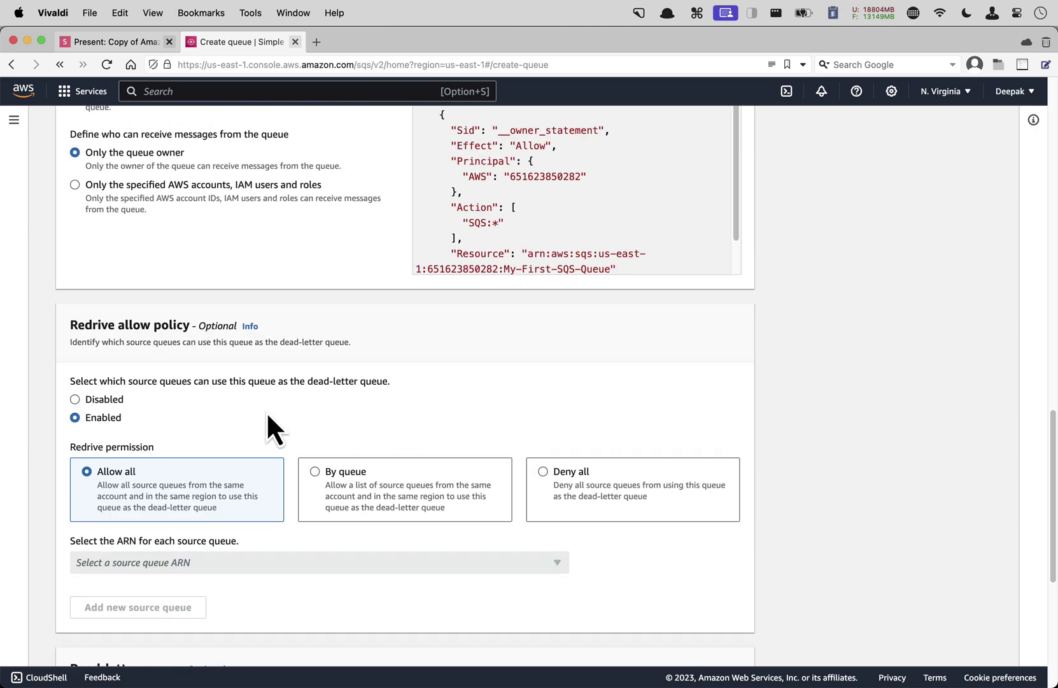
scroll(183, 430, "up", 3)
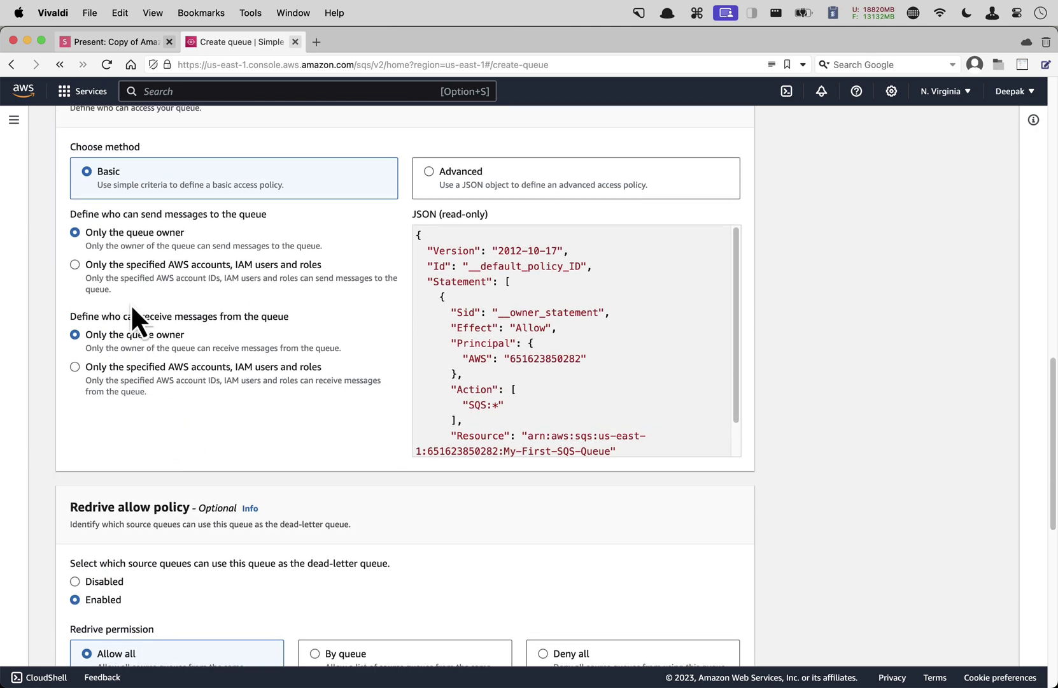
scroll(125, 314, "up", 8)
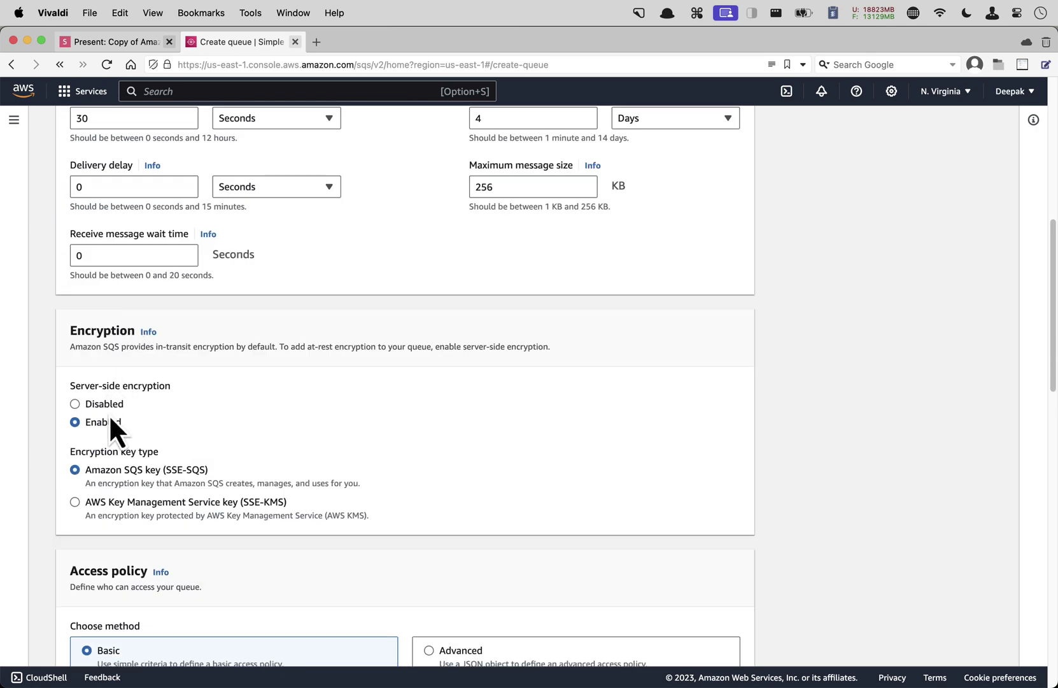
scroll(216, 394, "up", 3)
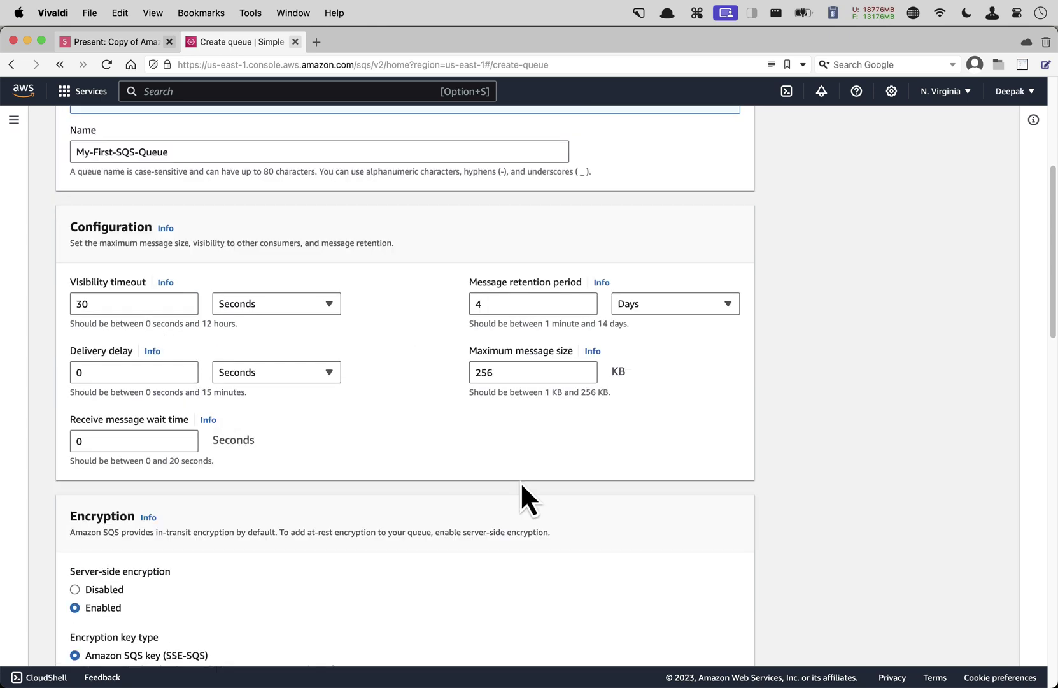
scroll(522, 491, "down", 20)
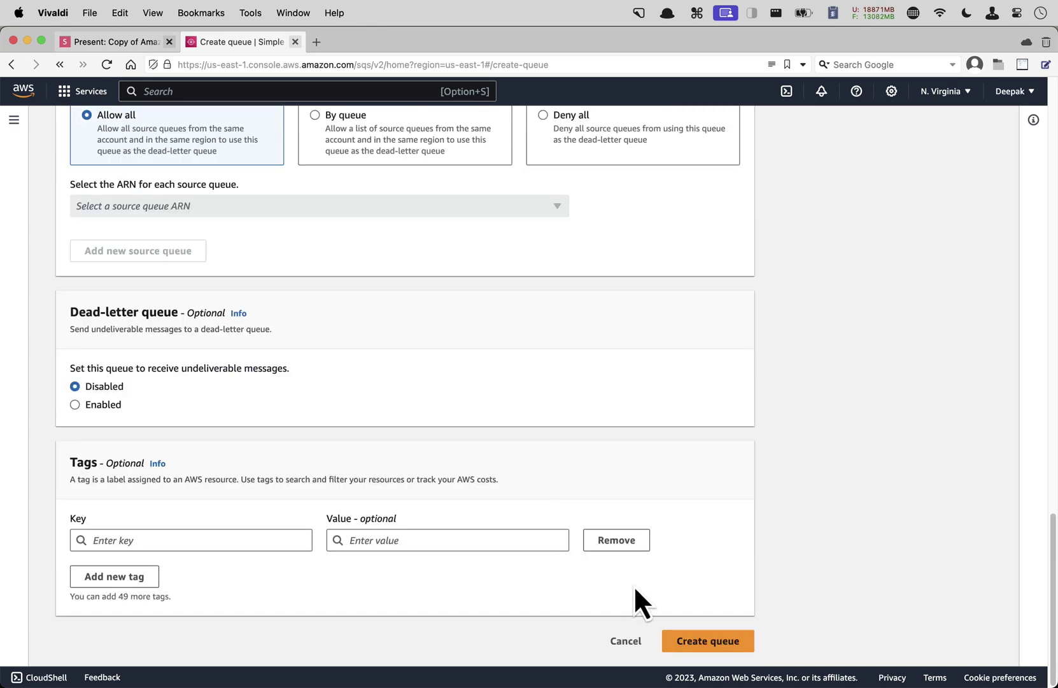
left_click(689, 635)
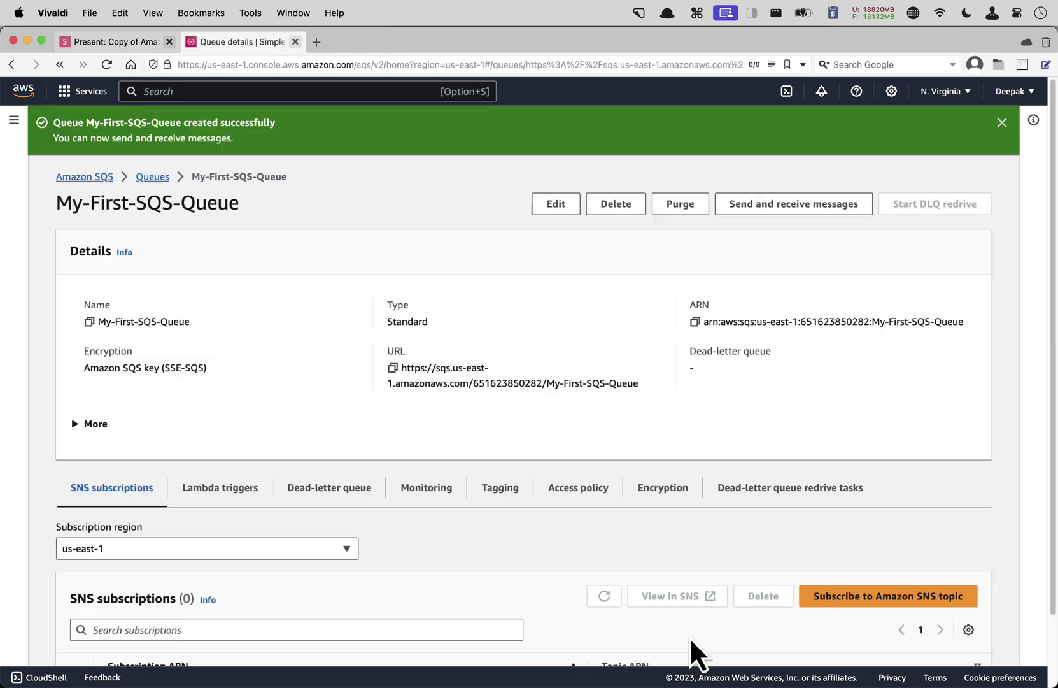
Switch to the slide deck, advance to the Send a message slide, and copy its sample text My-First-SQS-Queue Message for the SQS console.
key("ctrl+Tab")
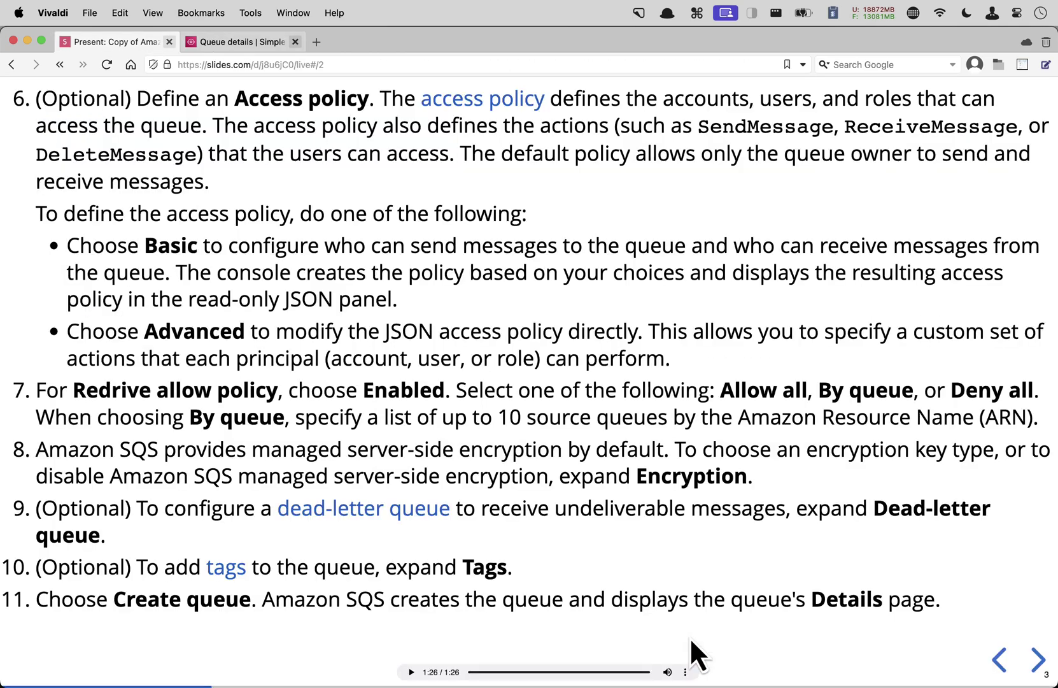
left_click(1038, 663)
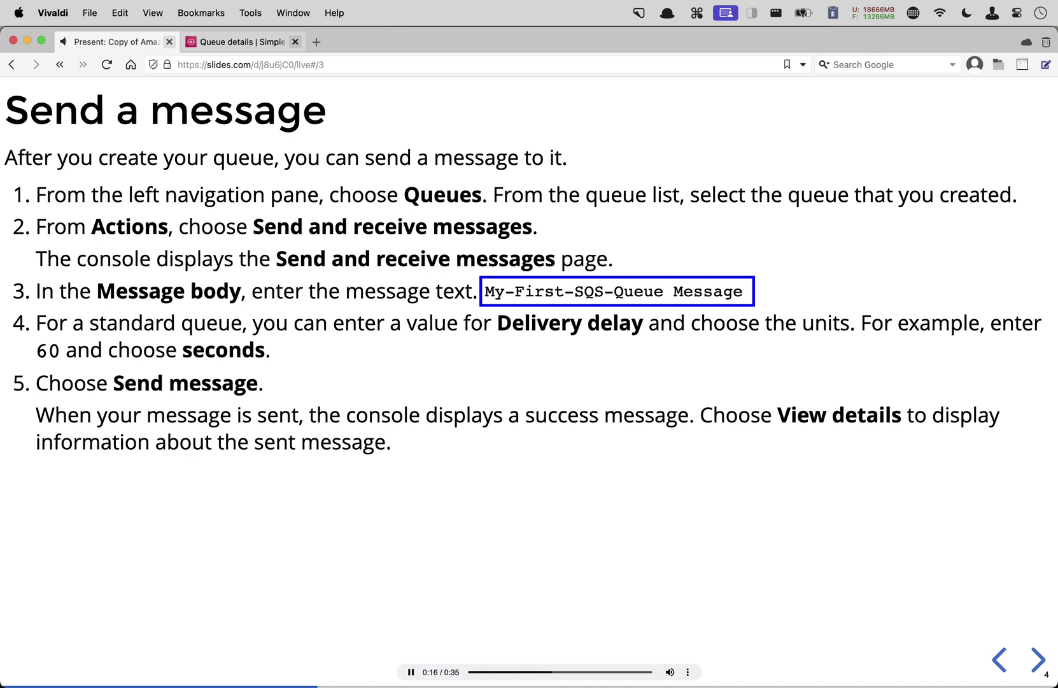
left_click(739, 290)
key("ctrl+Tab")
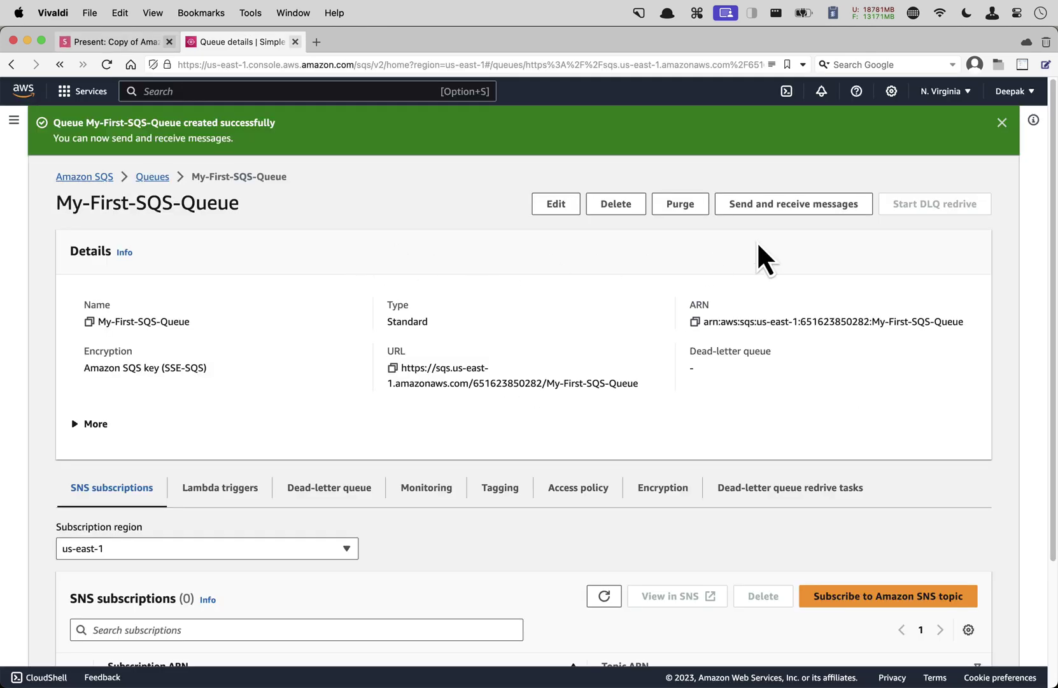
Temporarily outline the Send and receive messages option in red and open that page for My-First-SQS-Queue.
key("ctrl+a")
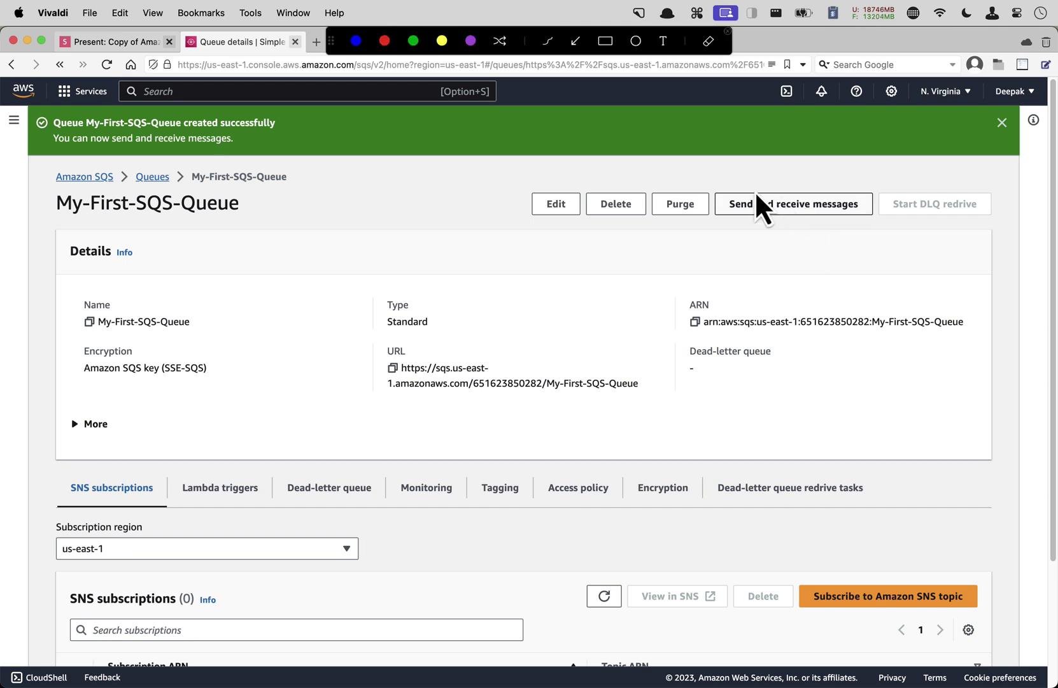
mouse_move(715, 181)
left_mouse_down()
mouse_move(907, 224)
mouse_move(884, 225)
left_mouse_up()
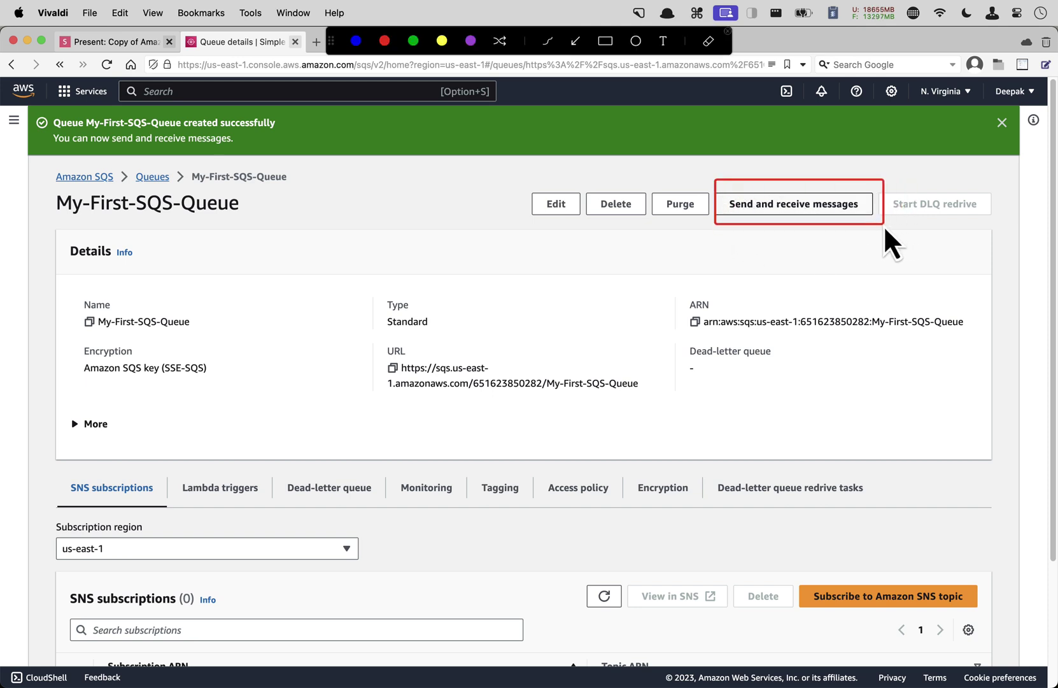
key("Escape")
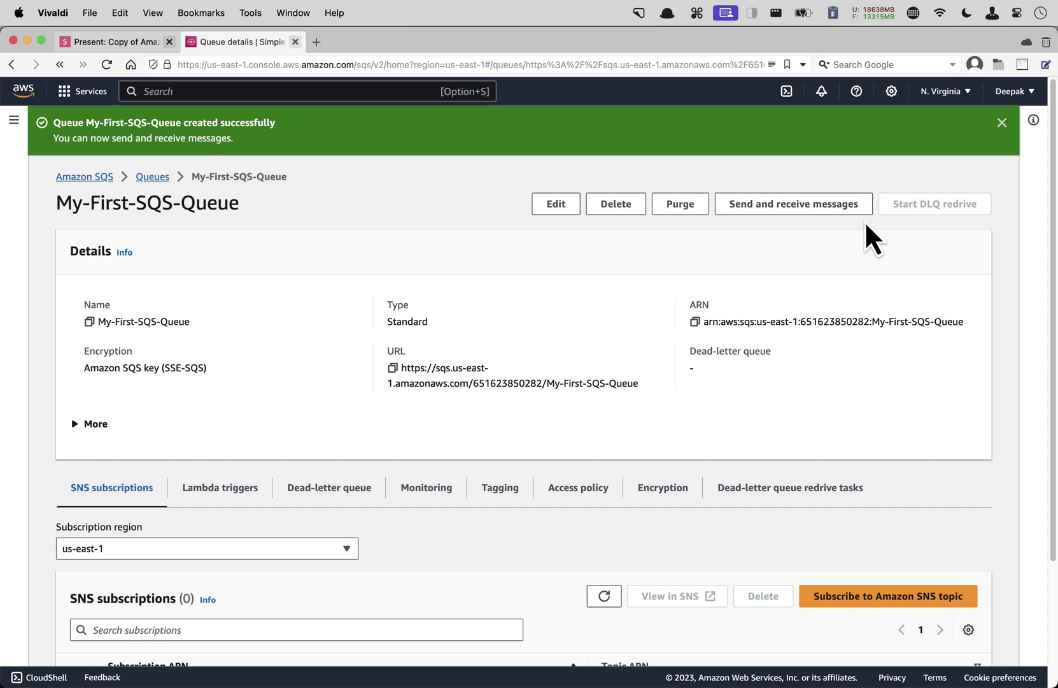
left_click(800, 205)
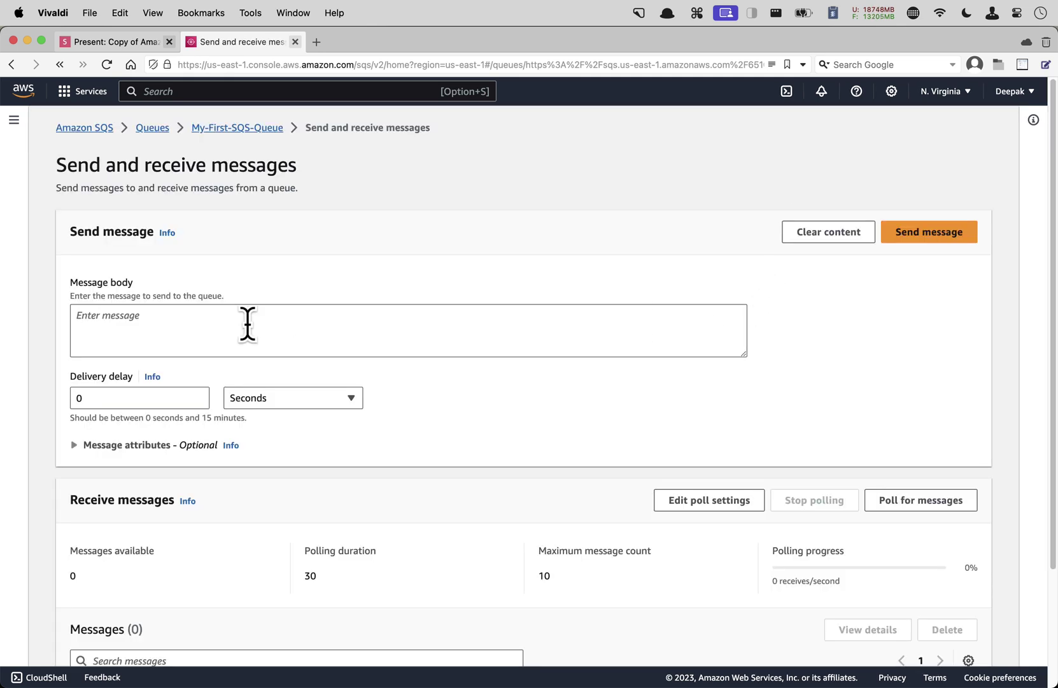
Paste My-First-SQS-Queue Message as the message body.
left_click(210, 322)
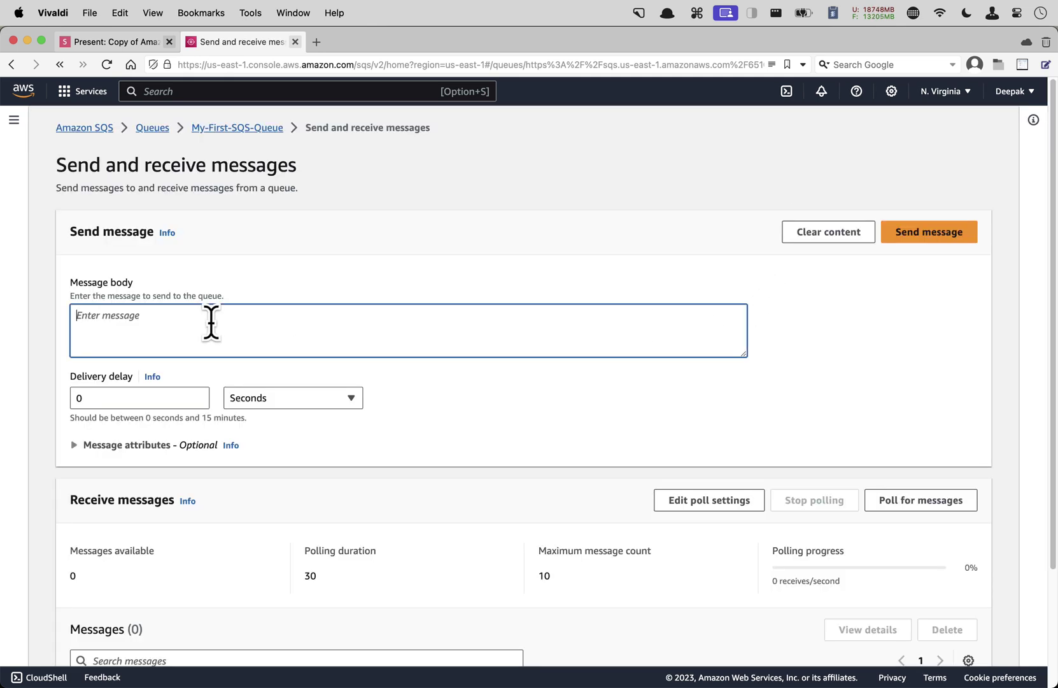
right_click(211, 324)
left_click(242, 421)
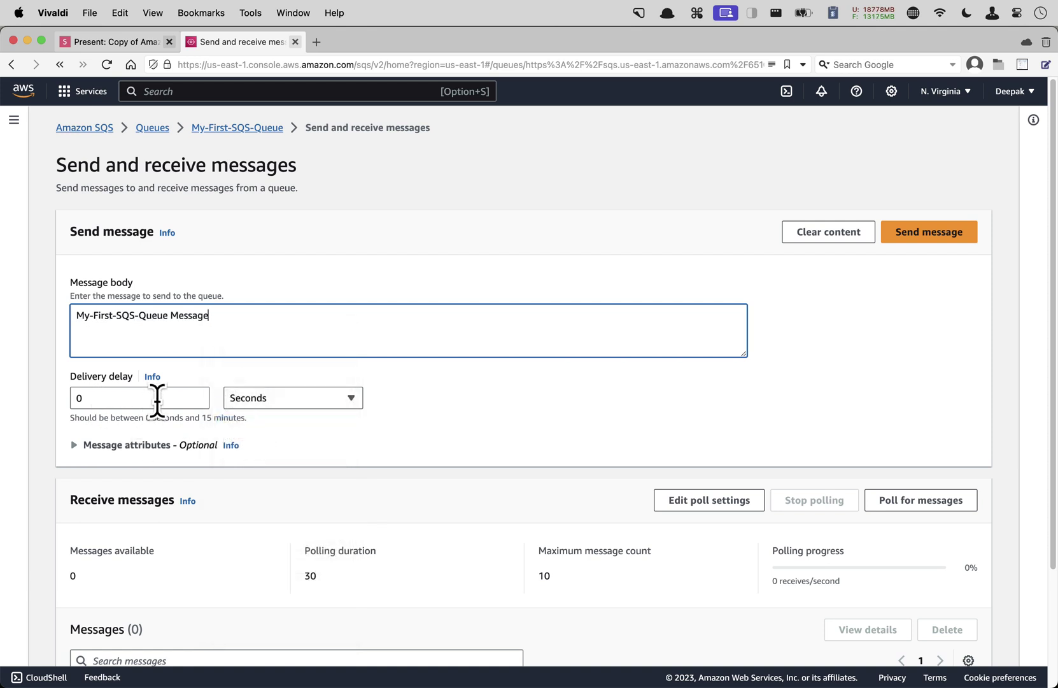
Show the Delivery delay help, outline the help text and the Delivery delay setting in red, and clear the annotations.
left_click(152, 376)
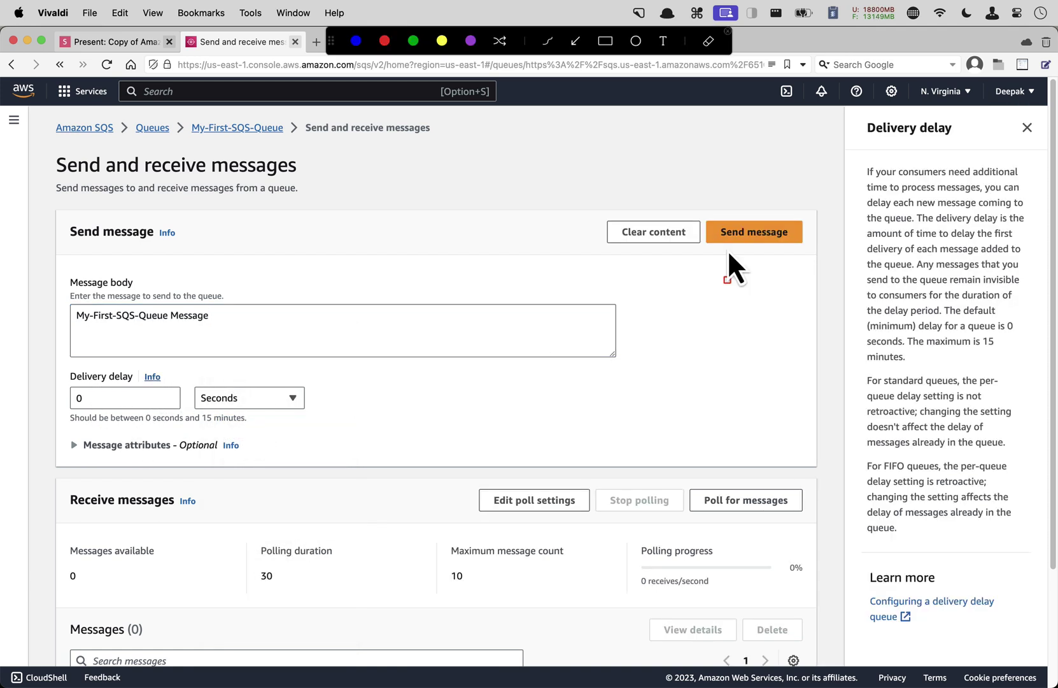
mouse_move(843, 109)
left_mouse_down()
mouse_move(1020, 512)
mouse_move(1050, 547)
left_mouse_up()
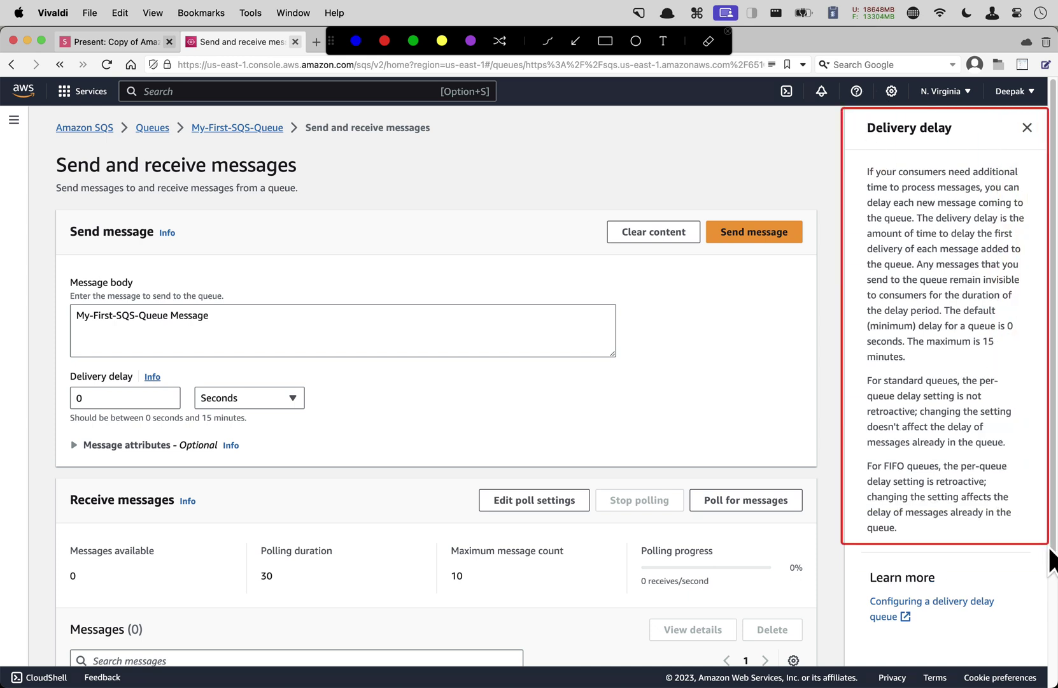
key("Escape")
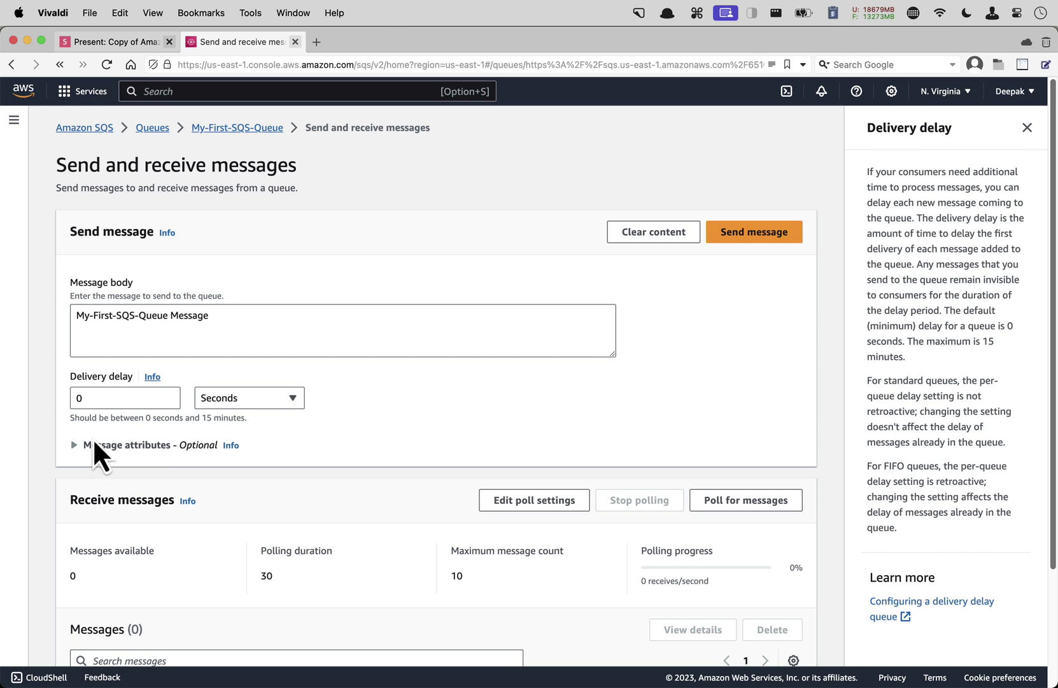
key("super+shift+a")
mouse_move(54, 363)
left_mouse_down()
mouse_move(368, 421)
mouse_move(371, 410)
left_mouse_up()
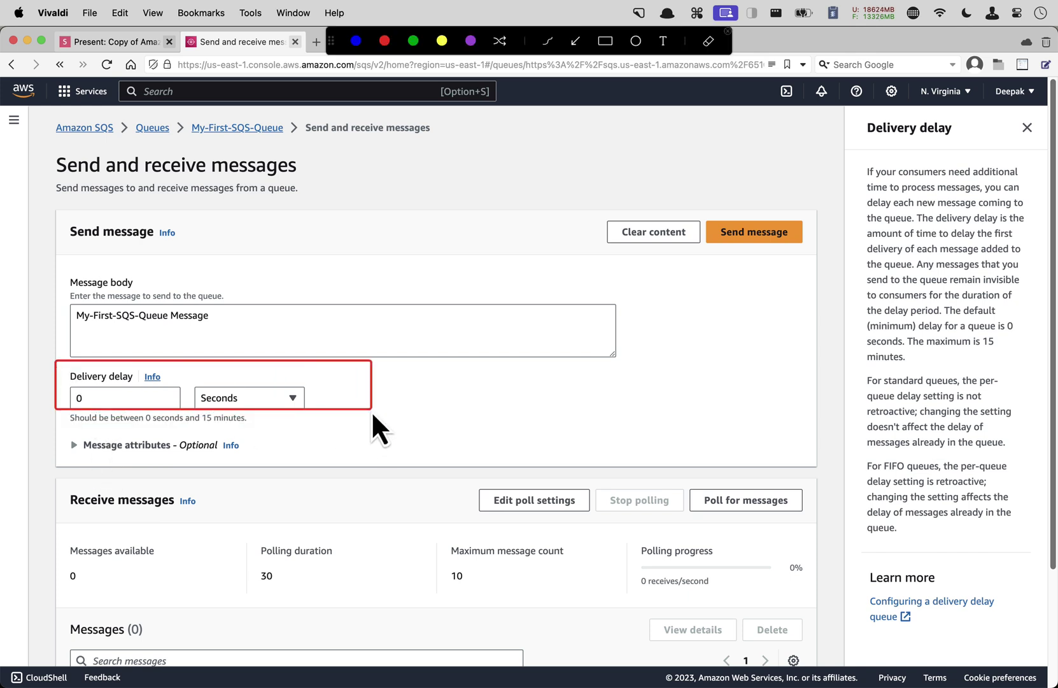
left_click(570, 416)
left_click_drag(1035, 161, 1016, 169)
key("Escape")
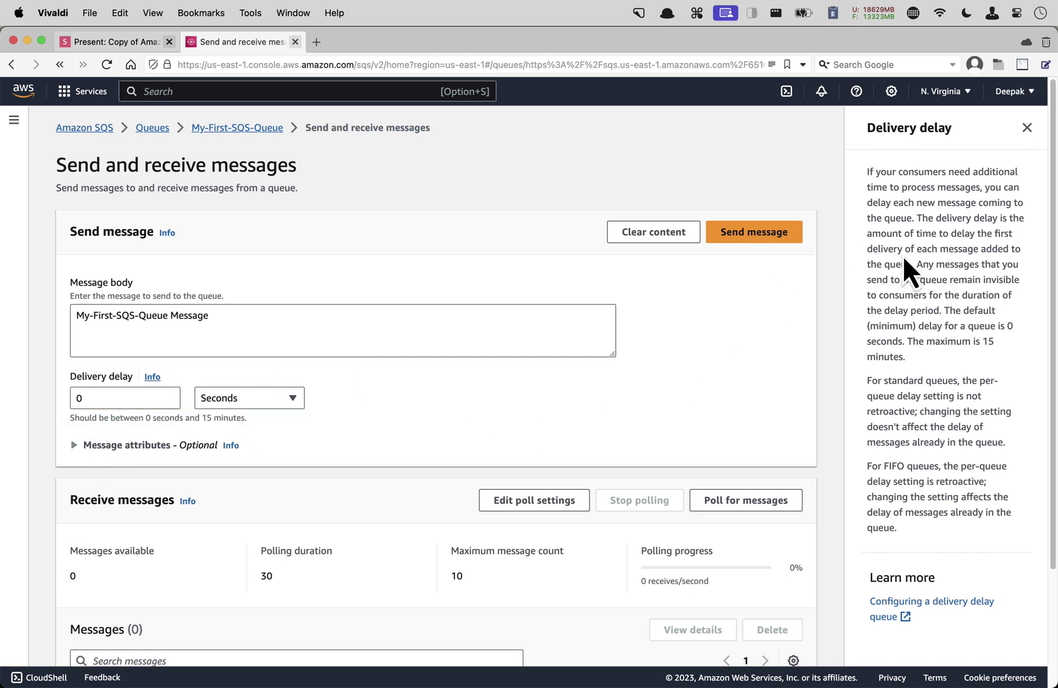
Send the message to the queue and view its details, temporarily outlining the details dialog with a red annotation box.
left_click(743, 235)
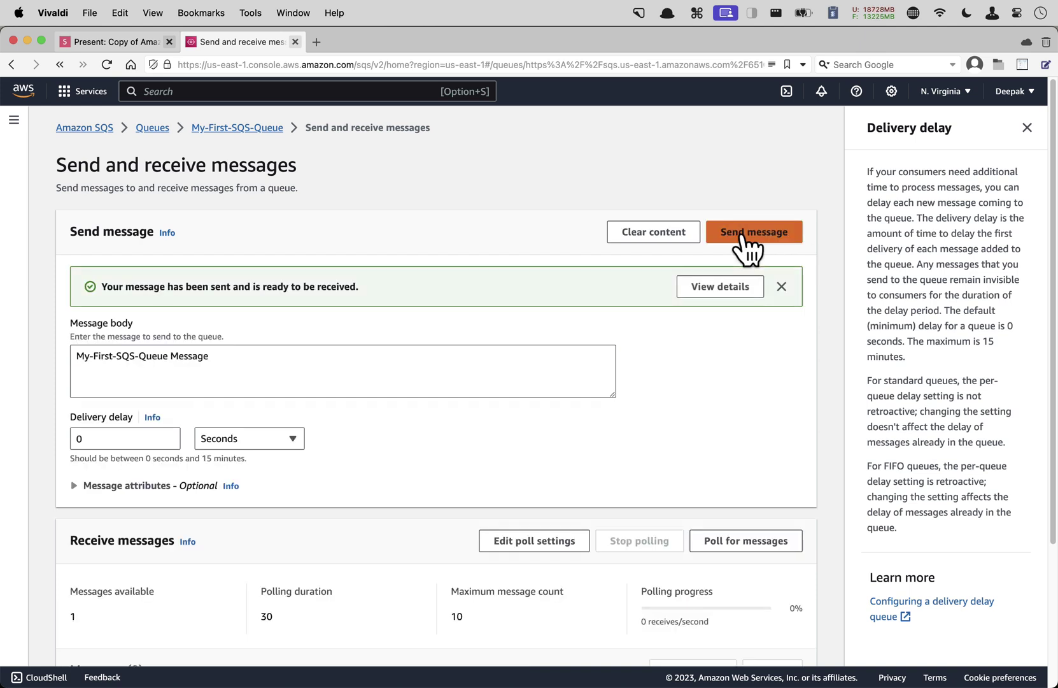
scroll(533, 318, "down", 2)
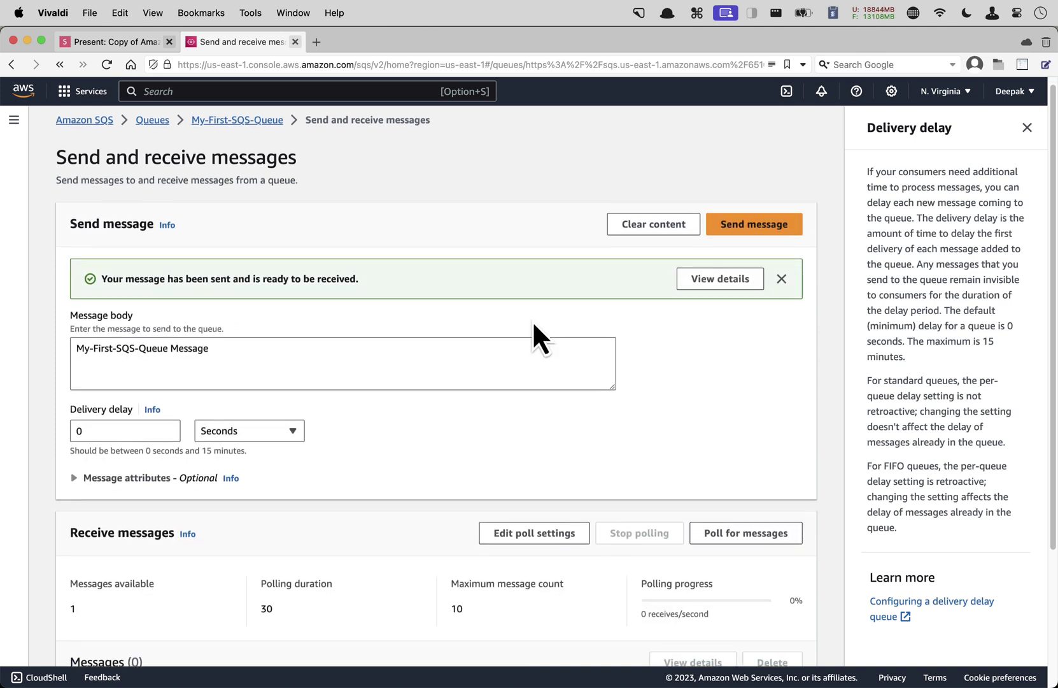
scroll(624, 255, "down", 2)
left_click(717, 209)
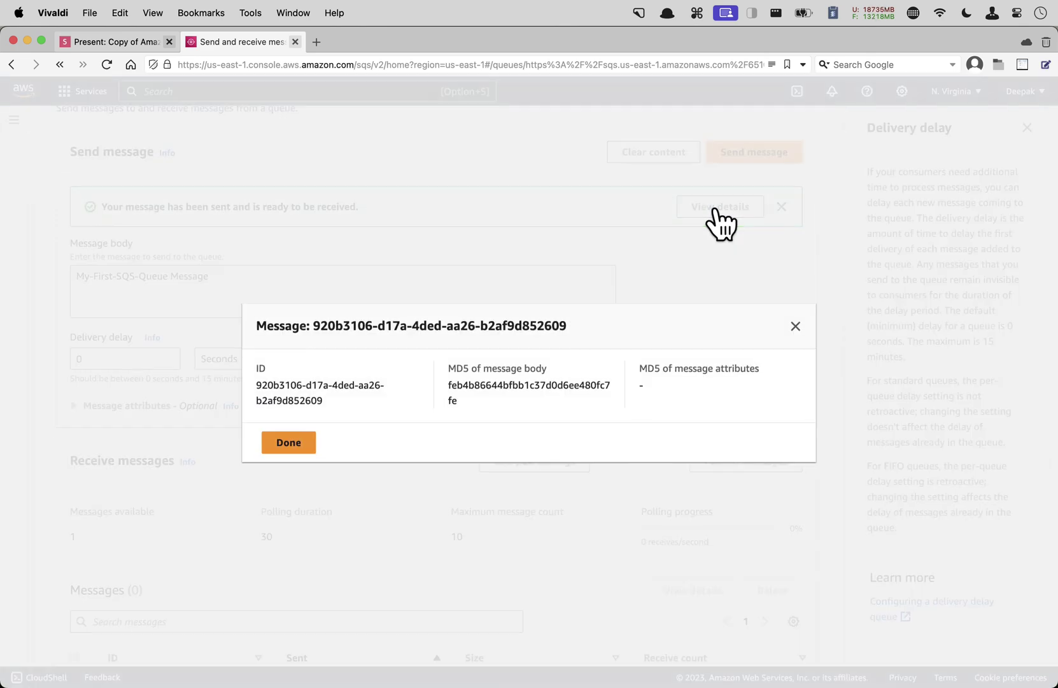
key("ctrl+alt+a")
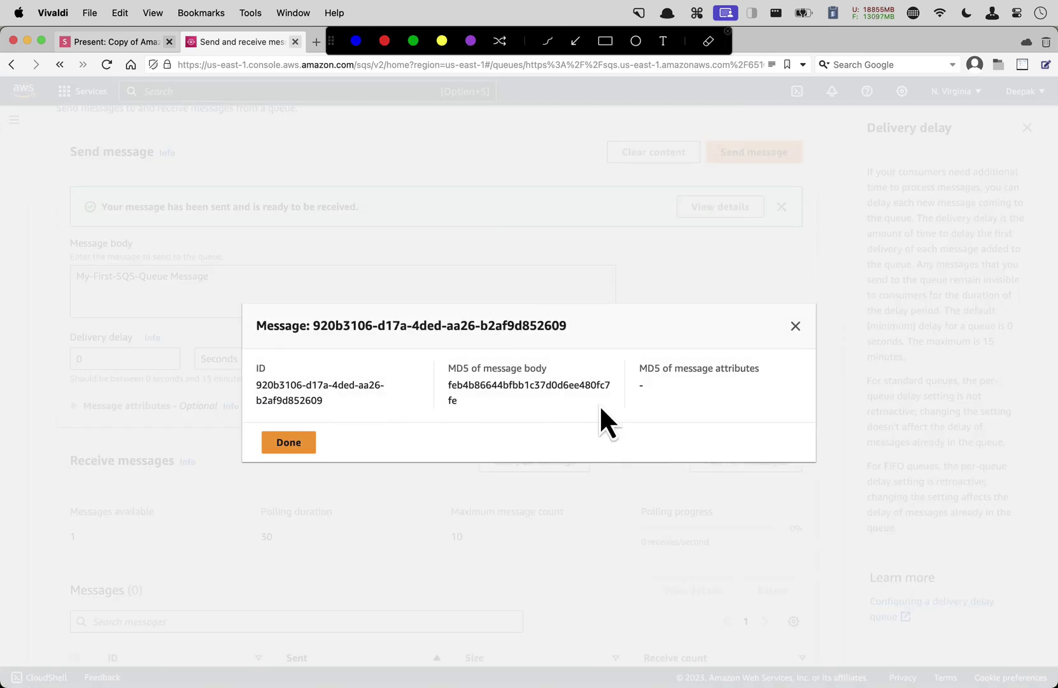
mouse_move(205, 275)
left_mouse_down()
mouse_move(686, 455)
mouse_move(886, 473)
left_mouse_up()
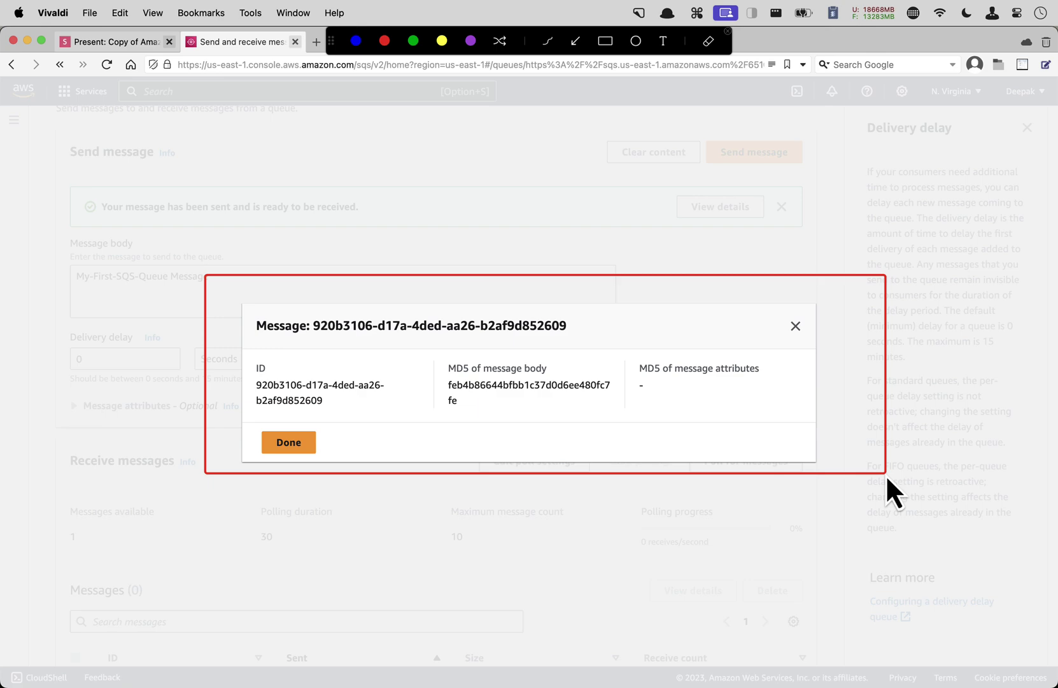
key("Escape")
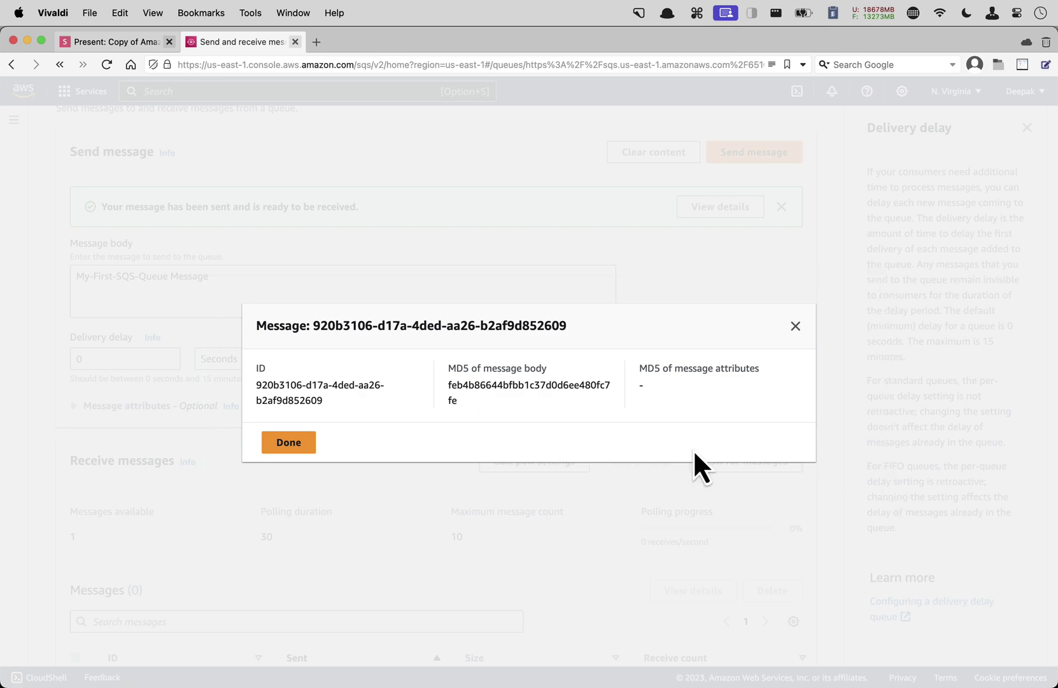
left_click(290, 441)
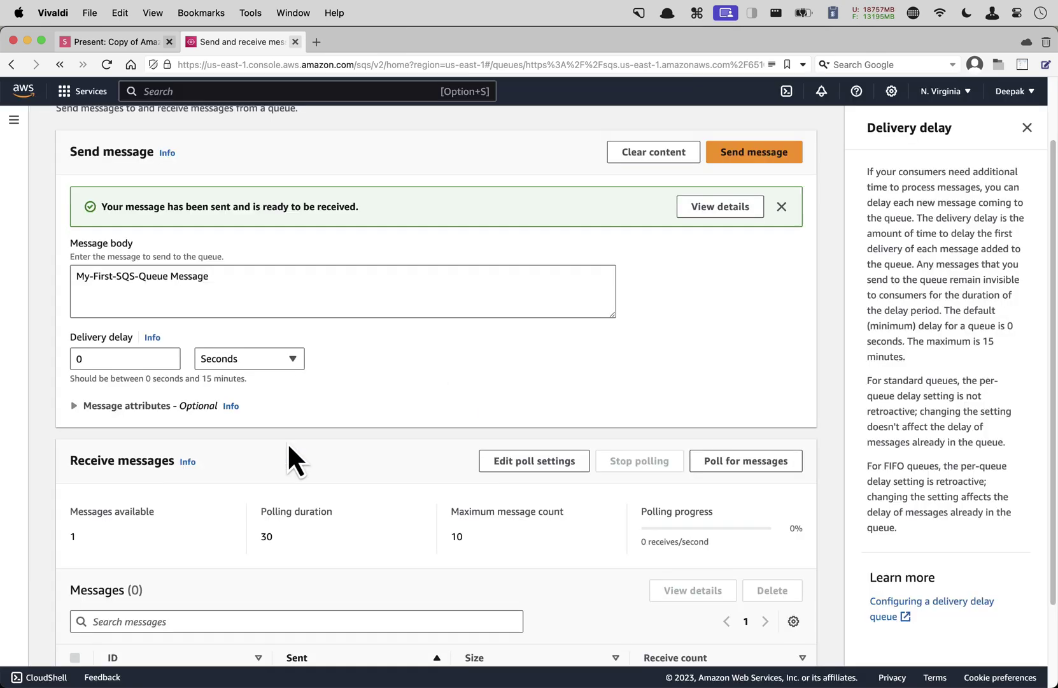
Switch to the slide deck, advance to the Receive a message slide, and return to the SQS console.
key("ctrl+shift+Tab")
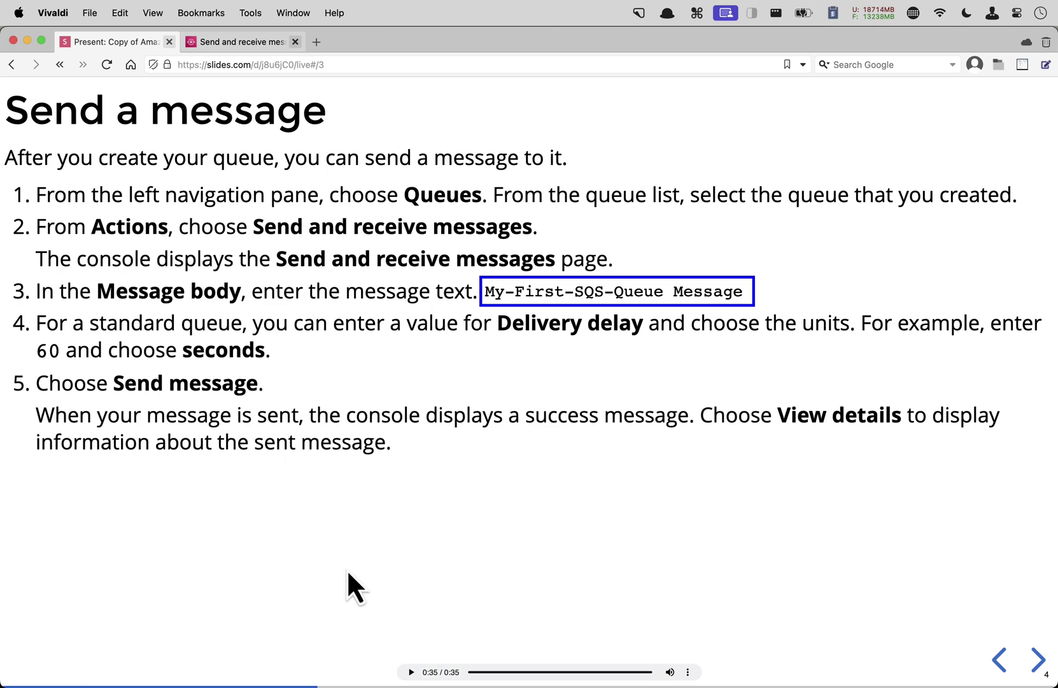
key("Right")
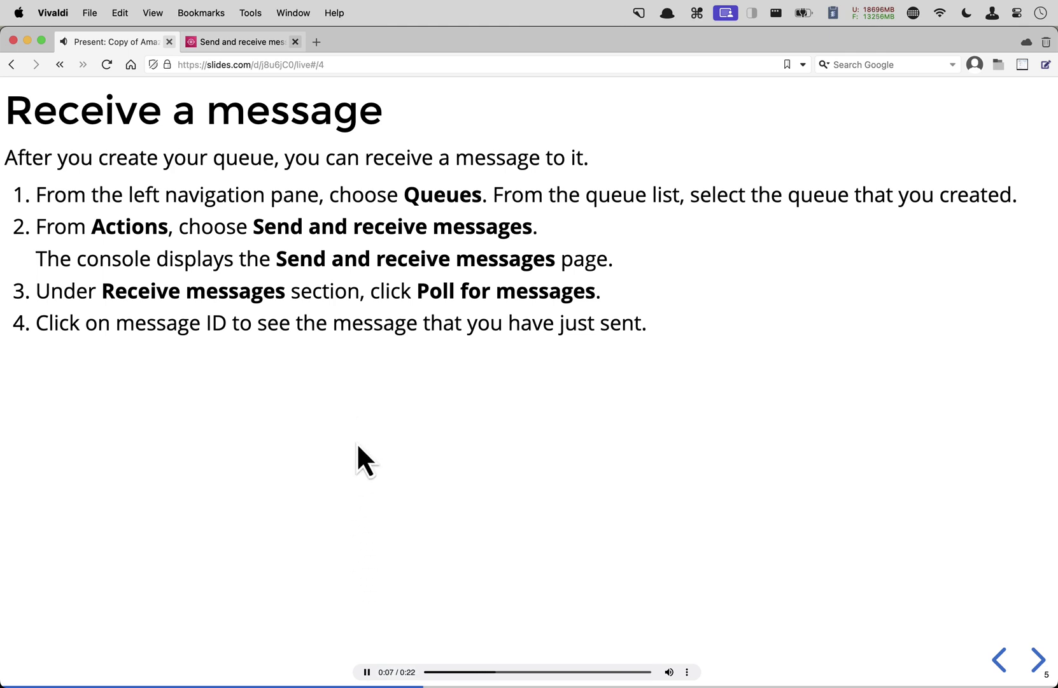
left_click(230, 47)
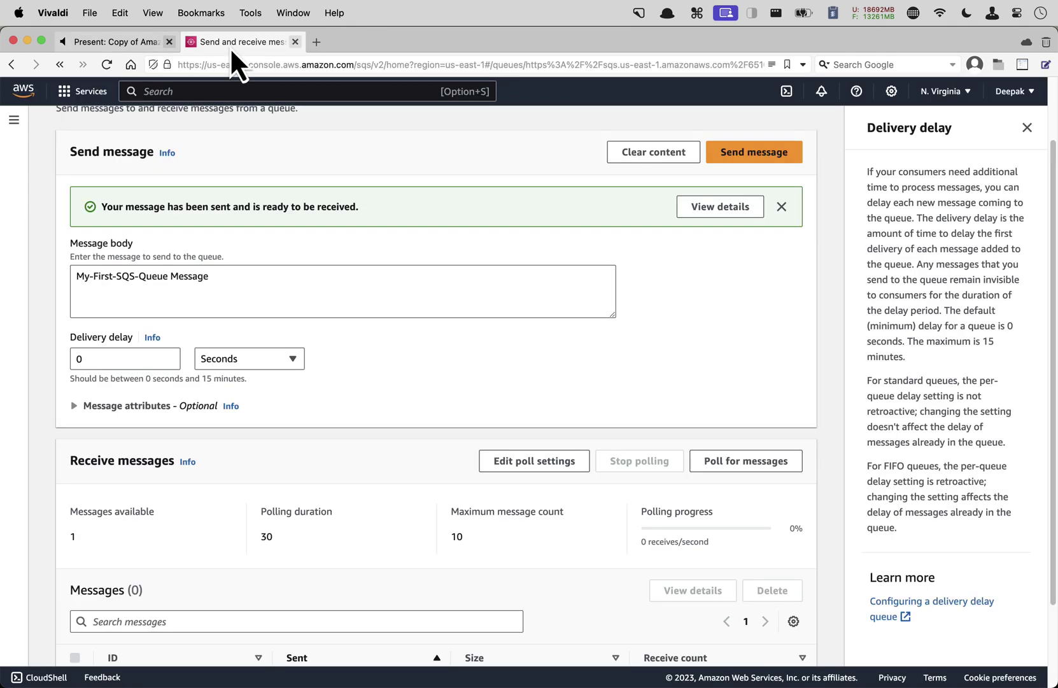
Close the Delivery delay help, temporarily outline Receive messages and Poll for messages in red, and poll the queue for messages.
left_click(1026, 127)
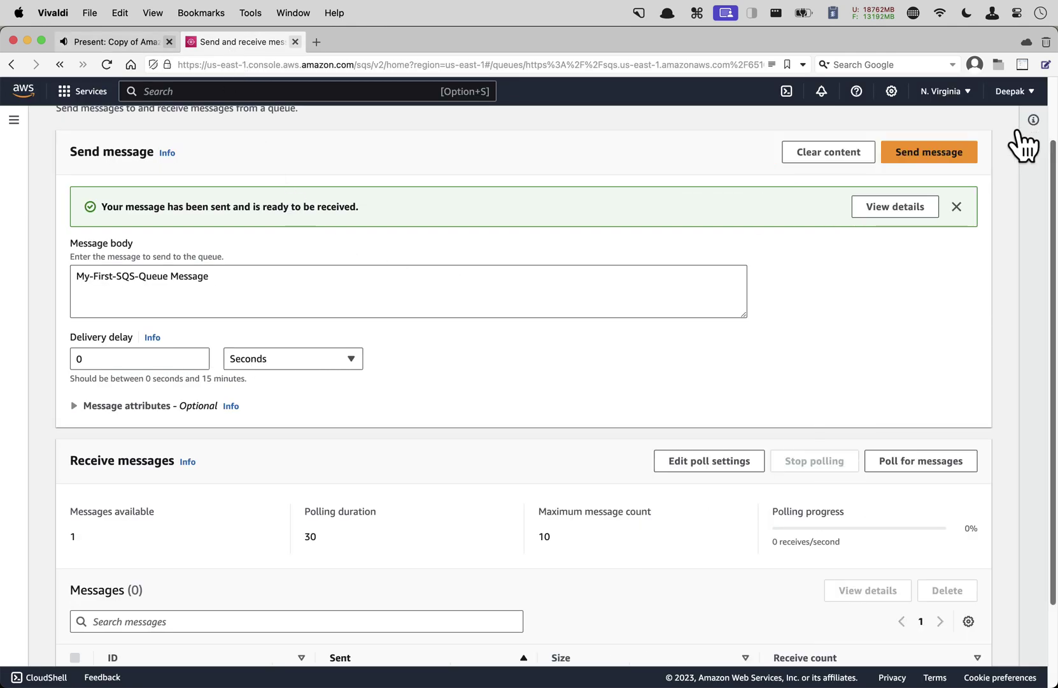
scroll(680, 366, "down", 3)
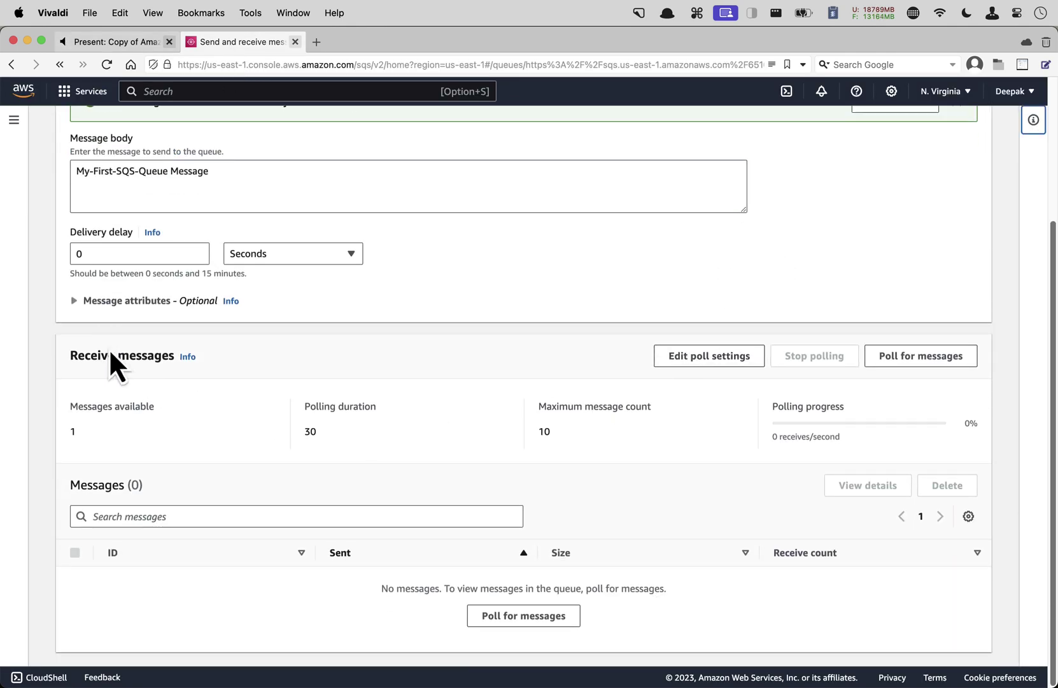
key("ctrl+alt+a")
left_click_drag(27, 325, 299, 380)
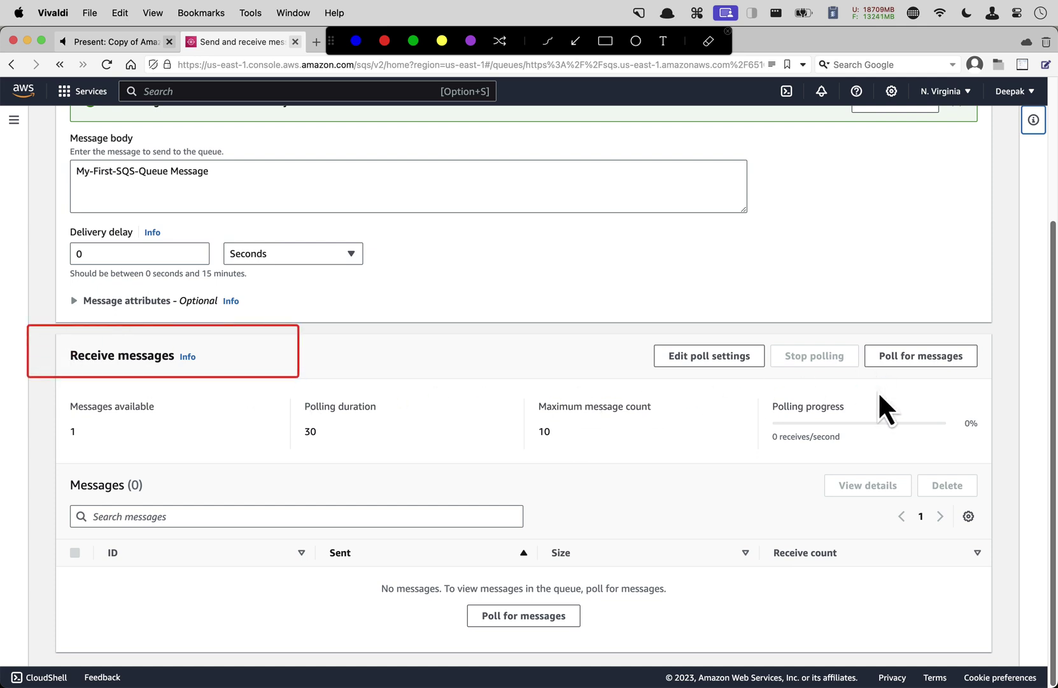
mouse_move(855, 331)
left_mouse_down()
mouse_move(902, 368)
mouse_move(995, 384)
left_mouse_up()
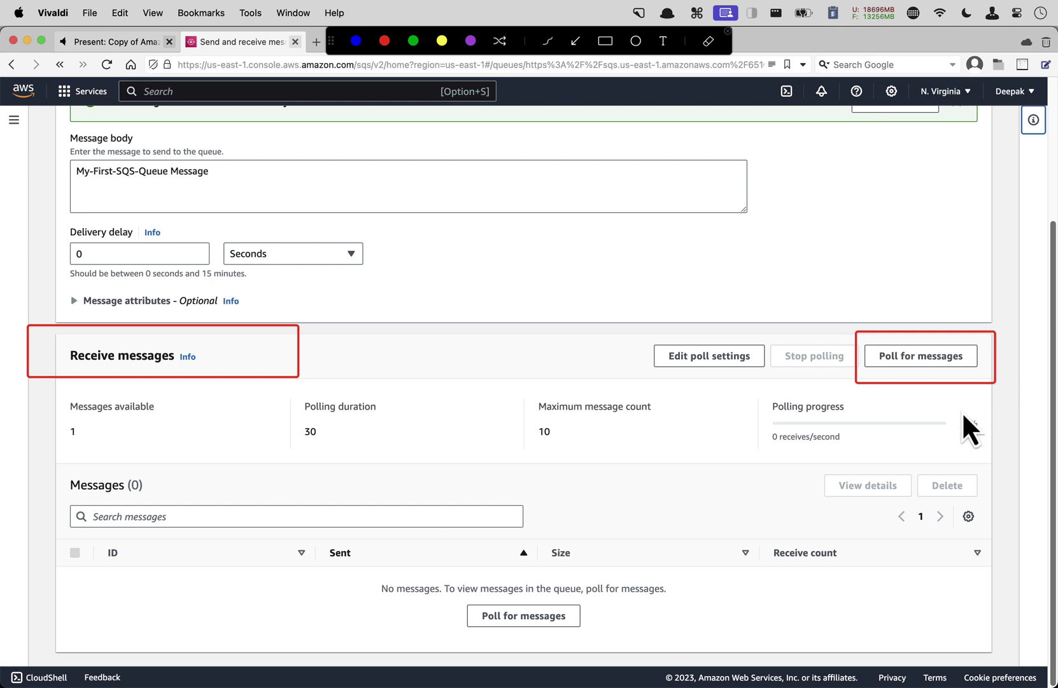
key("Escape")
left_click(920, 360)
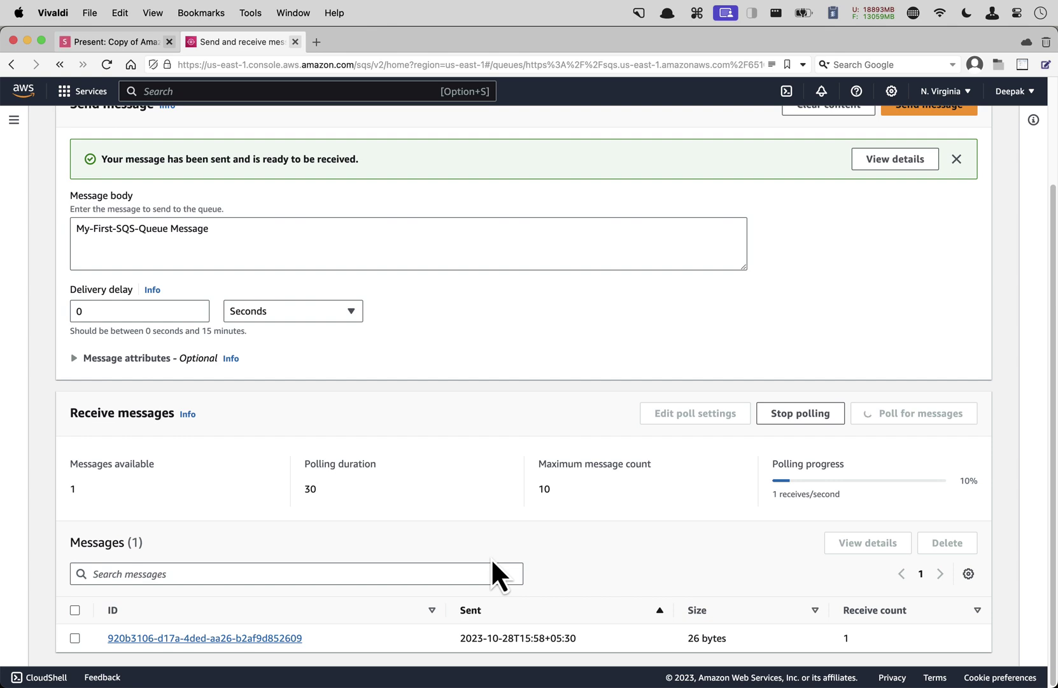
Temporarily outline the received message's ID entry in the Messages list with a red annotation box.
key("ctrl+a")
left_click_drag(50, 595, 386, 663)
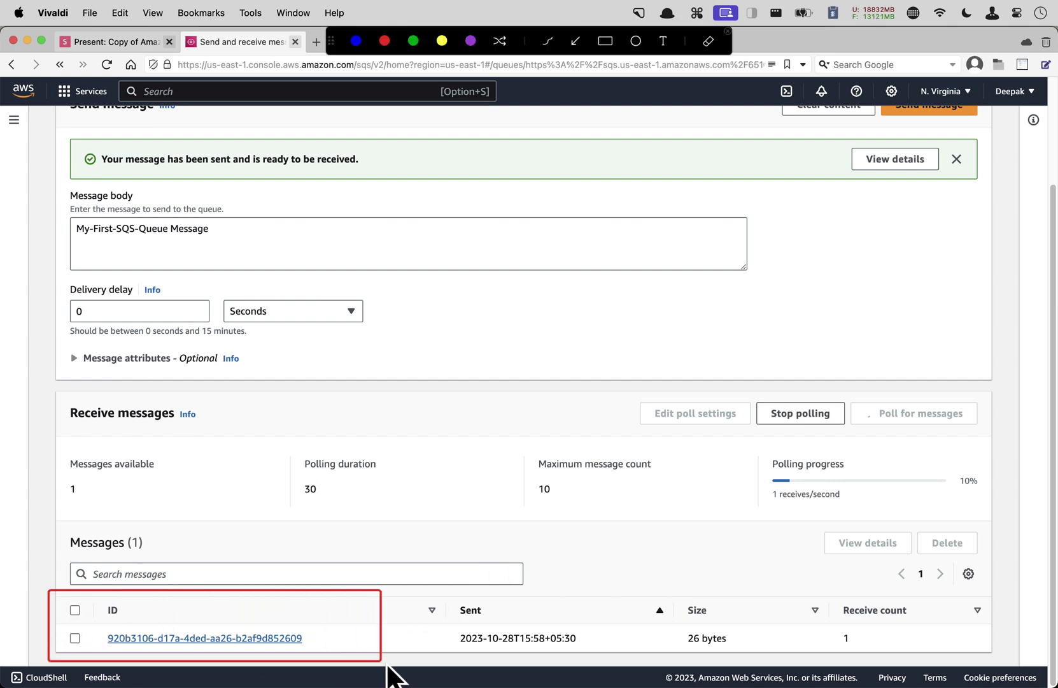
key("Escape")
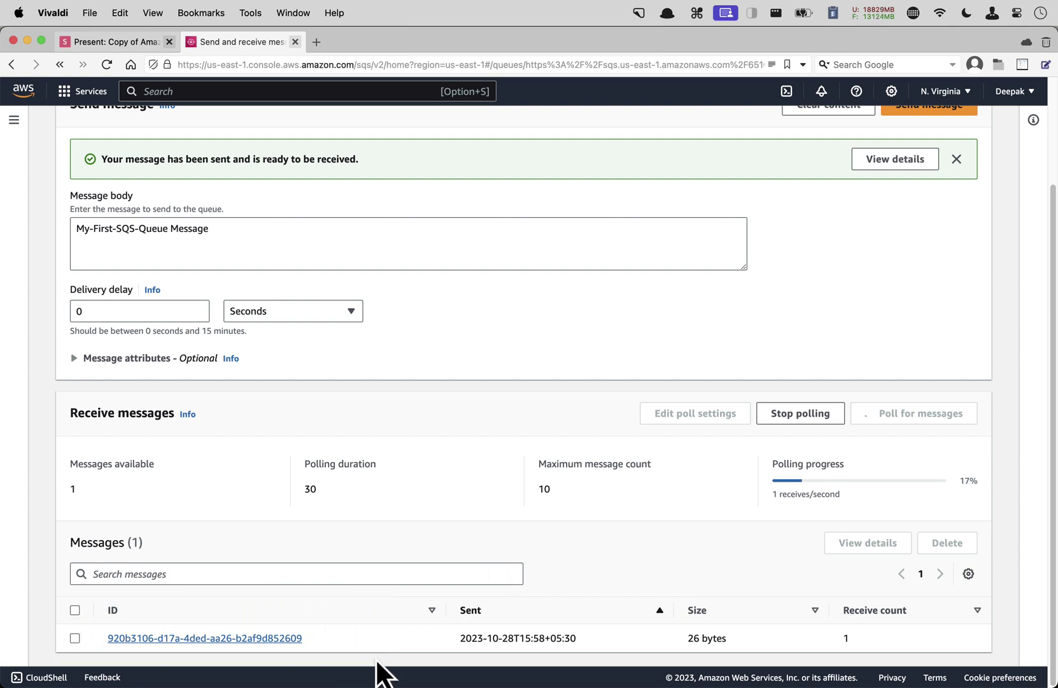
Open the received message by its ID and temporarily outline its body text in red.
left_click(252, 638)
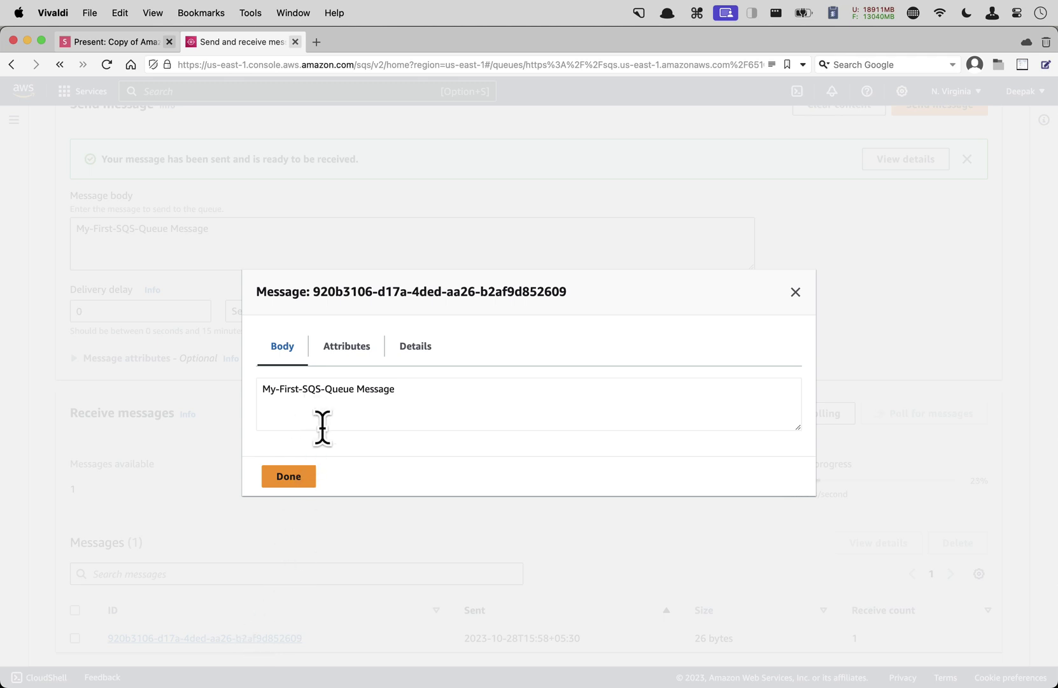
key("ctrl+a")
mouse_move(250, 367)
left_mouse_down()
mouse_move(264, 379)
mouse_move(500, 417)
left_mouse_up()
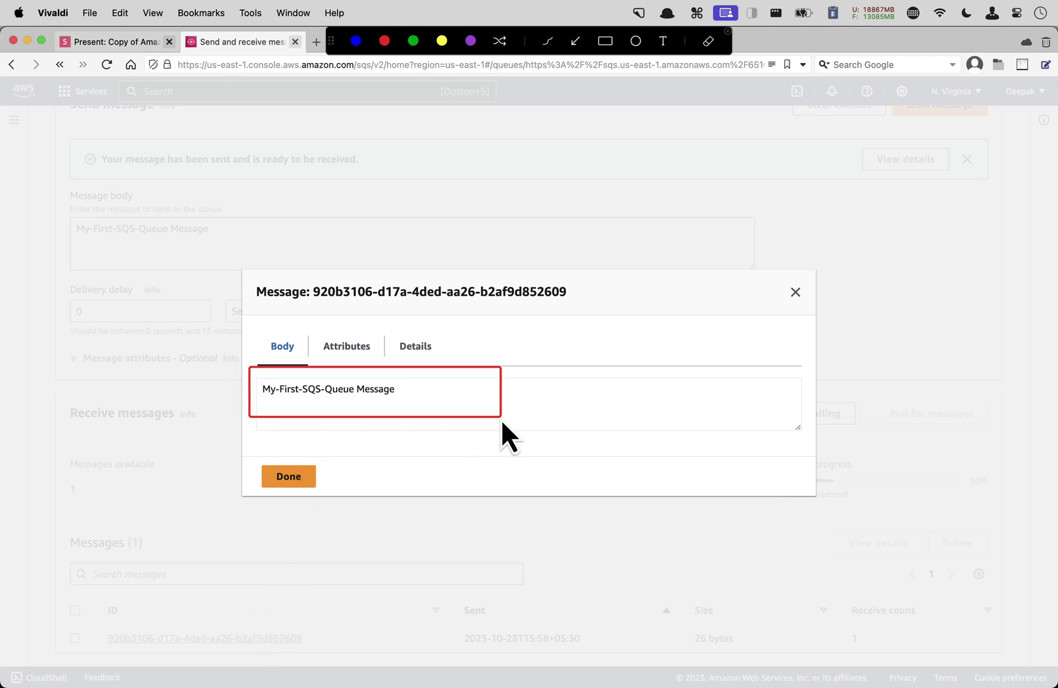
key("Escape")
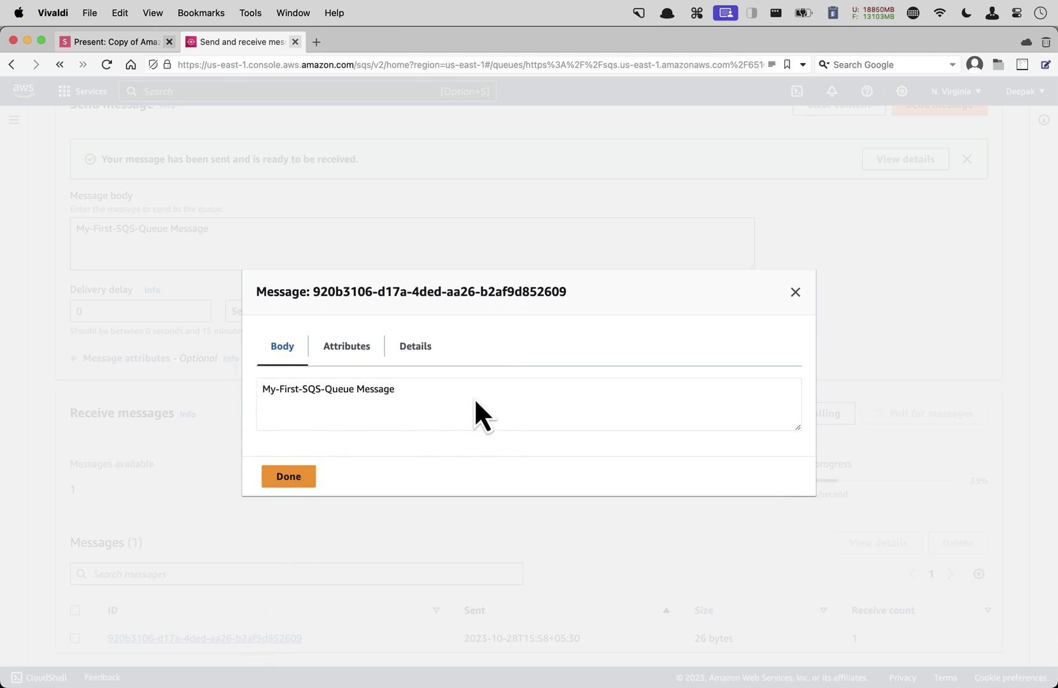
View the received message's attributes and details, and close the message dialog.
left_click(355, 347)
left_click(422, 306)
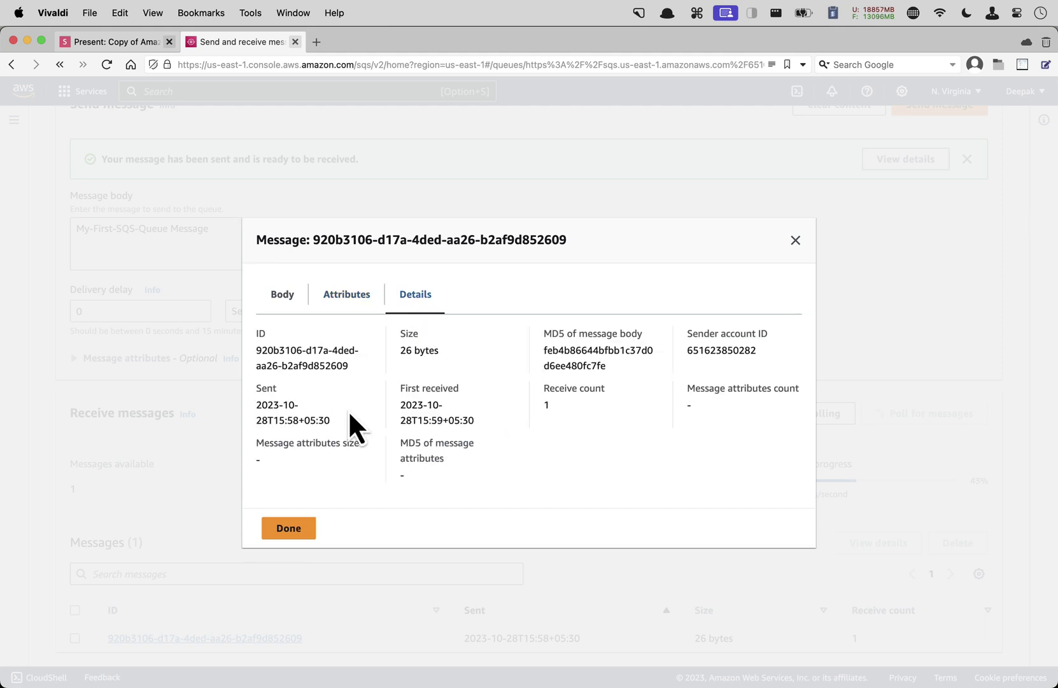
left_click(288, 528)
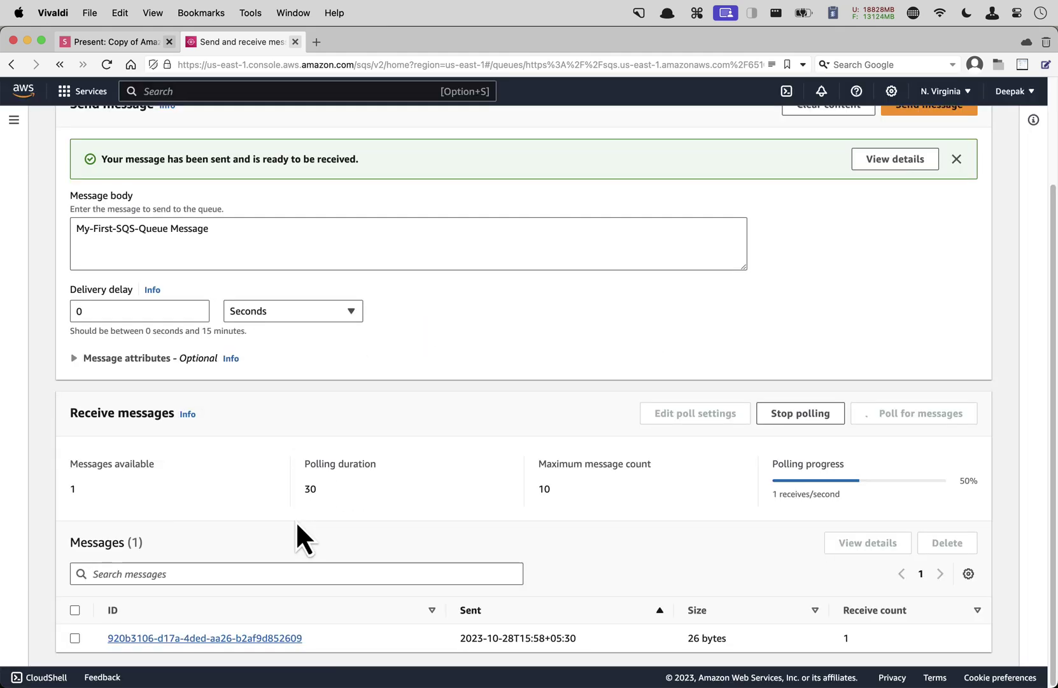
Switch to the slide deck and advance to the slide on creating an Amazon SQS FIFO queue.
scroll(296, 520, "up", 2)
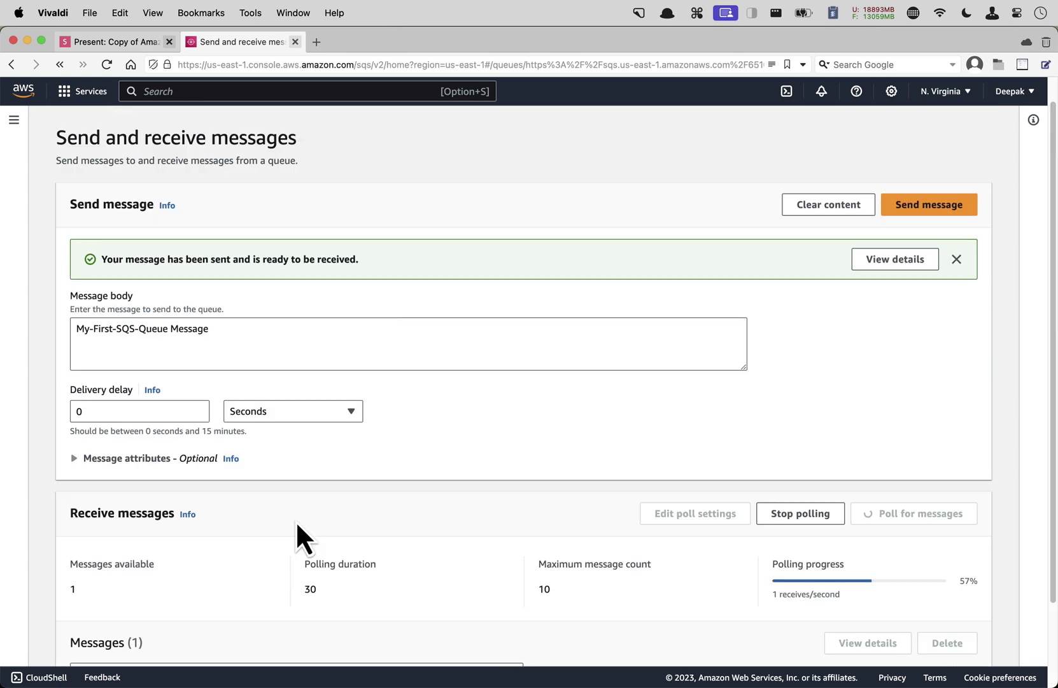
key("ctrl+shift+Tab")
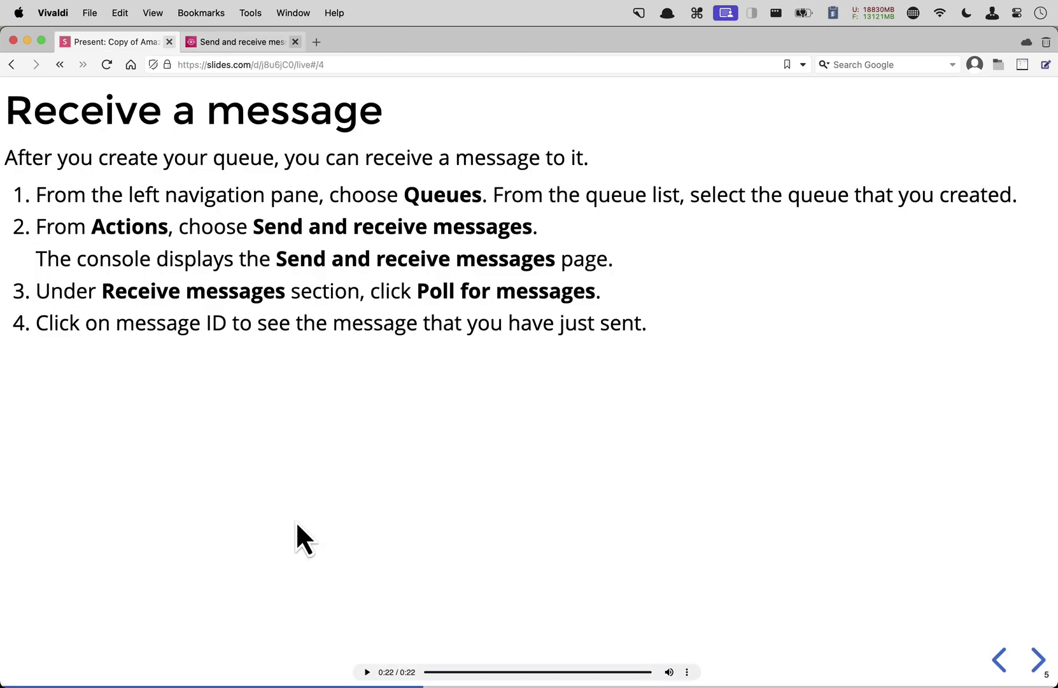
key("Right")
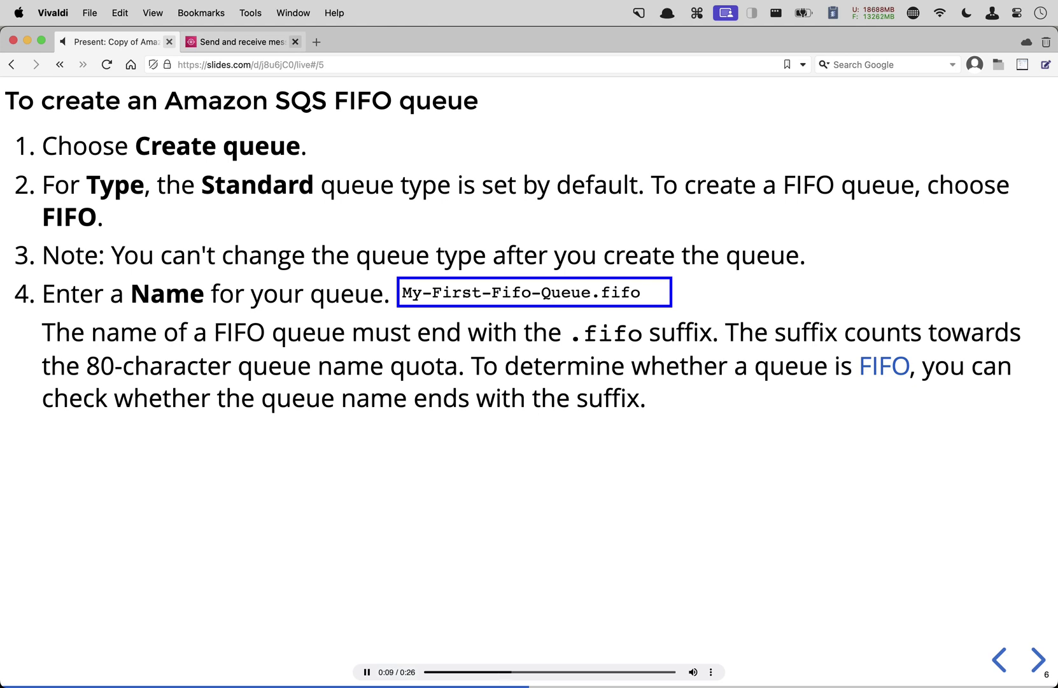
Temporarily outline in red the slide's sentence requiring FIFO queue names to end with the .fifo suffix.
key("super+shift+a")
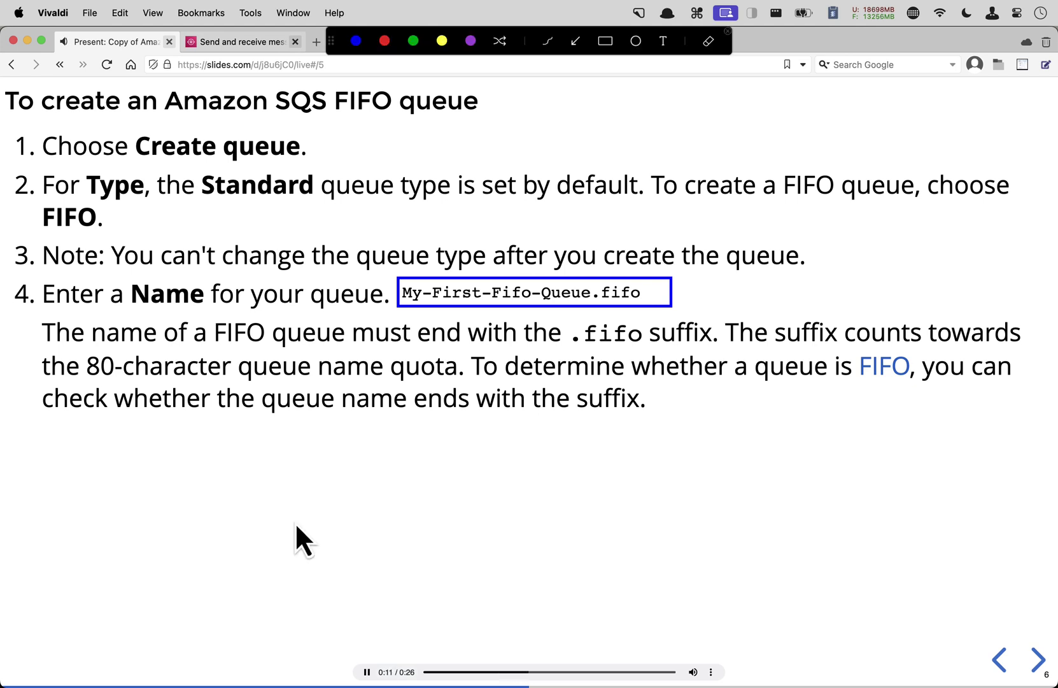
mouse_move(33, 312)
left_mouse_down()
mouse_move(538, 351)
mouse_move(723, 353)
left_mouse_up()
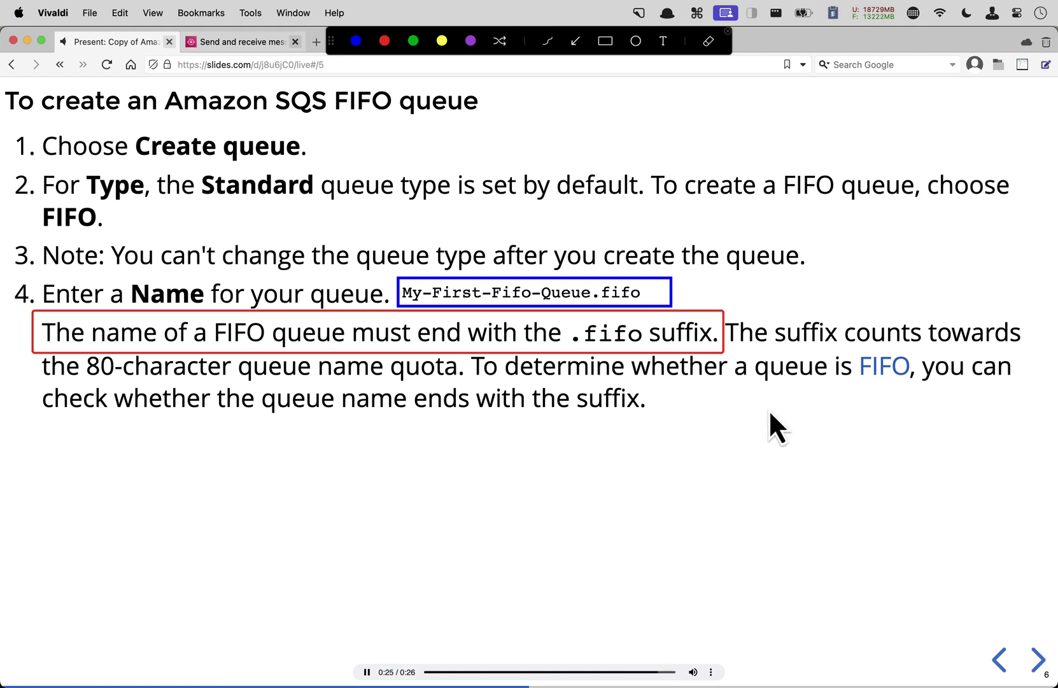
key("Escape")
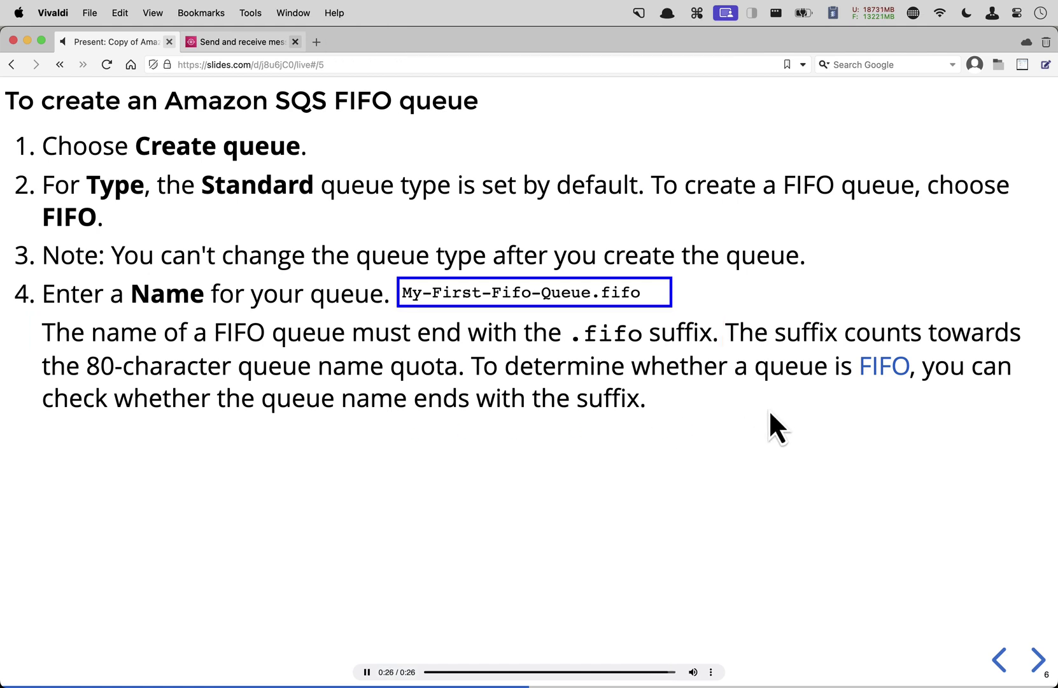
Copy the queue name from the slide, return to the SQS console, and start a new queue of type FIFO.
left_click(655, 291)
key("ctrl+Tab")
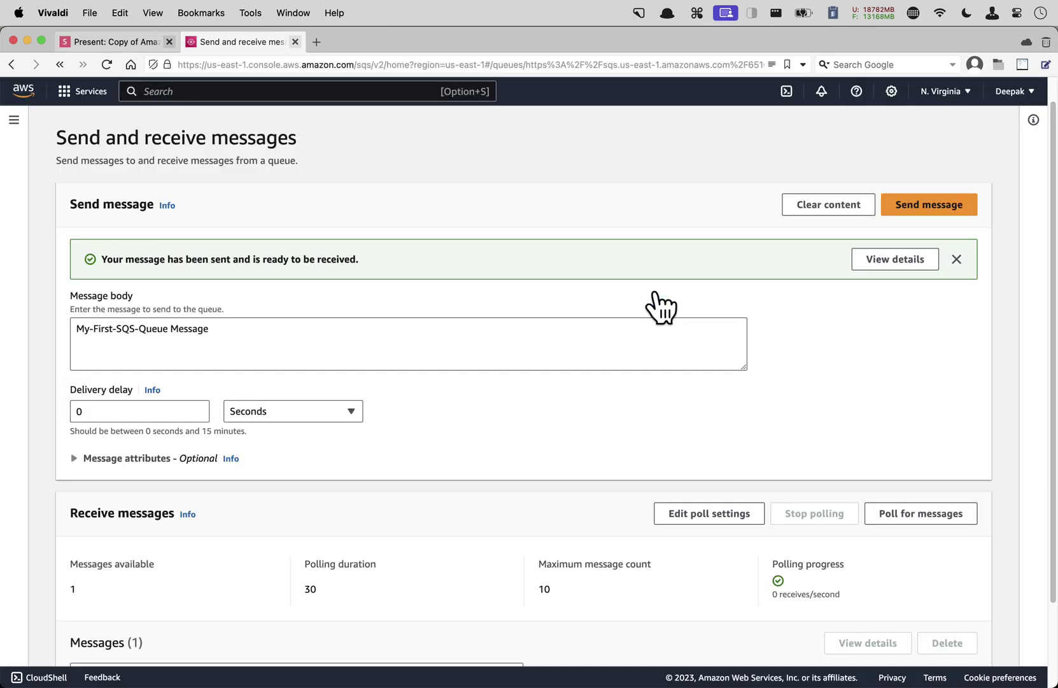
scroll(661, 307, "up", 1)
left_click(156, 130)
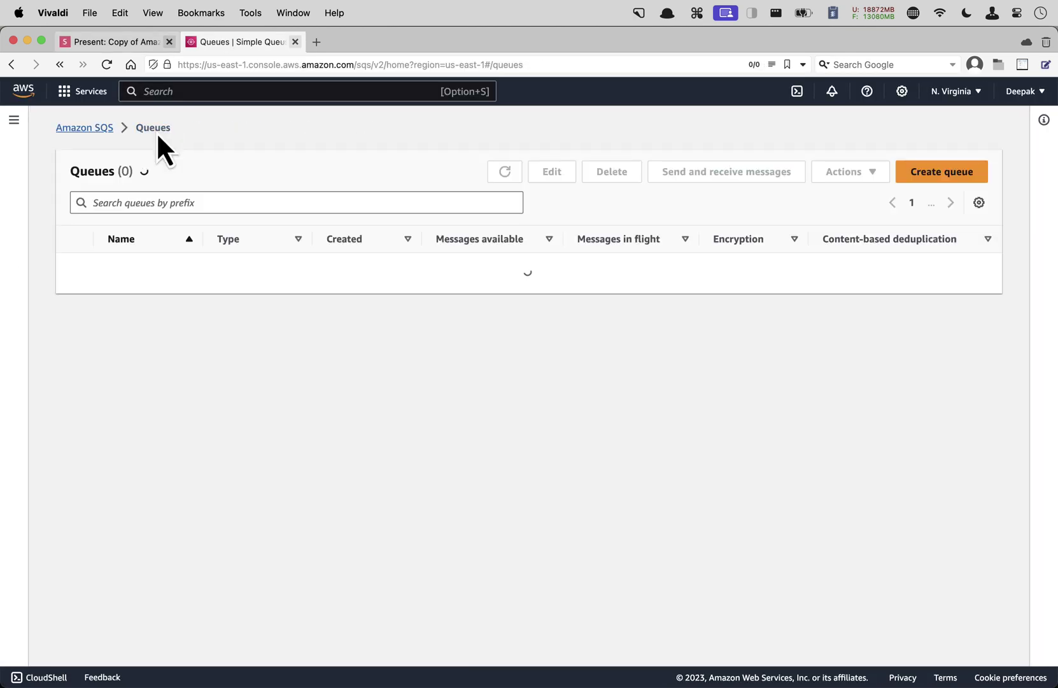
left_click(929, 178)
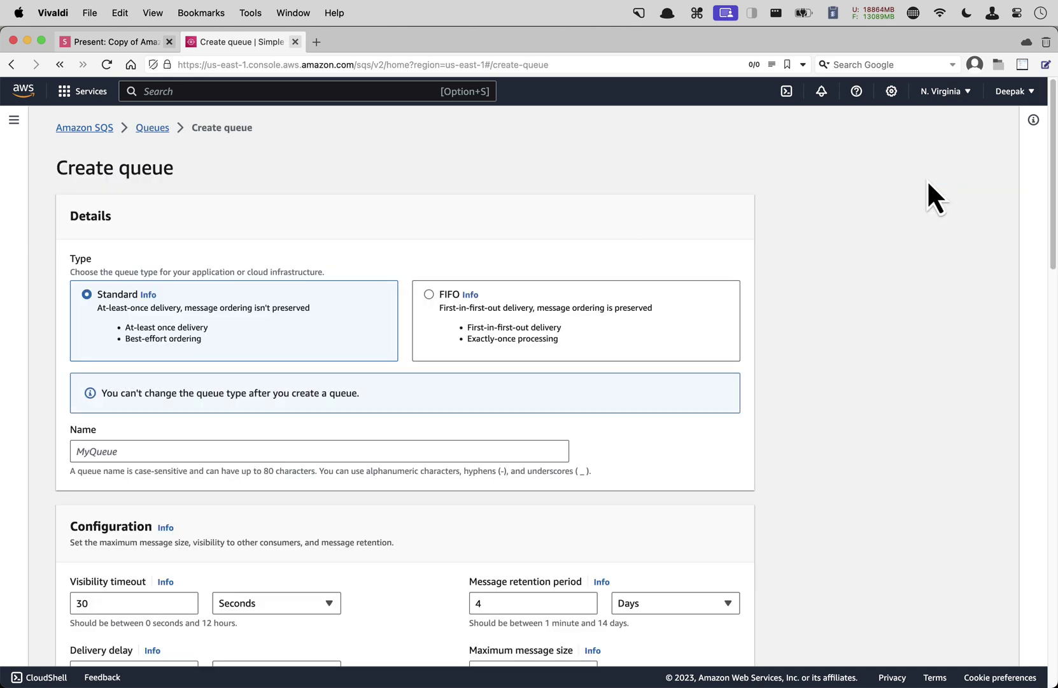
left_click(431, 295)
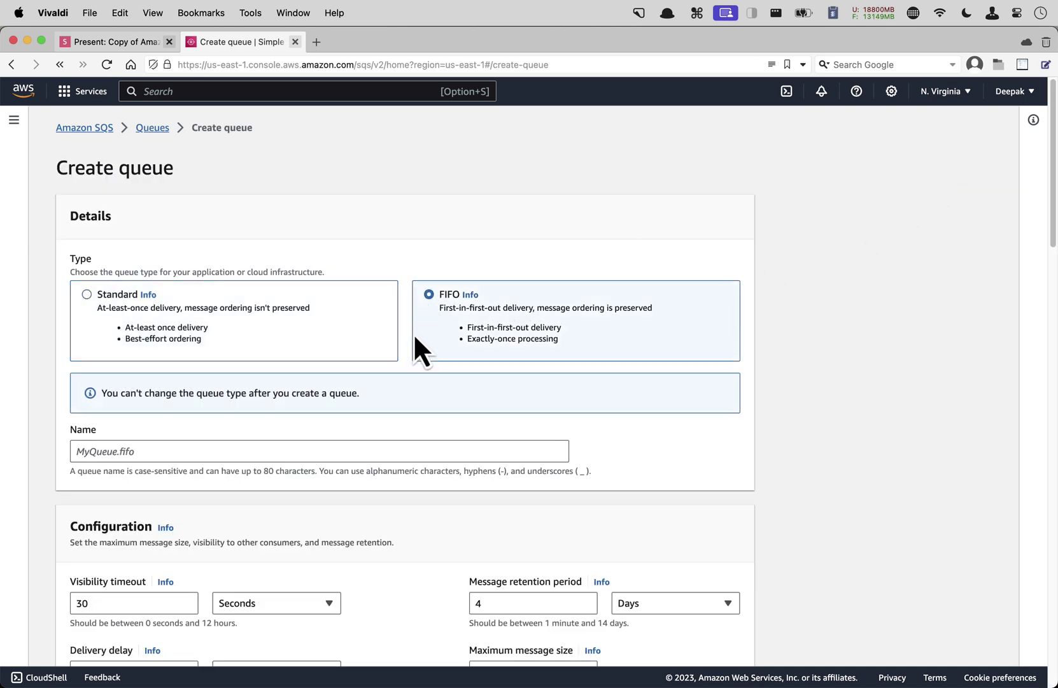
Paste My-First-Fifo-Queue.fifo as the new queue's name.
left_click(199, 452)
right_click(199, 452)
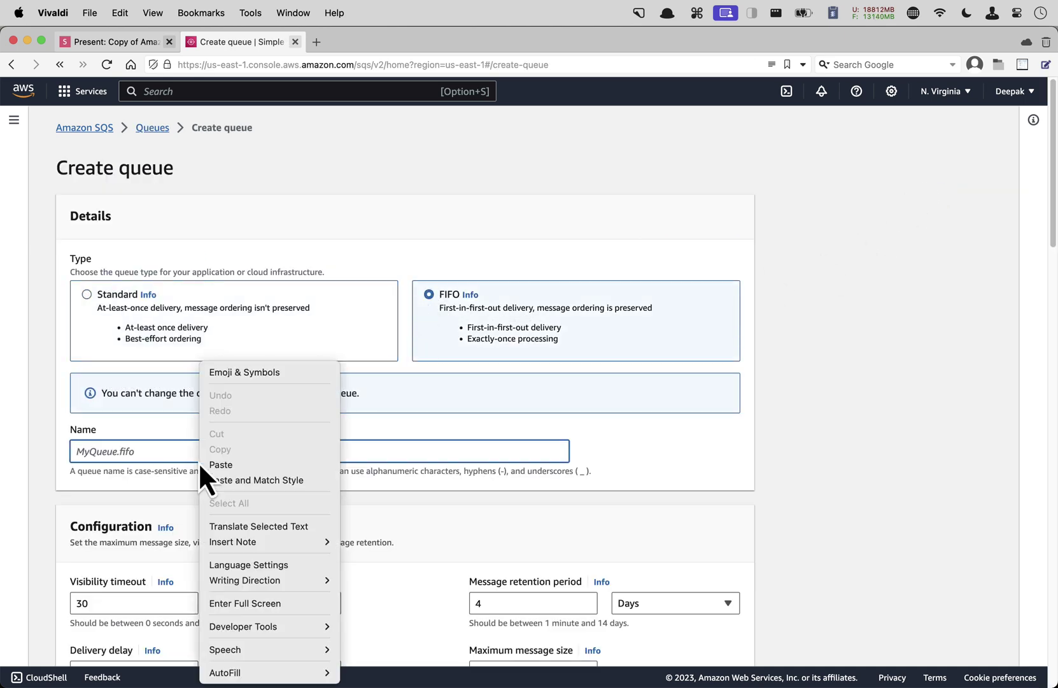
left_click(242, 464)
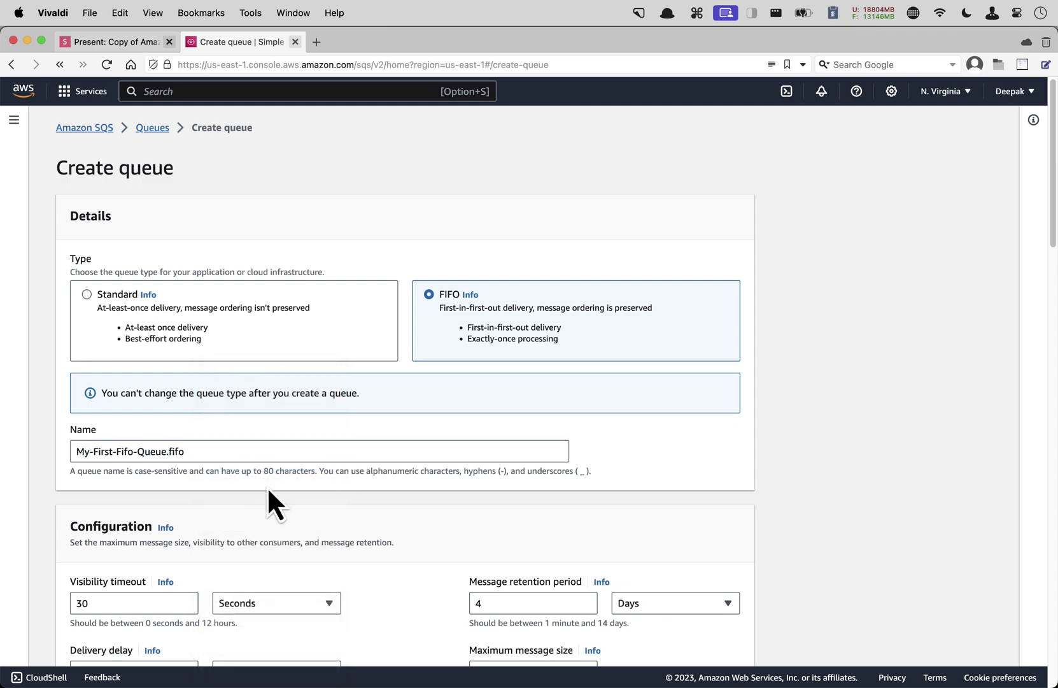
Switch to the slide deck, advance to the queue configuration parameters slide, and return to the Create queue page.
scroll(267, 485, "down", 3)
left_click(126, 44)
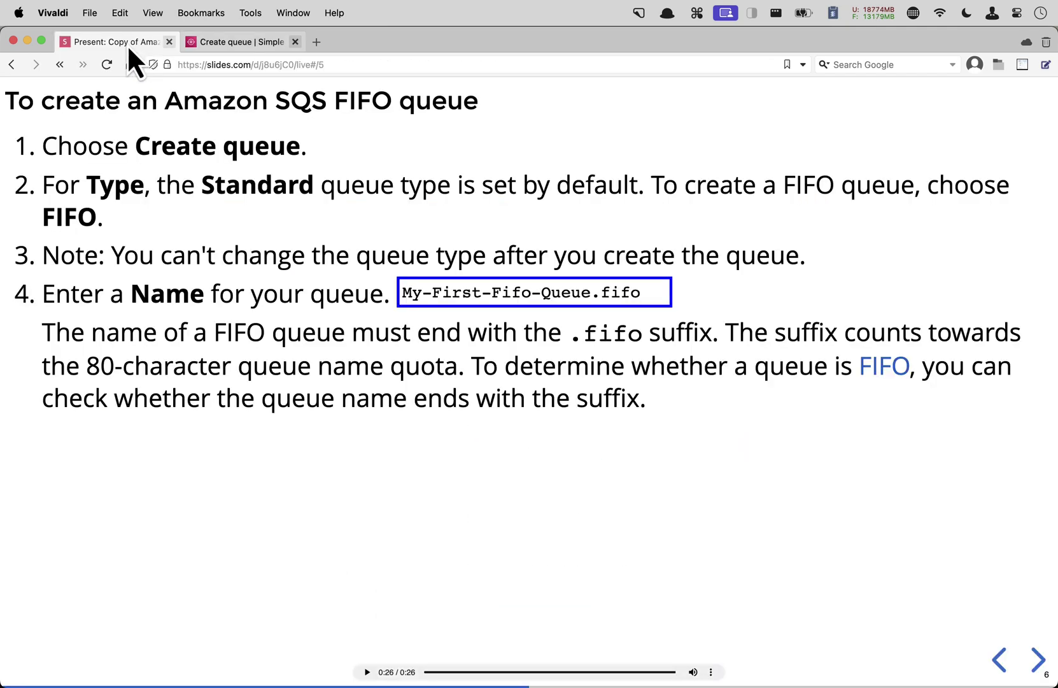
key("Right")
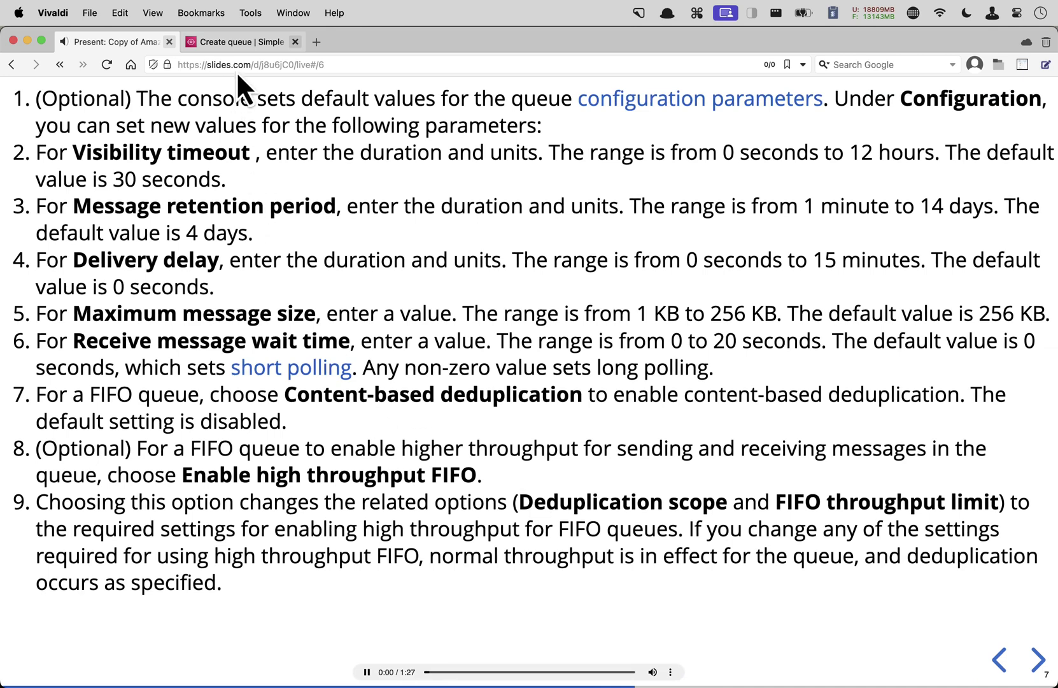
left_click(239, 42)
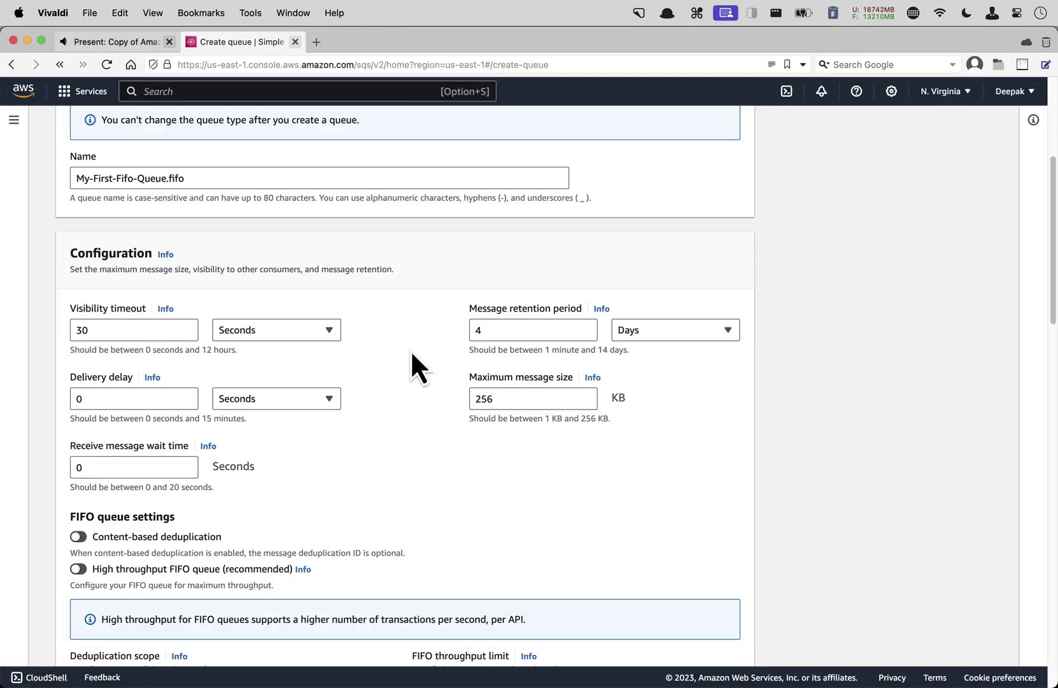
Outline each Configuration setting from Visibility timeout through High throughput FIFO queue in red, and clear the annotations.
scroll(411, 353, "down", 1)
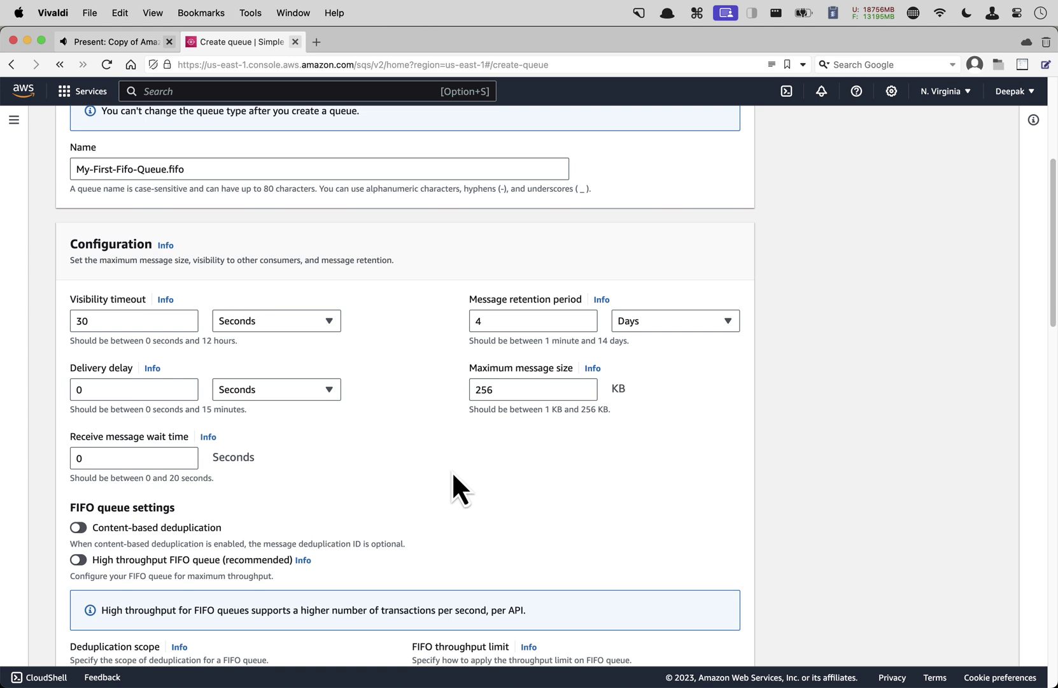
scroll(453, 474, "down", 3)
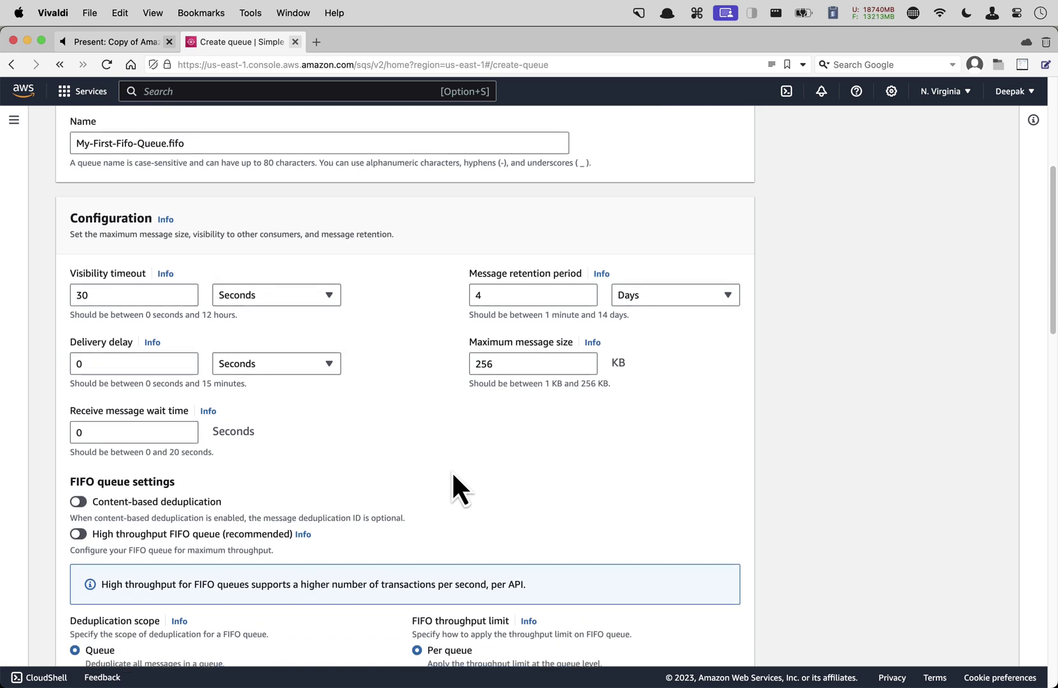
scroll(452, 474, "down", 1)
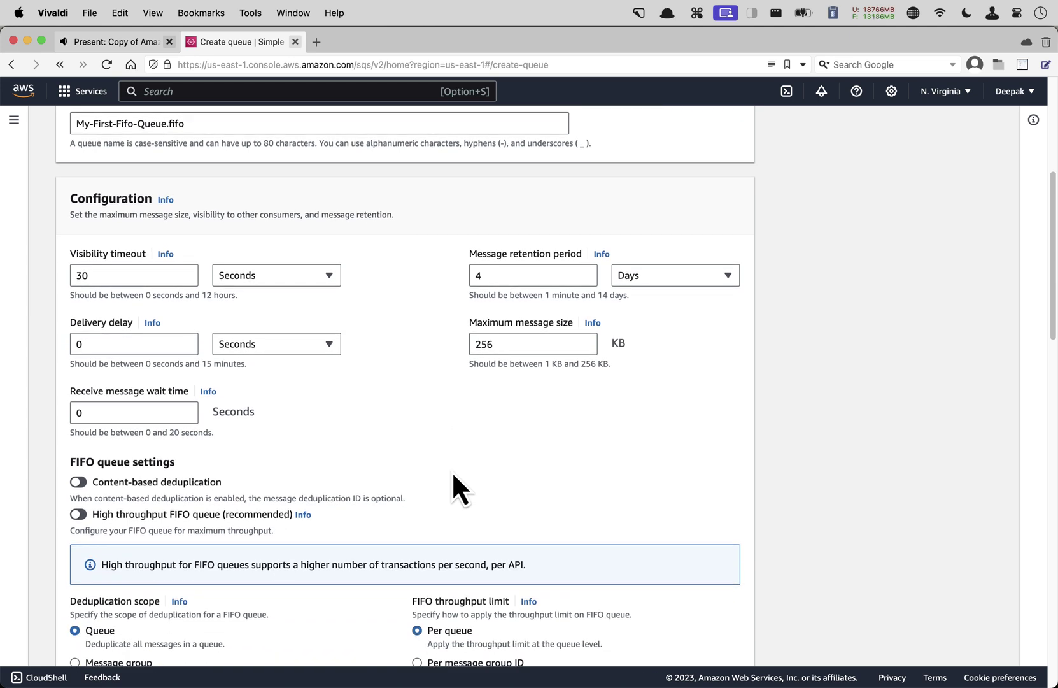
key("alt+shift+a")
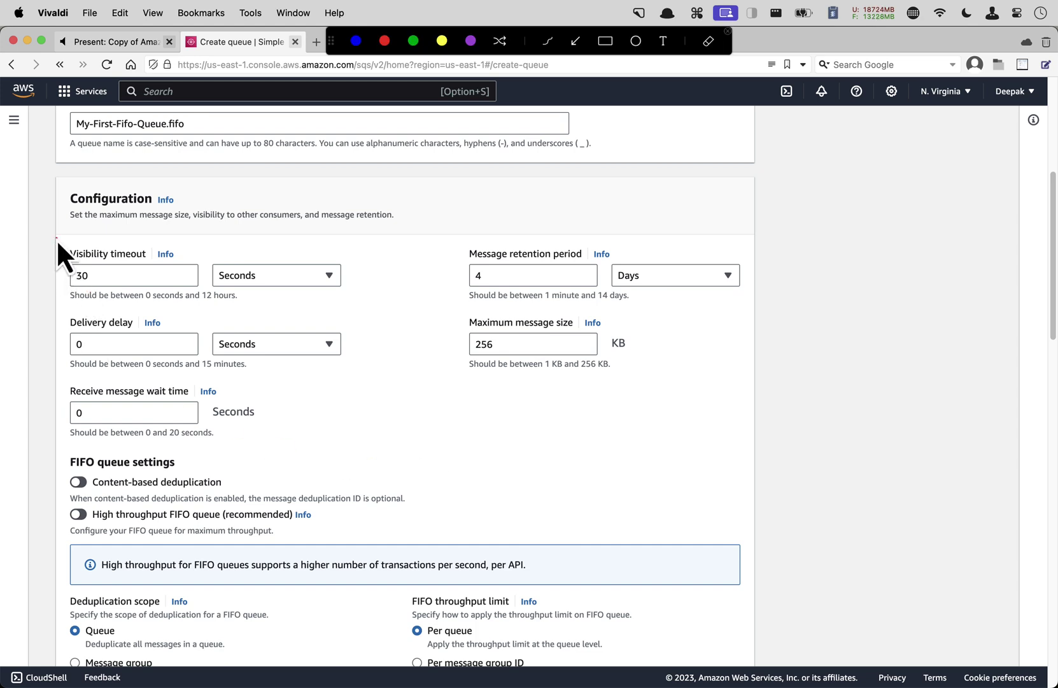
mouse_move(56, 239)
left_mouse_down()
mouse_move(370, 316)
mouse_move(372, 305)
left_mouse_up()
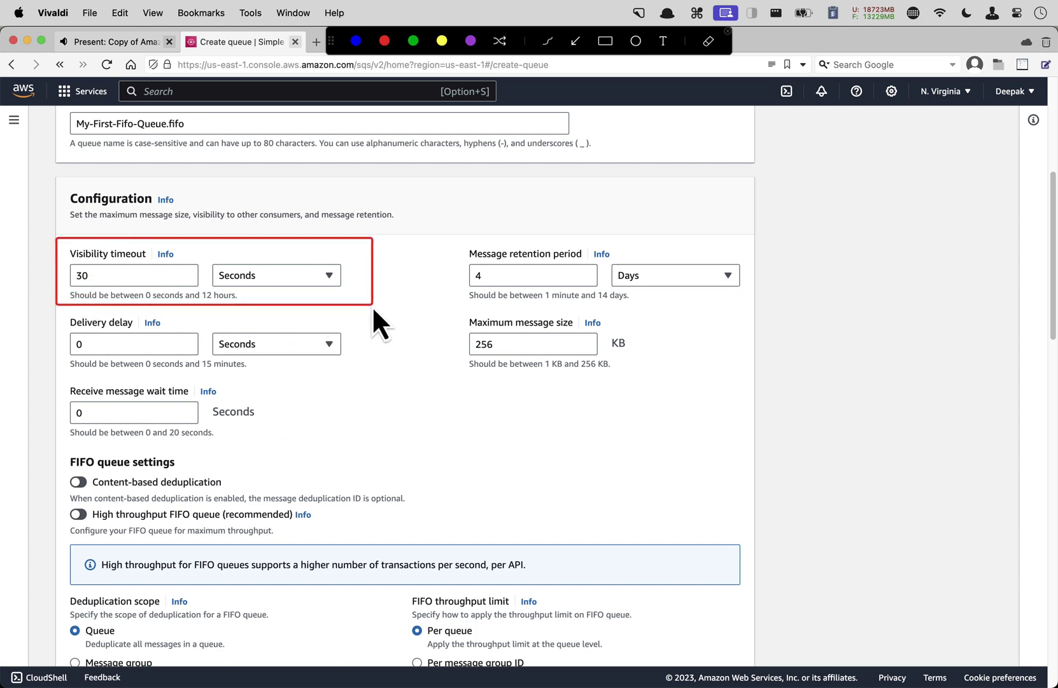
mouse_move(438, 233)
left_mouse_down()
mouse_move(612, 301)
mouse_move(759, 307)
left_mouse_up()
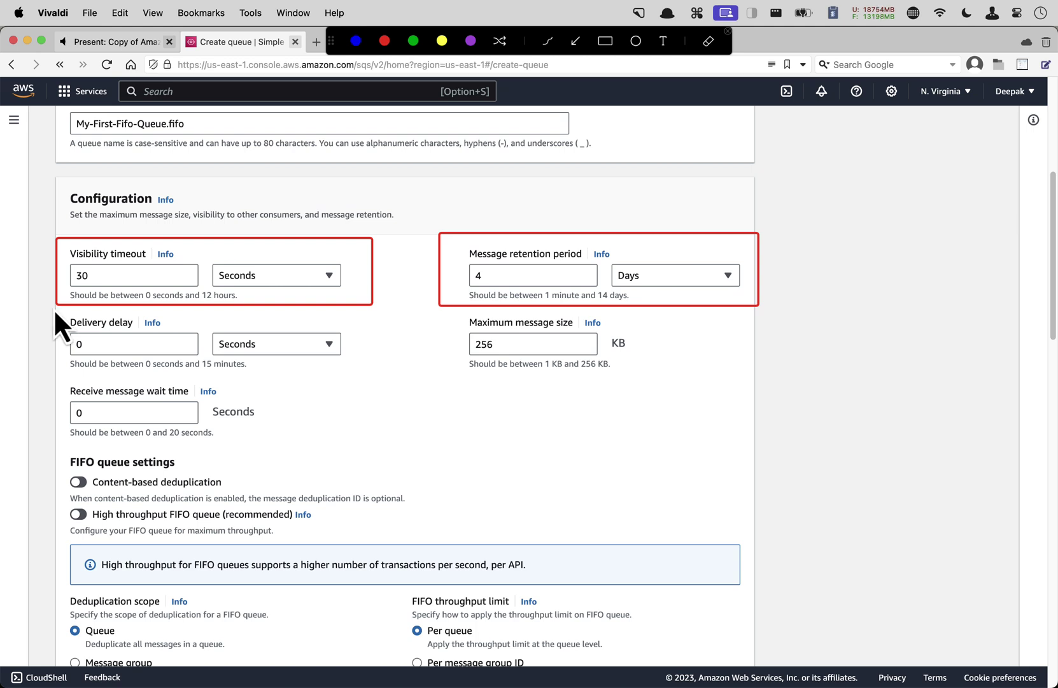
mouse_move(54, 308)
left_mouse_down()
mouse_move(222, 359)
mouse_move(380, 376)
mouse_move(373, 369)
left_mouse_up()
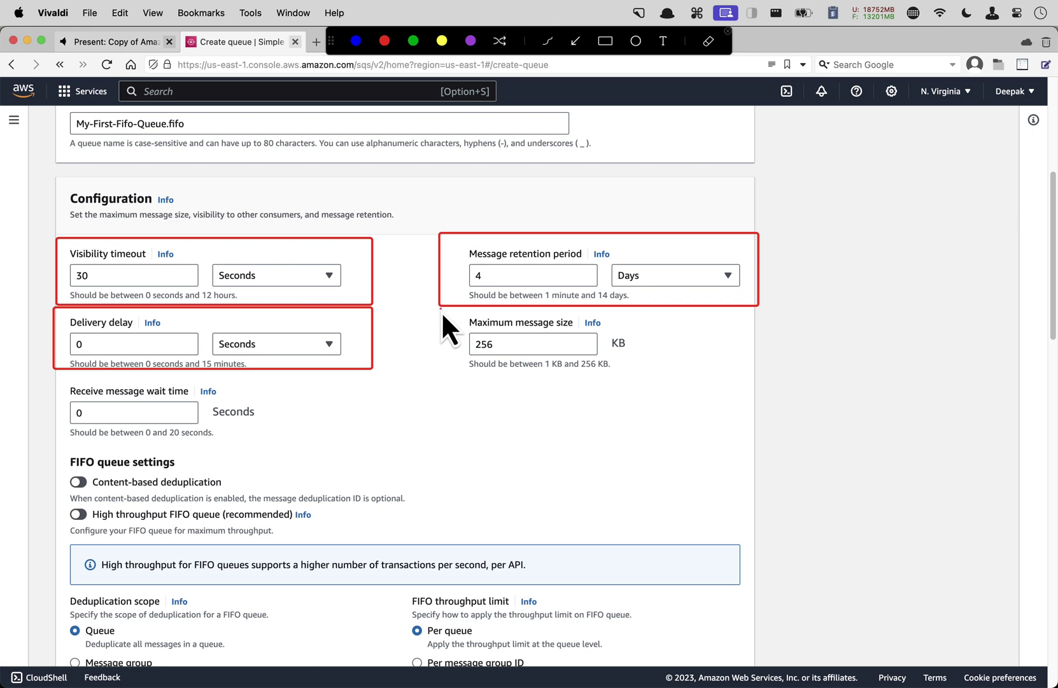
mouse_move(441, 311)
left_mouse_down()
mouse_move(512, 363)
mouse_move(654, 374)
left_mouse_up()
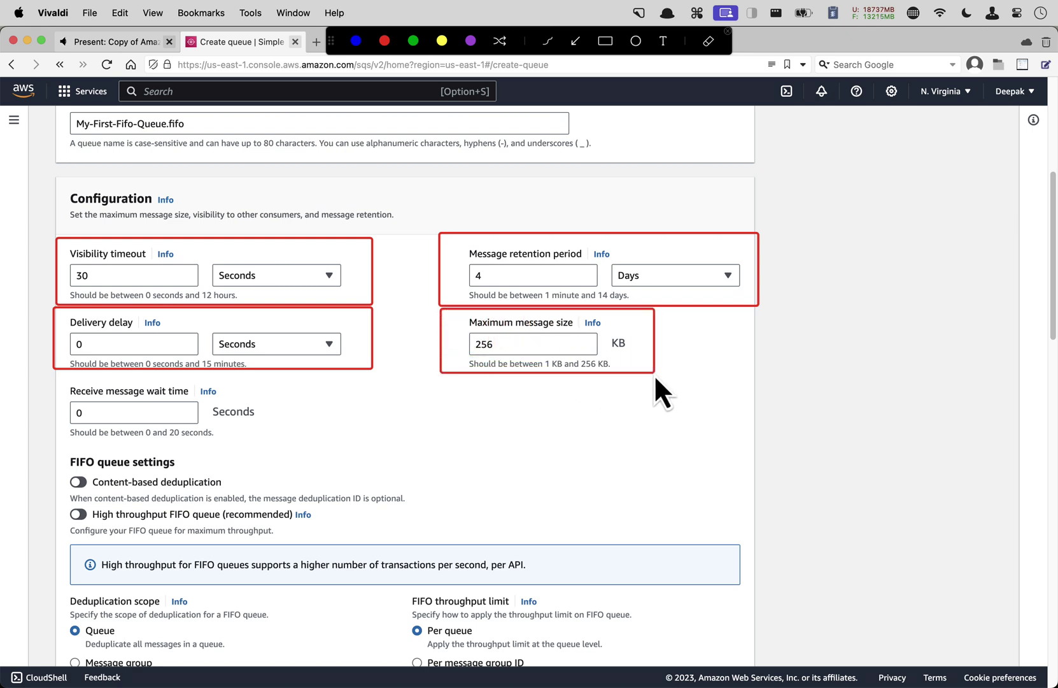
mouse_move(51, 375)
left_mouse_down()
mouse_move(88, 407)
mouse_move(281, 445)
left_mouse_up()
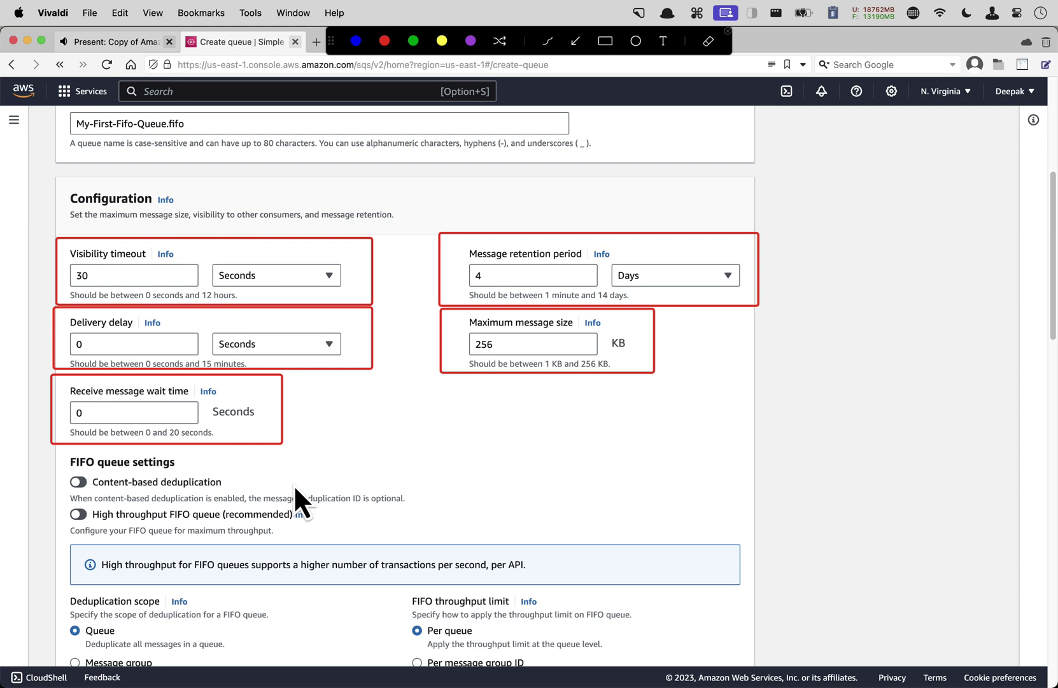
mouse_move(53, 447)
left_mouse_down()
mouse_move(258, 495)
mouse_move(433, 505)
left_mouse_up()
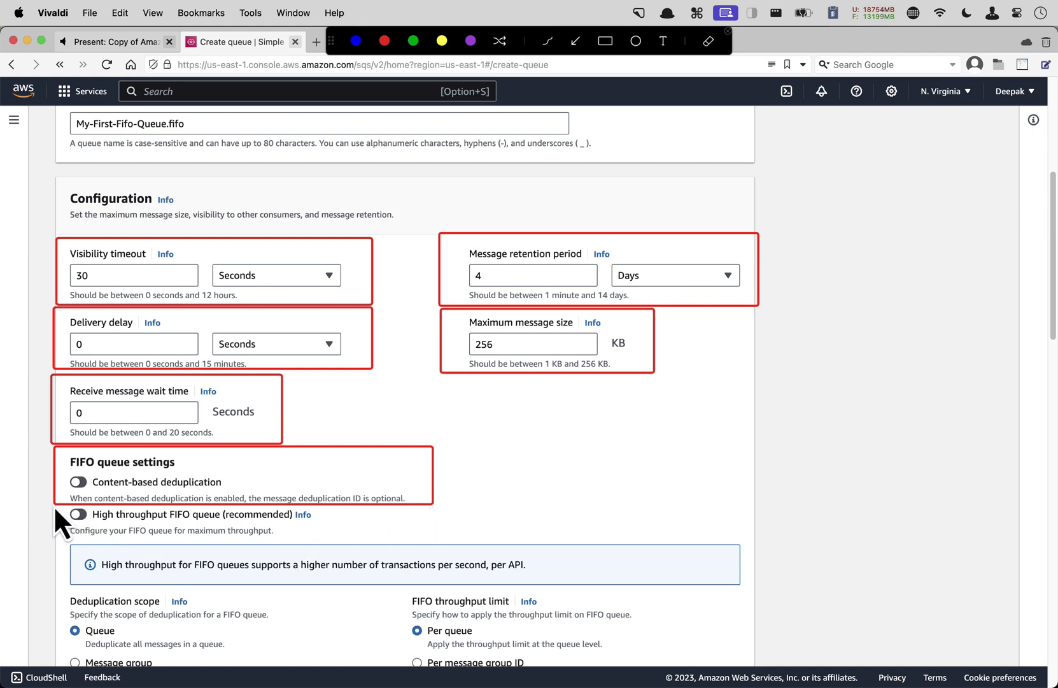
mouse_move(53, 505)
left_mouse_down()
mouse_move(198, 541)
mouse_move(357, 547)
left_mouse_up()
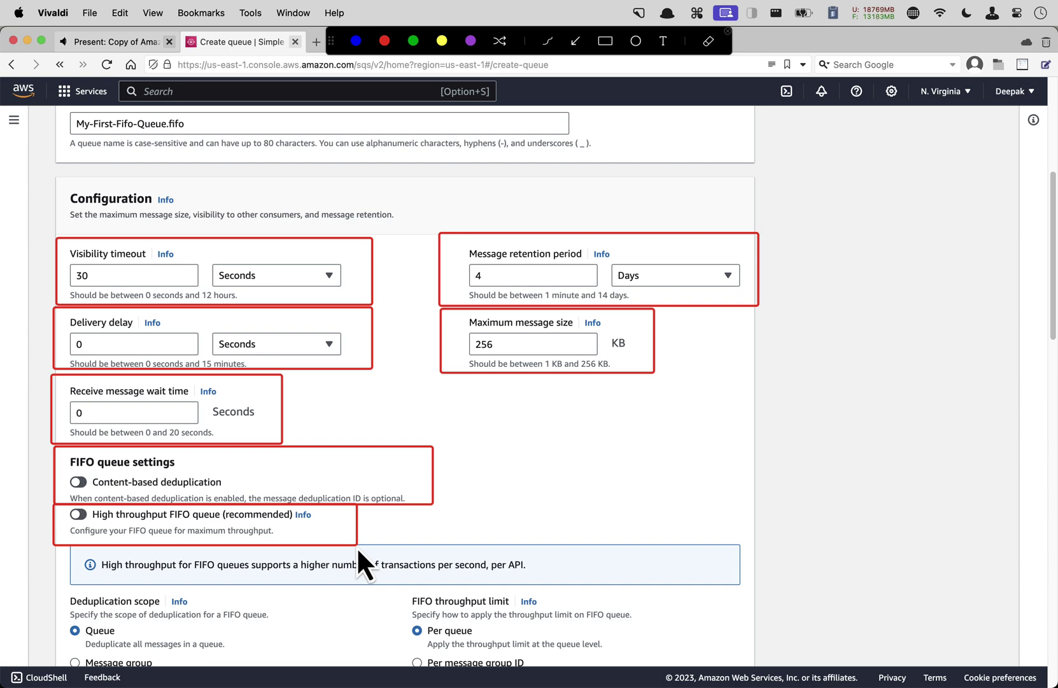
key("Escape")
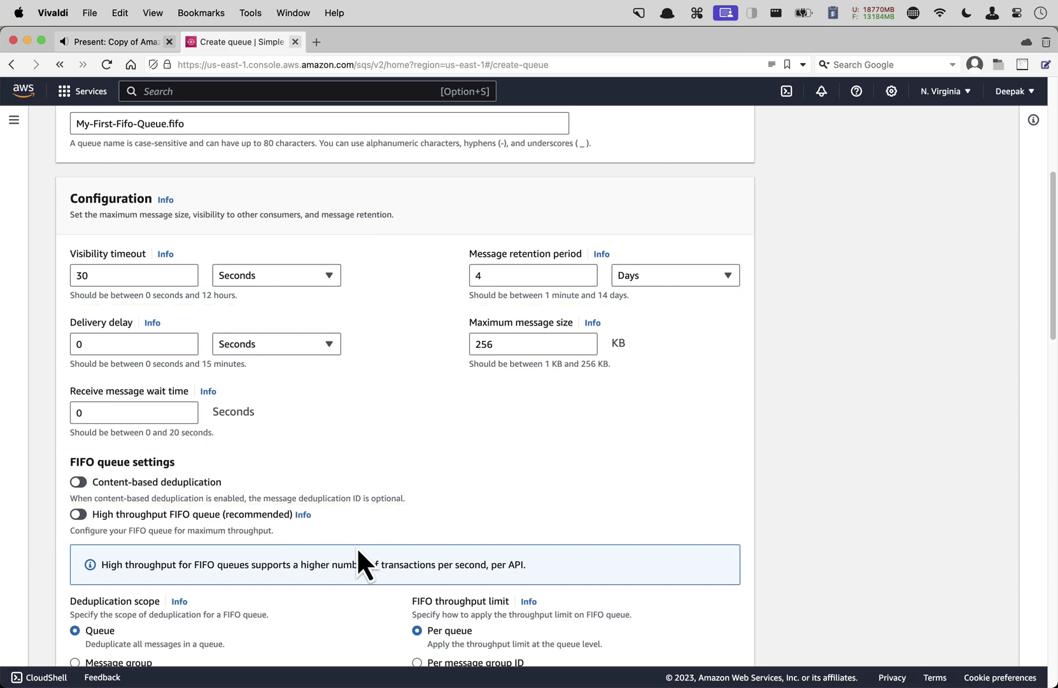
Review the remaining FIFO queue settings, advance the slide deck to the access policy slide, and return to the Create queue page.
scroll(358, 549, "down", 3)
scroll(357, 546, "down", 2)
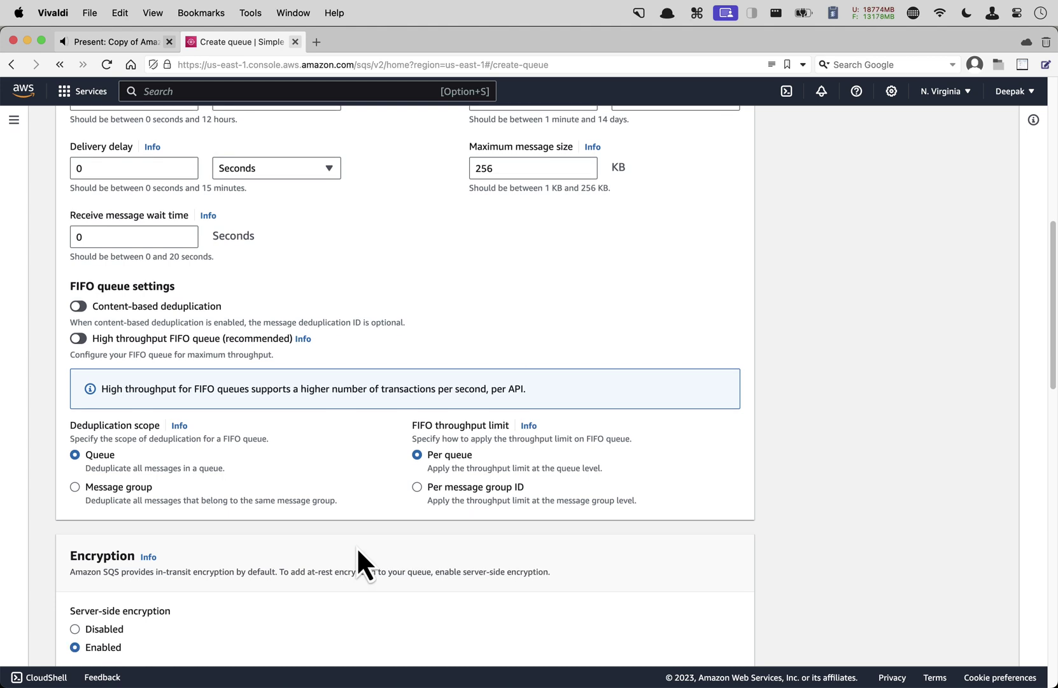
left_click(129, 44)
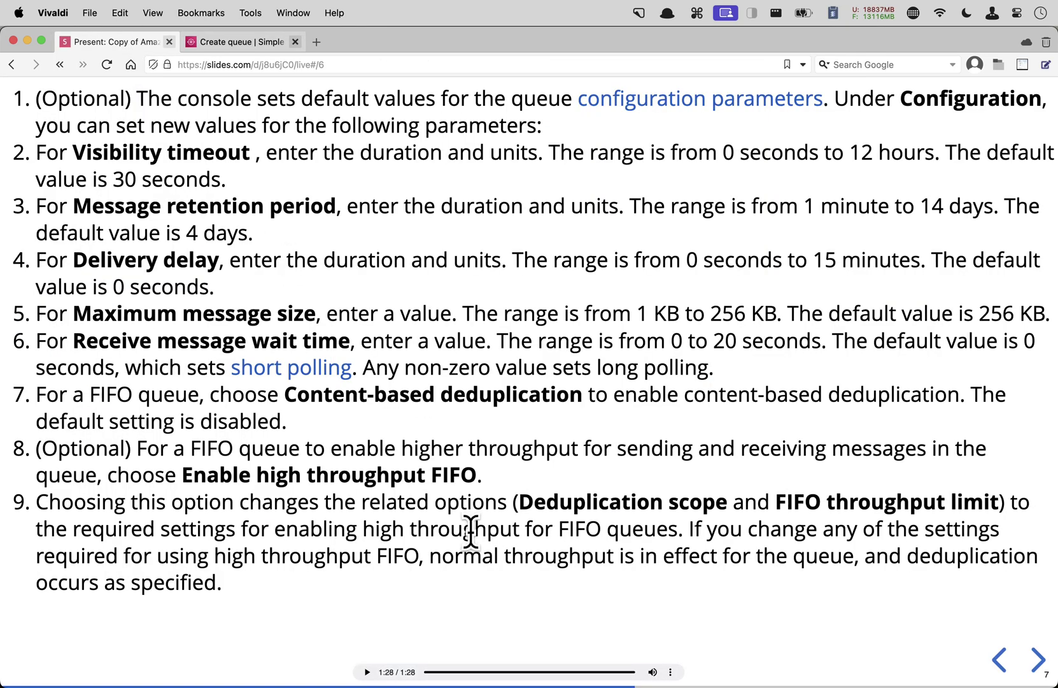
key("Right")
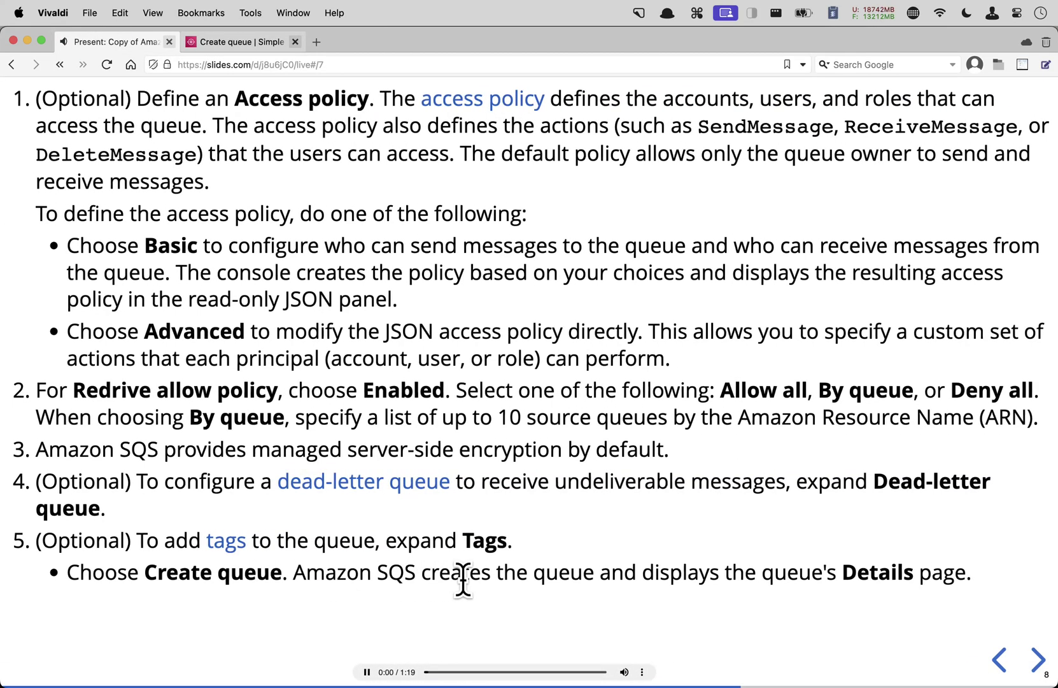
left_click(236, 42)
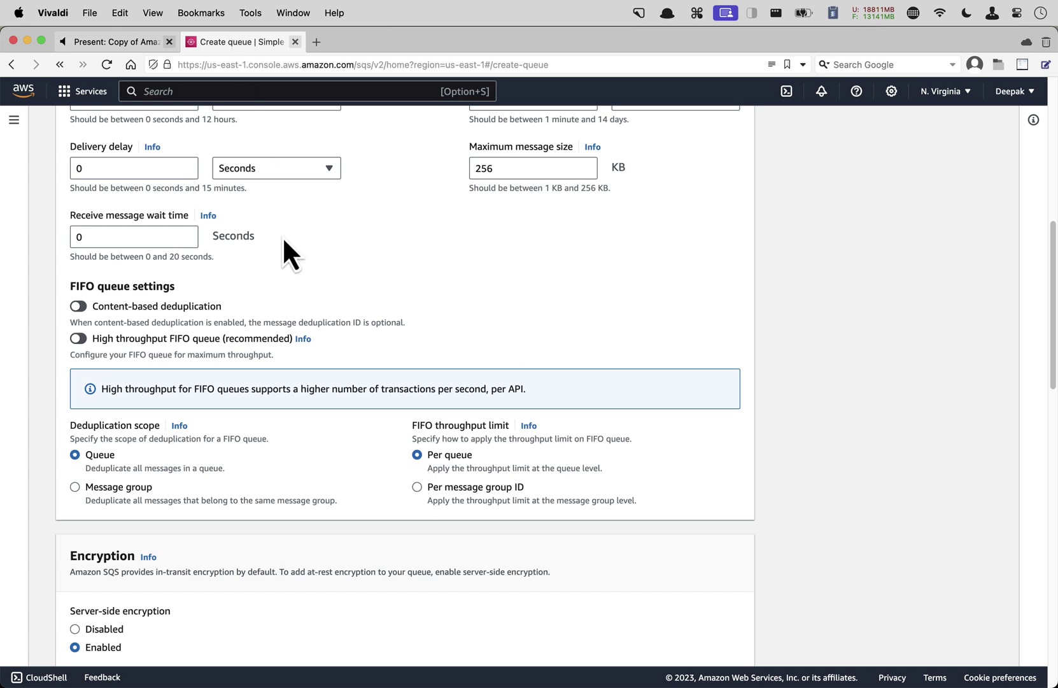
Outline the Access policy section in red and clear the annotation.
scroll(343, 437, "down", 2)
scroll(343, 439, "down", 8)
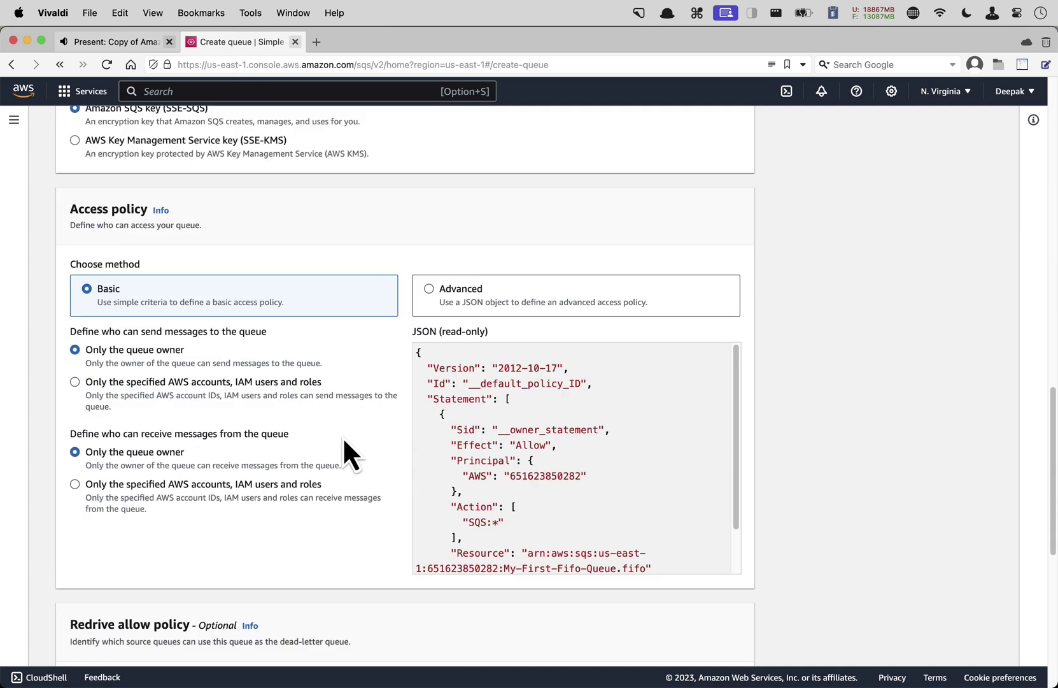
key("ctrl+a")
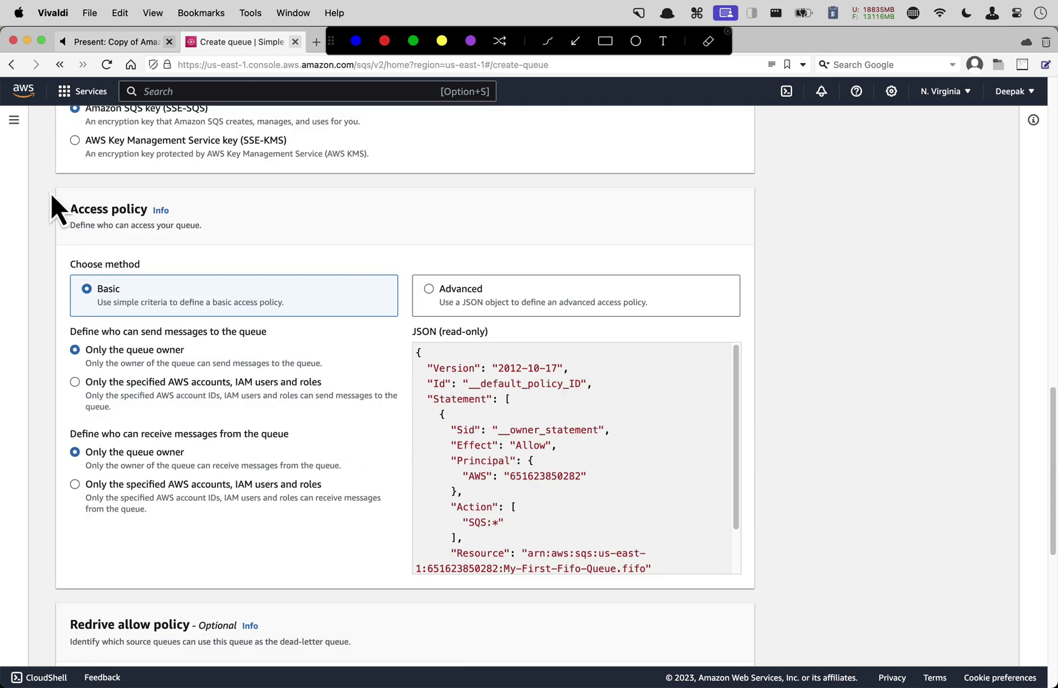
mouse_move(47, 176)
left_mouse_down()
mouse_move(131, 301)
mouse_move(598, 557)
mouse_move(761, 597)
left_mouse_up()
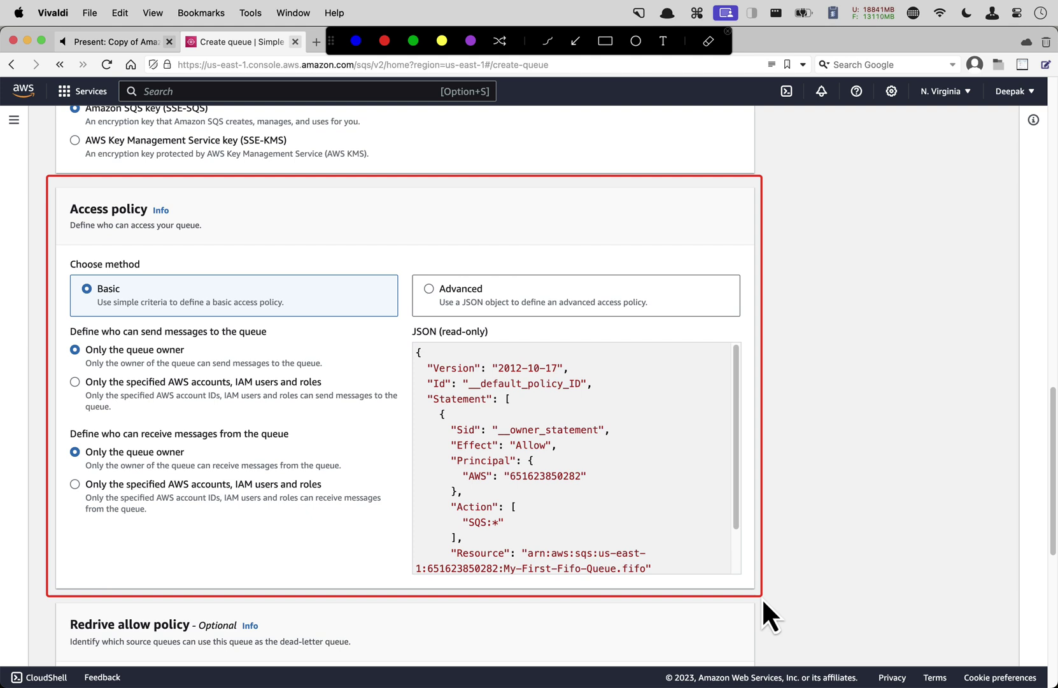
key("Escape")
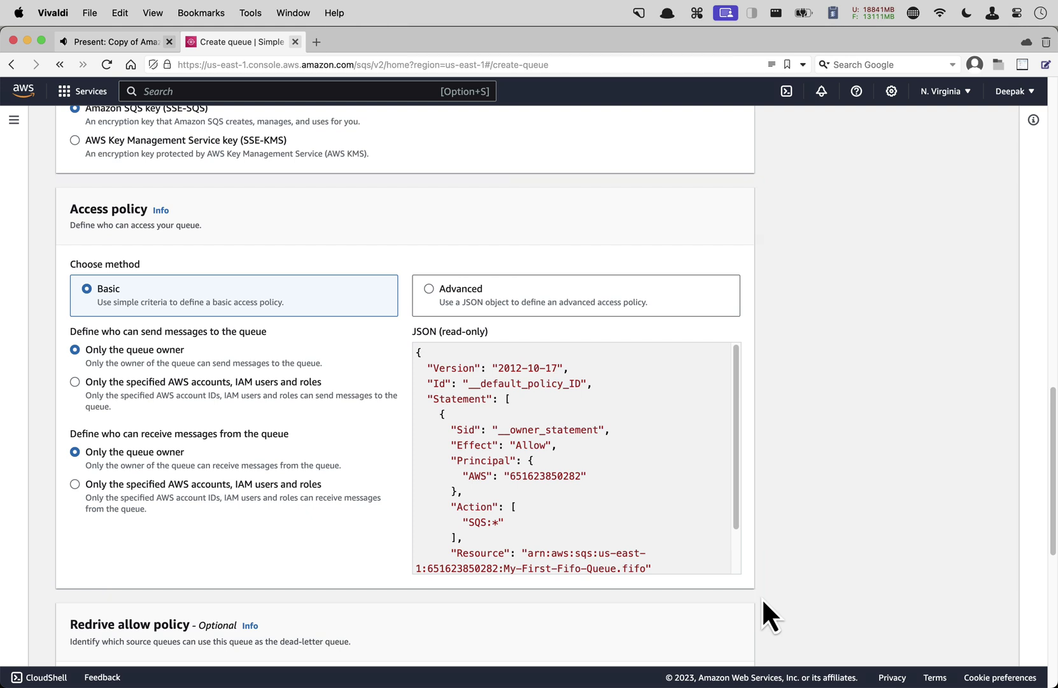
Switch the access policy method to Advanced to view its editable JSON, and set it back to Basic.
left_click(429, 289)
scroll(445, 452, "down", 2)
scroll(451, 446, "up", 2)
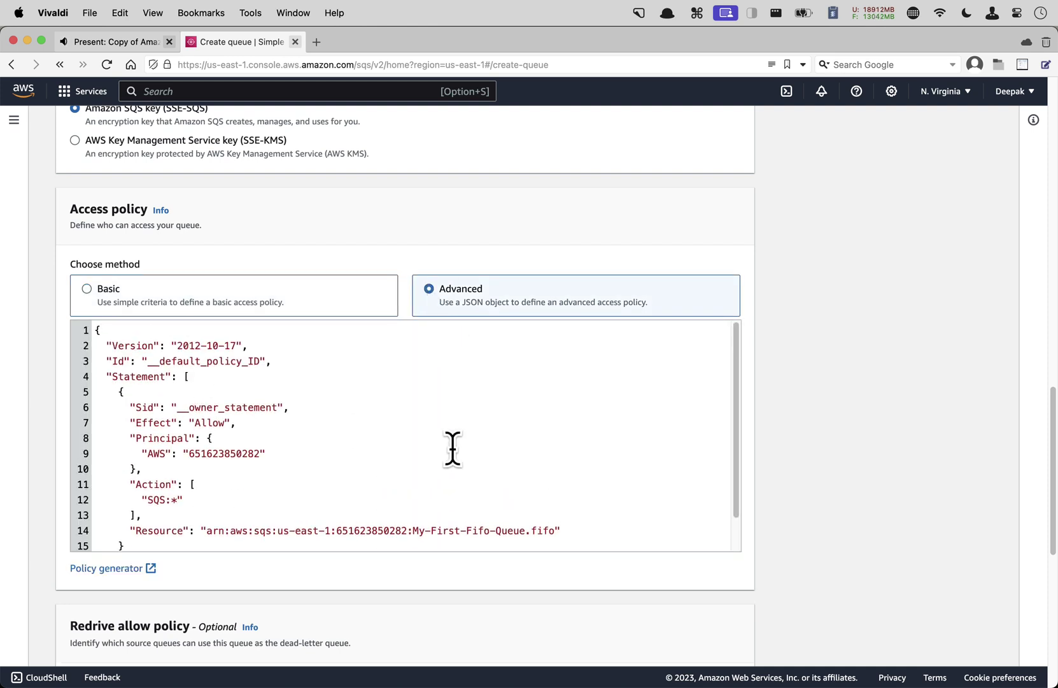
left_click(86, 290)
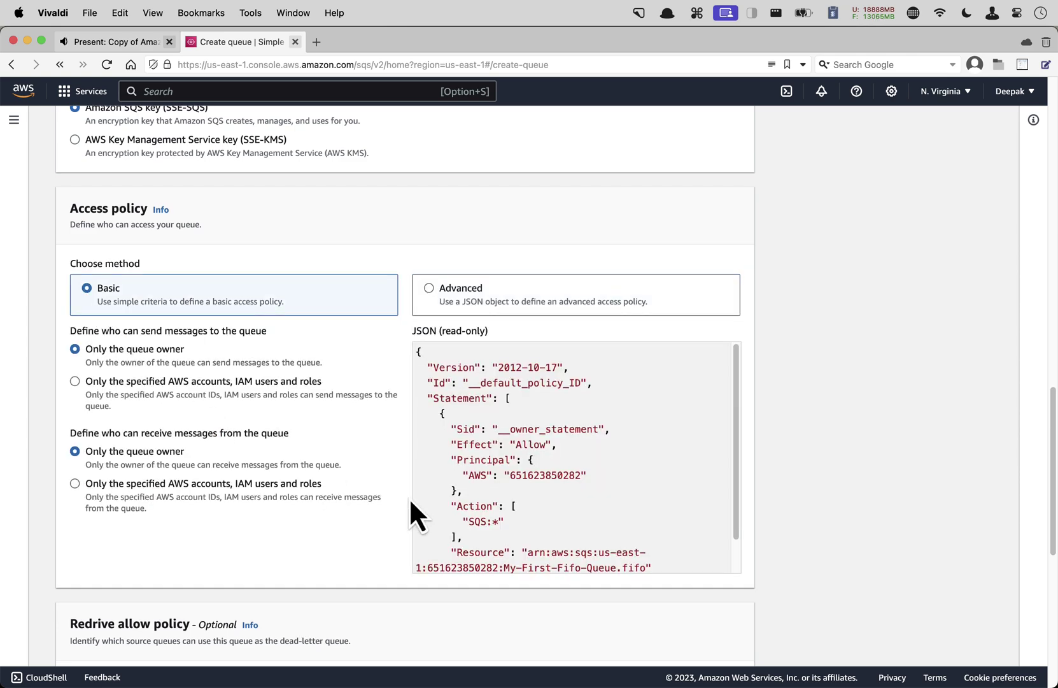
Enable the Redrive allow policy with the Allow all permission, outline its section in red, and clear the annotation.
scroll(408, 497, "down", 4)
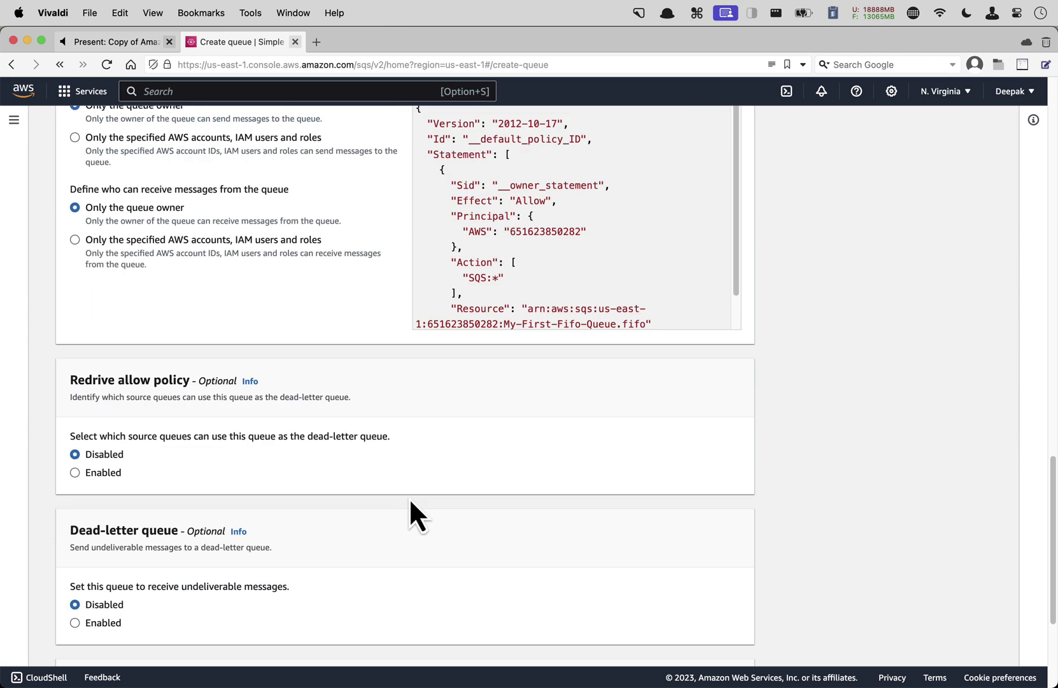
left_click(106, 473)
scroll(316, 527, "down", 3)
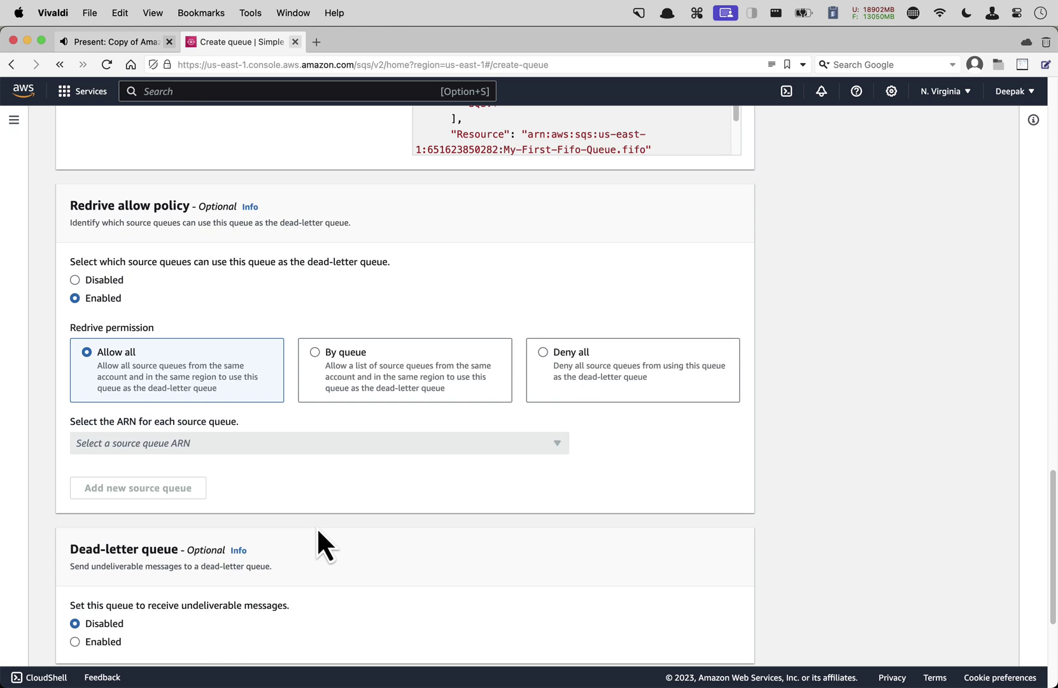
key("ctrl+shift+a")
mouse_move(49, 178)
left_mouse_down()
mouse_move(181, 316)
mouse_move(659, 501)
mouse_move(783, 510)
mouse_move(770, 523)
left_mouse_up()
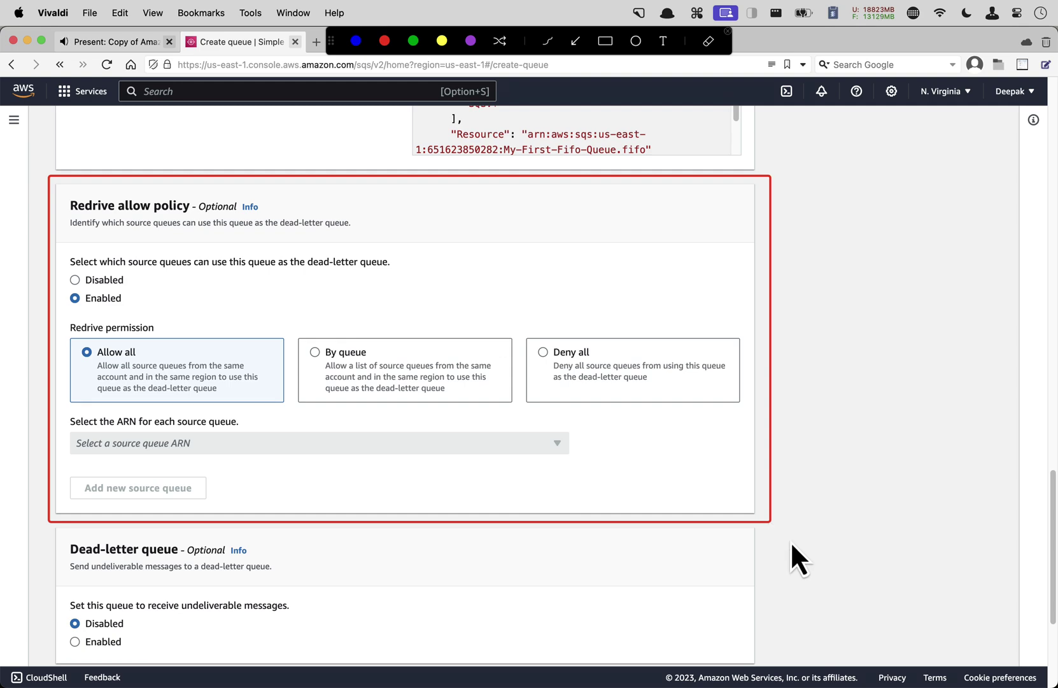
key("Escape")
Outline the Encryption section with its server-side encryption and key type options in red, and clear the annotation.
scroll(792, 543, "up", 20)
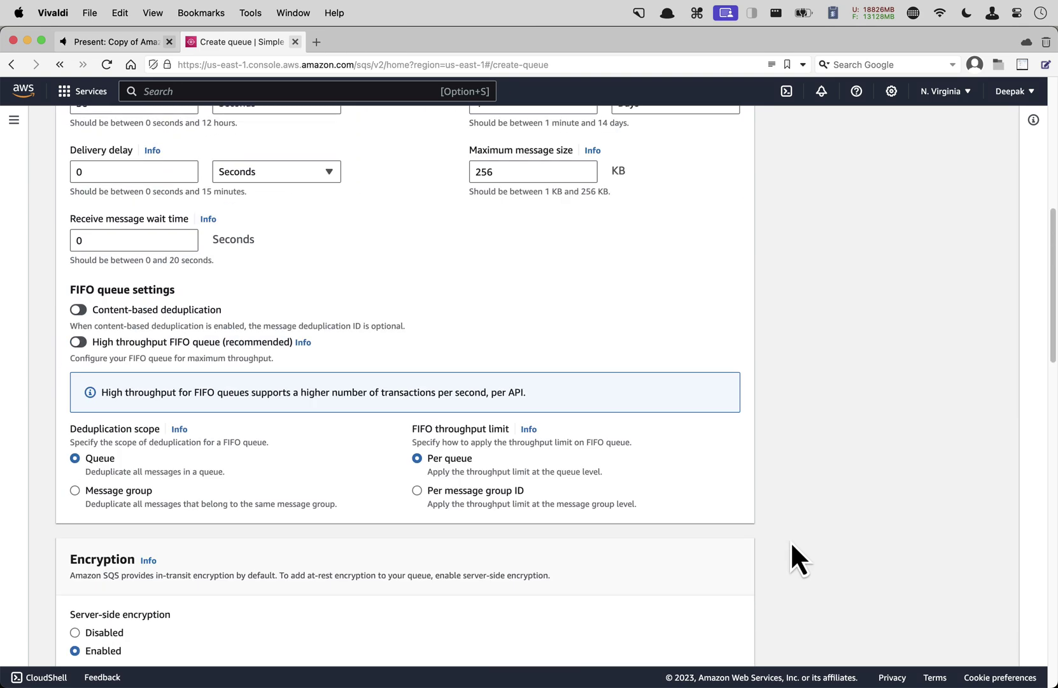
scroll(791, 544, "up", 10)
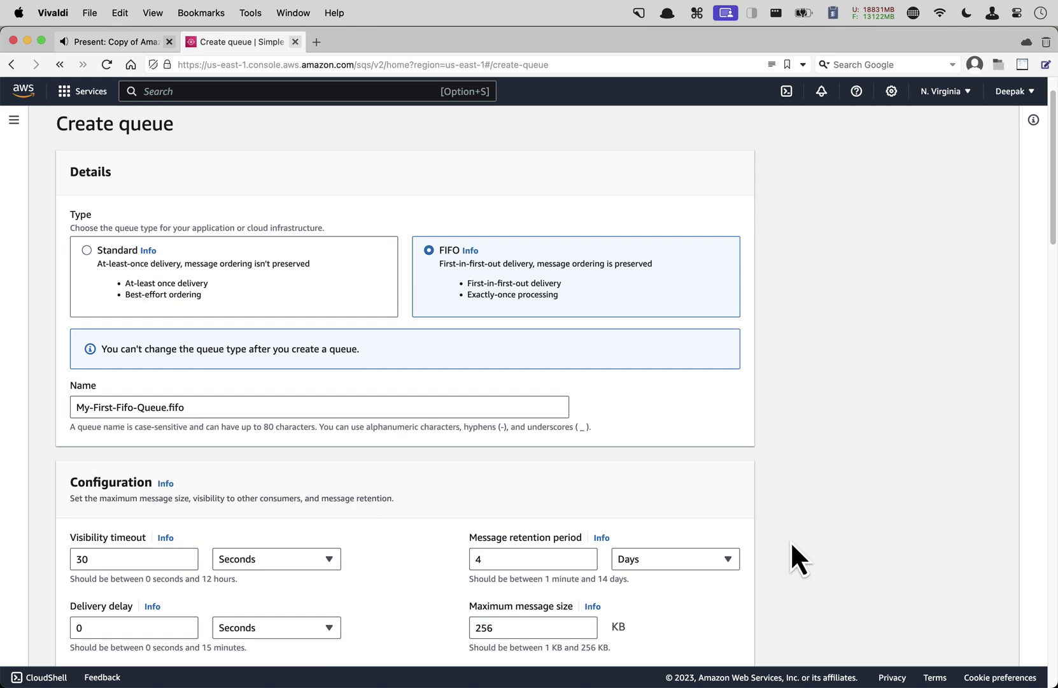
scroll(792, 543, "down", 12)
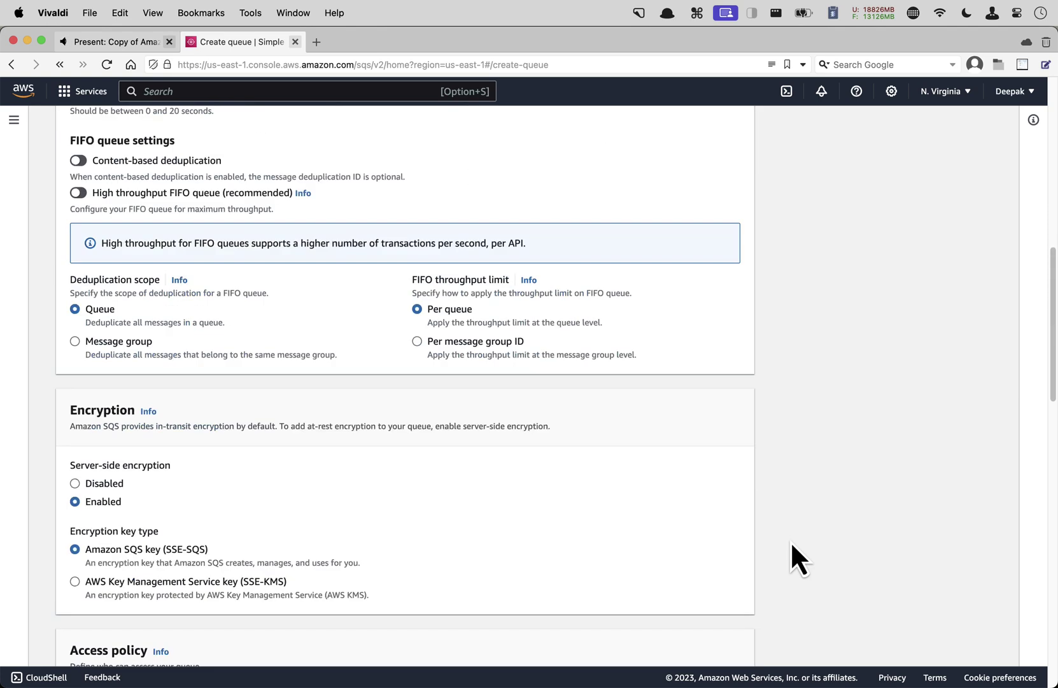
key("ctrl+a")
key("Escape")
key("ctrl+a")
mouse_move(49, 380)
left_mouse_down()
mouse_move(363, 597)
mouse_move(476, 615)
mouse_move(599, 606)
left_mouse_up()
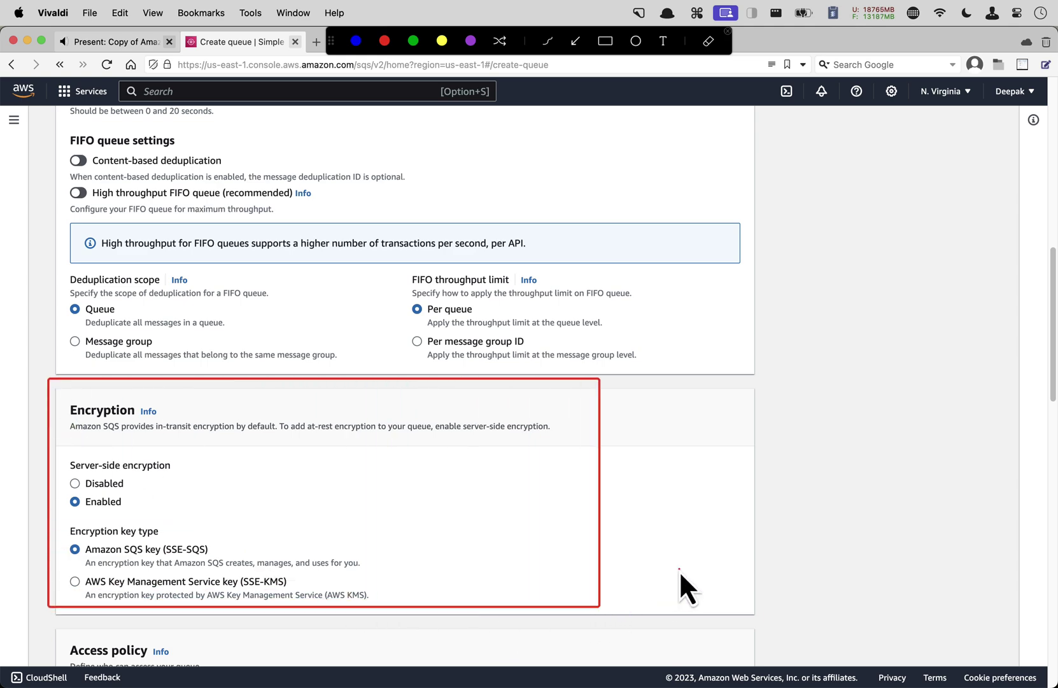
key("Escape")
Outline the Dead-letter queue and Tags sections in red, and clear the annotations.
scroll(679, 573, "down", 15)
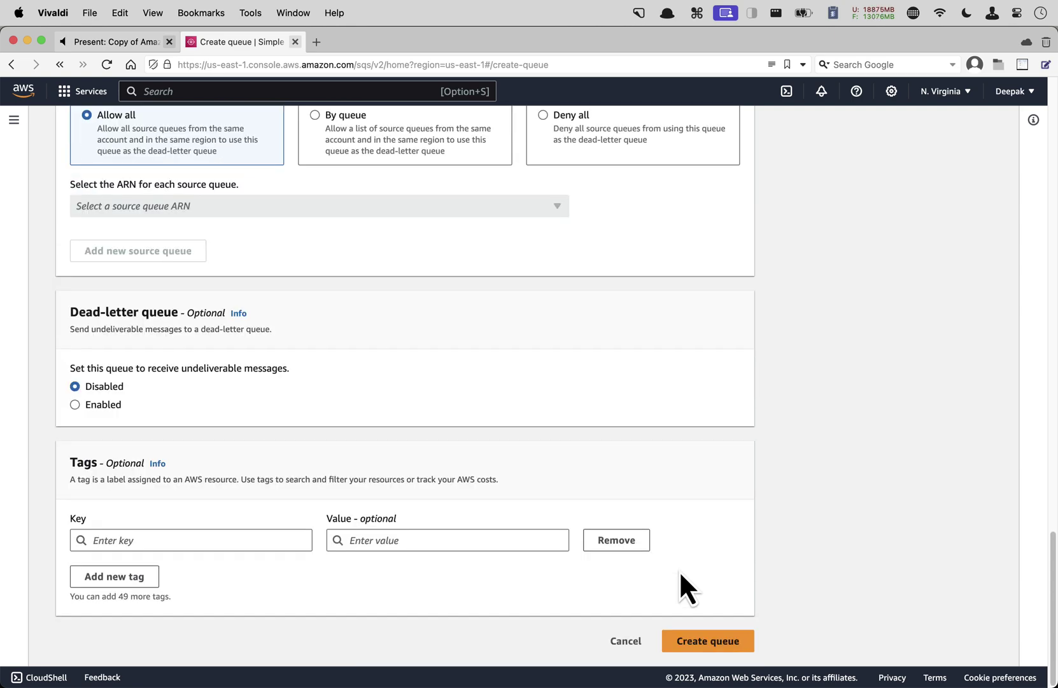
key("super+shift+a")
mouse_move(44, 288)
left_mouse_down()
mouse_move(332, 428)
mouse_move(442, 425)
left_mouse_up()
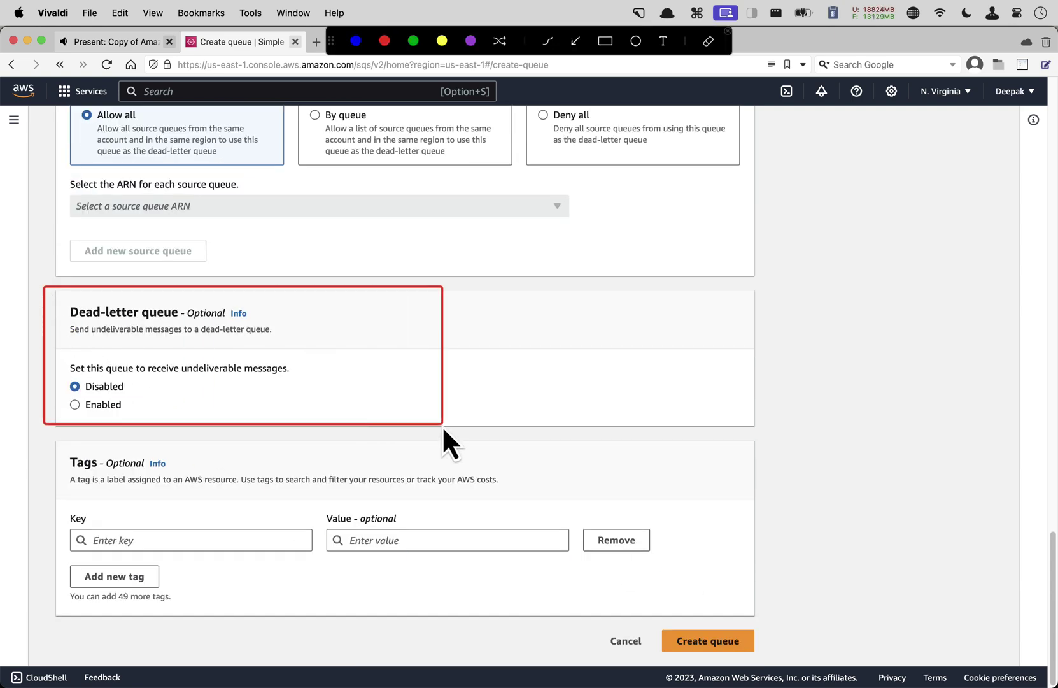
mouse_move(50, 438)
left_mouse_down()
mouse_move(351, 647)
mouse_move(691, 604)
left_mouse_up()
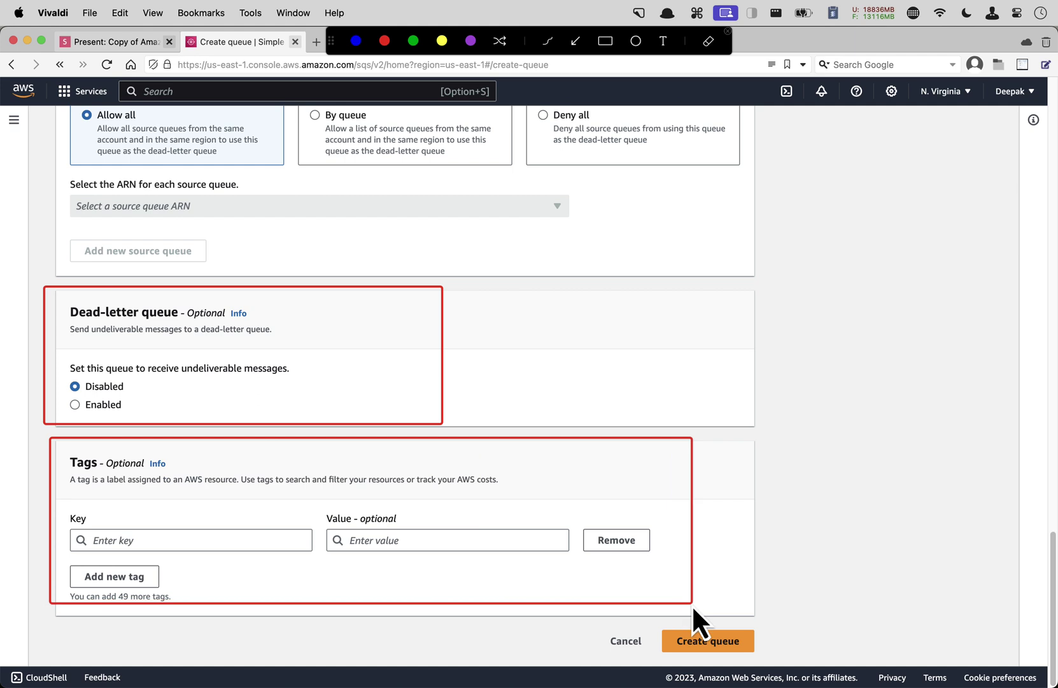
key("Escape")
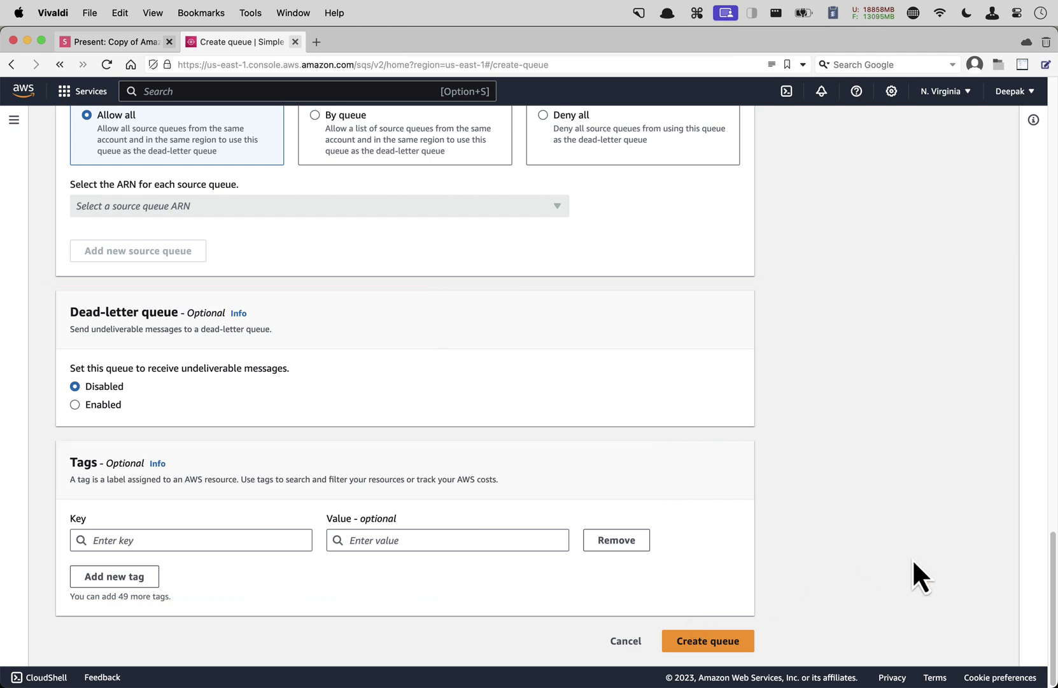
Create the FIFO queue and copy the text "My-First-Fifo-Queue.fifo Message" from the Send a message slide.
left_click(699, 642)
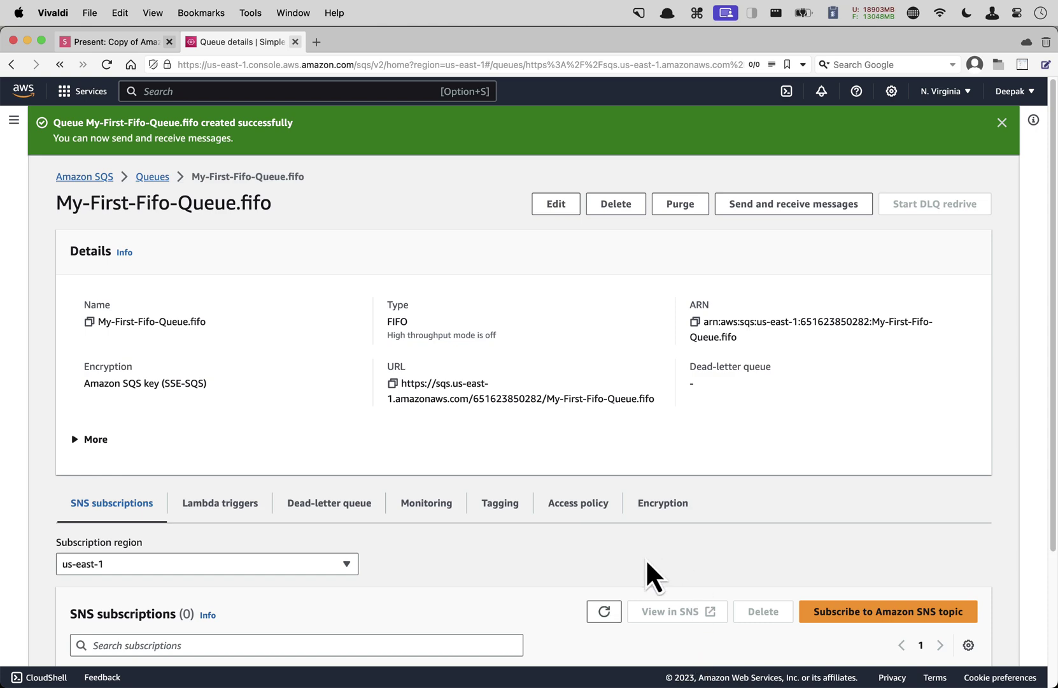
left_click(105, 42)
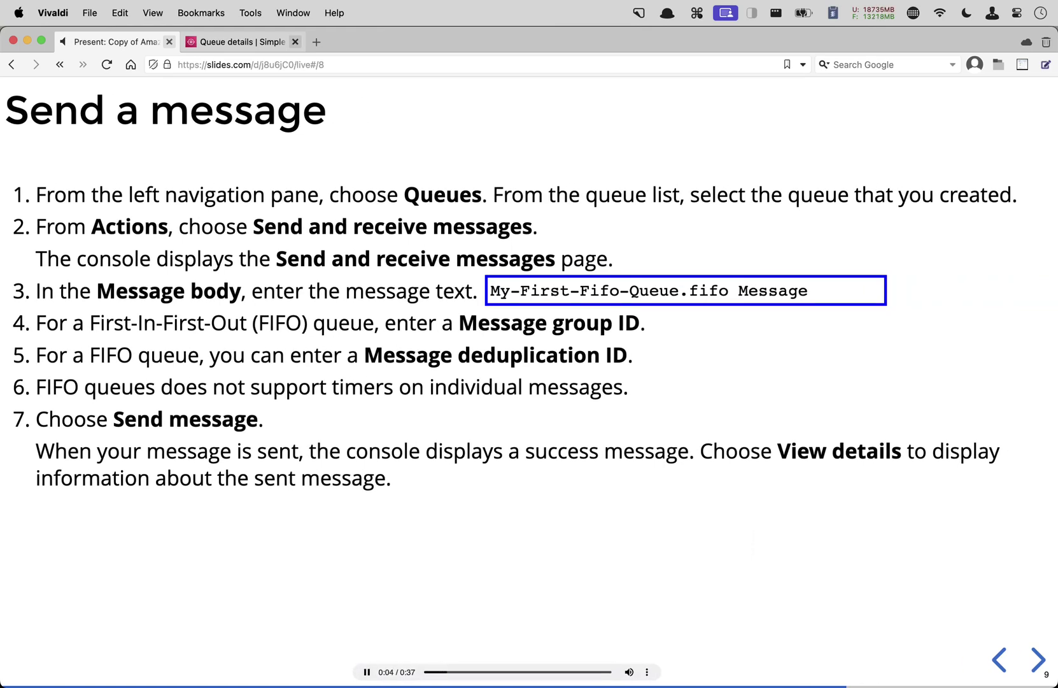
mouse_move(866, 295)
left_click(871, 288)
Highlight the note about timers on individual messages and the Send message instruction on the slide.
left_click_drag(199, 388, 622, 387)
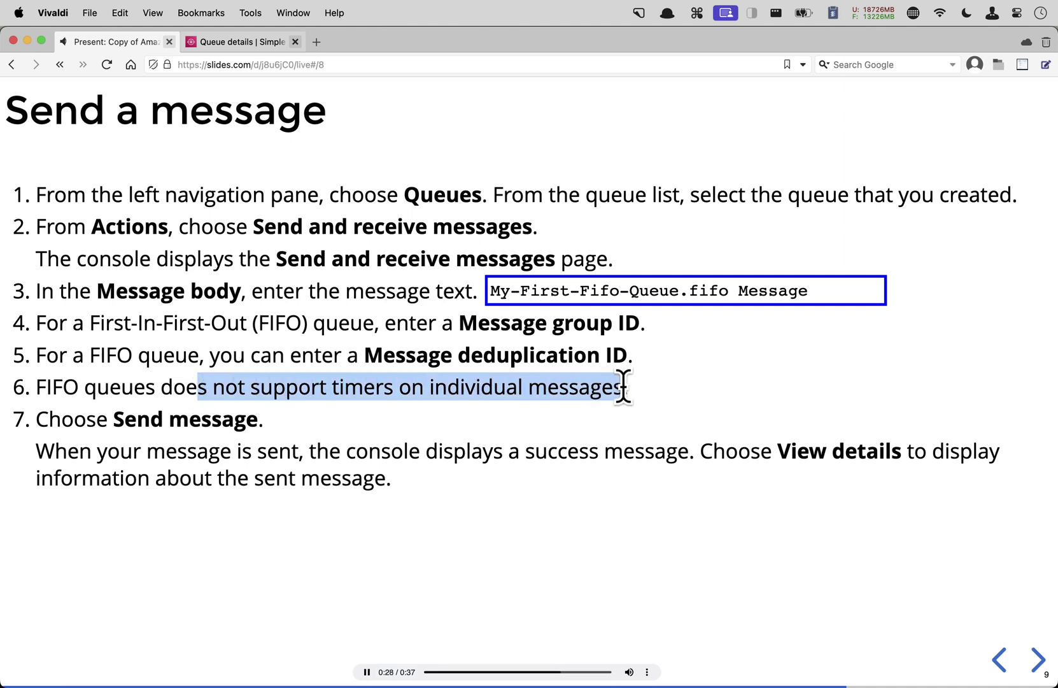
left_click_drag(74, 419, 233, 422)
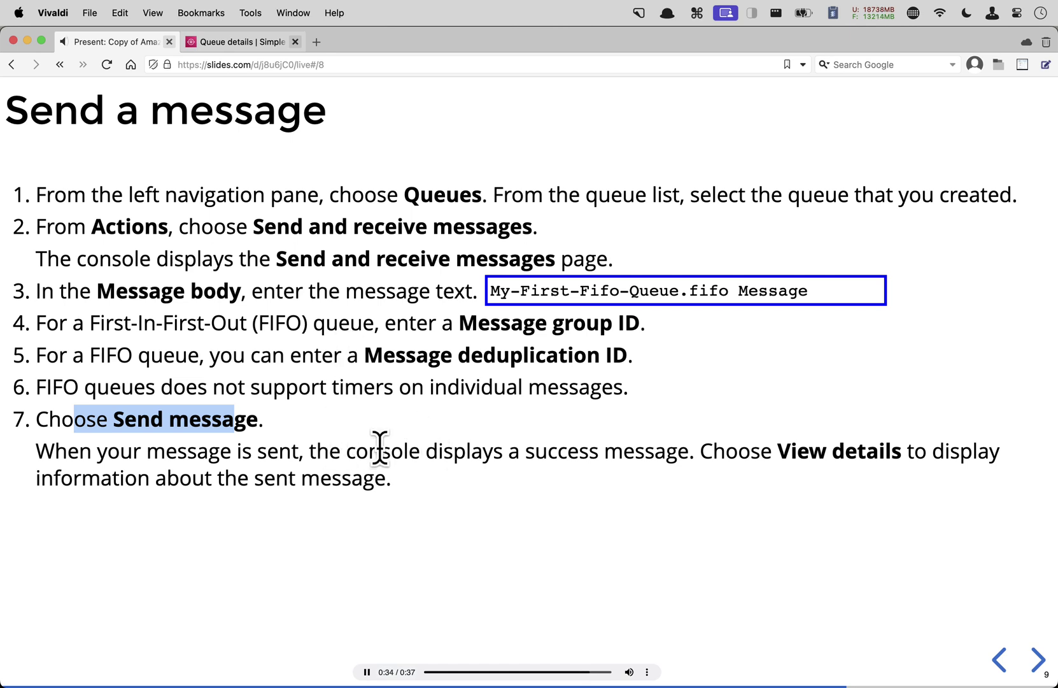
Open Send and receive messages for the new queue in the SQS console and paste "My-First-Fifo-Queue.fifo Message" as the message body.
mouse_move(243, 49)
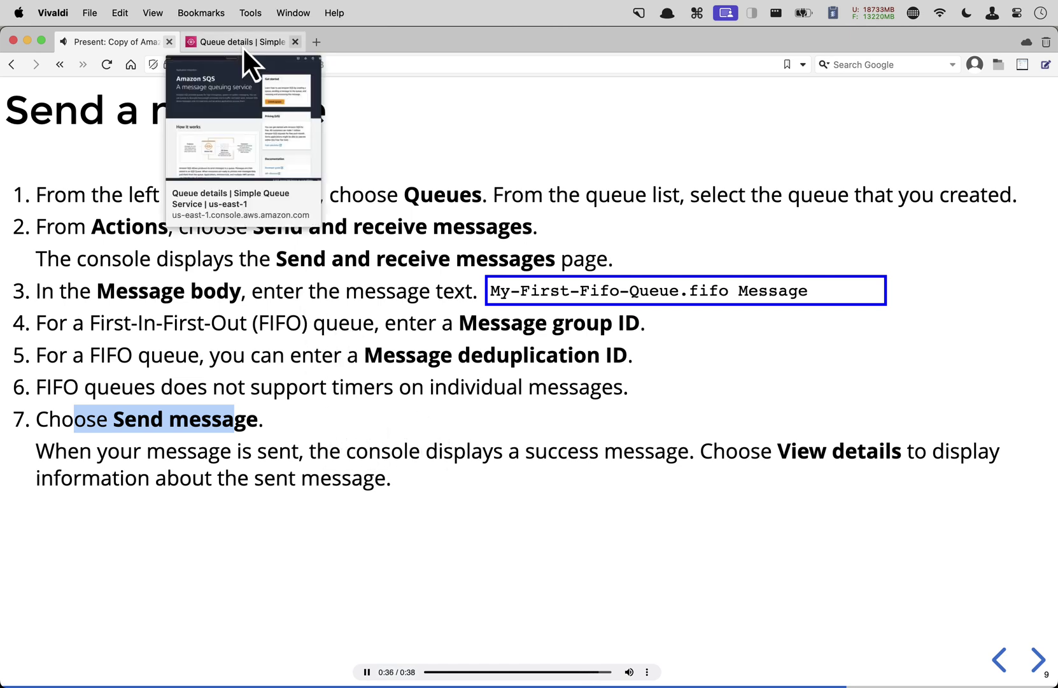
left_click(244, 46)
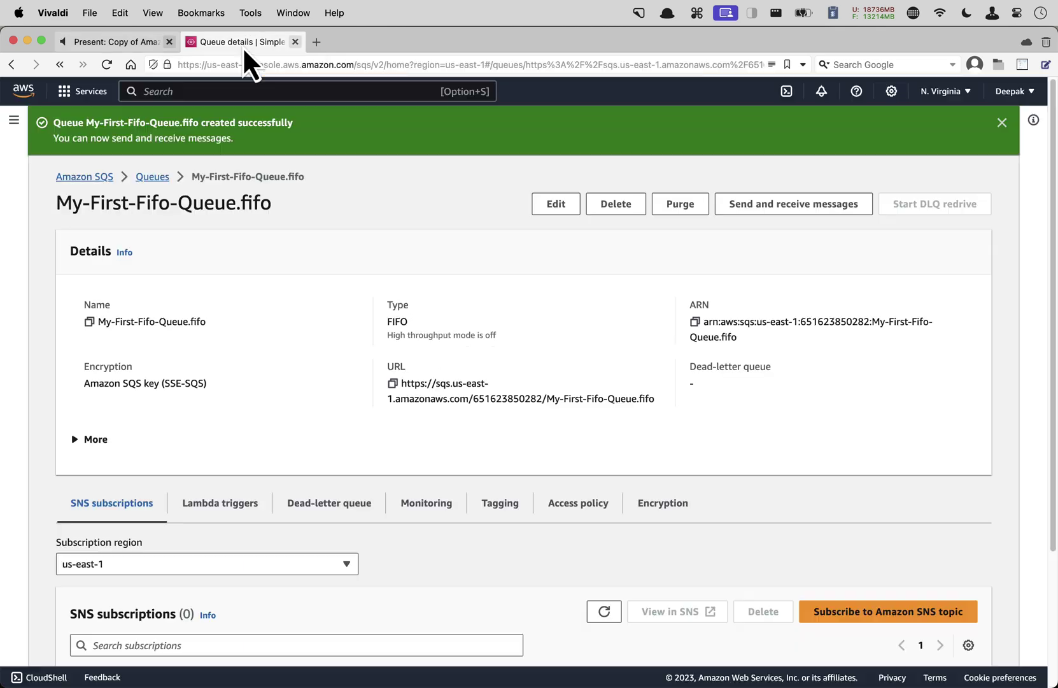
left_click(790, 205)
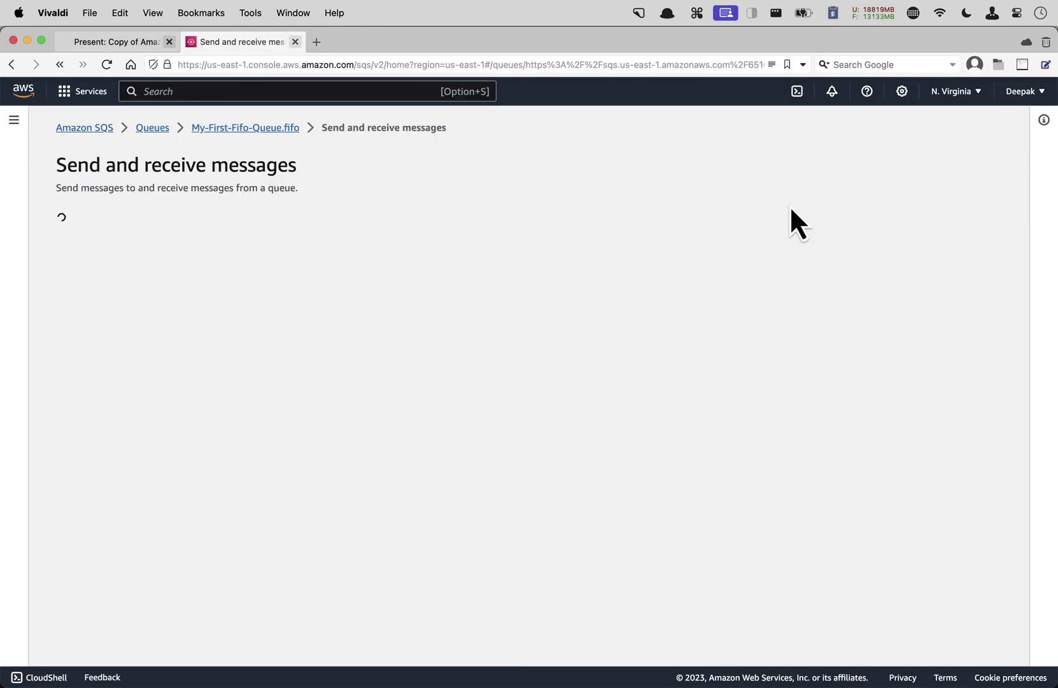
left_click(257, 331)
right_click(257, 331)
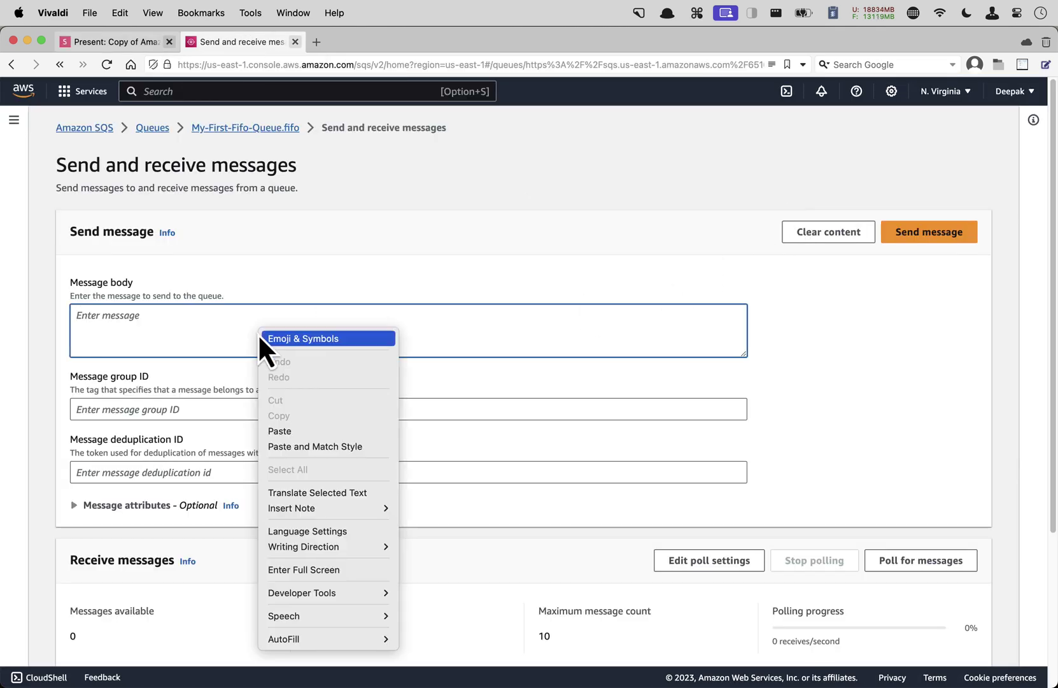
left_click(314, 430)
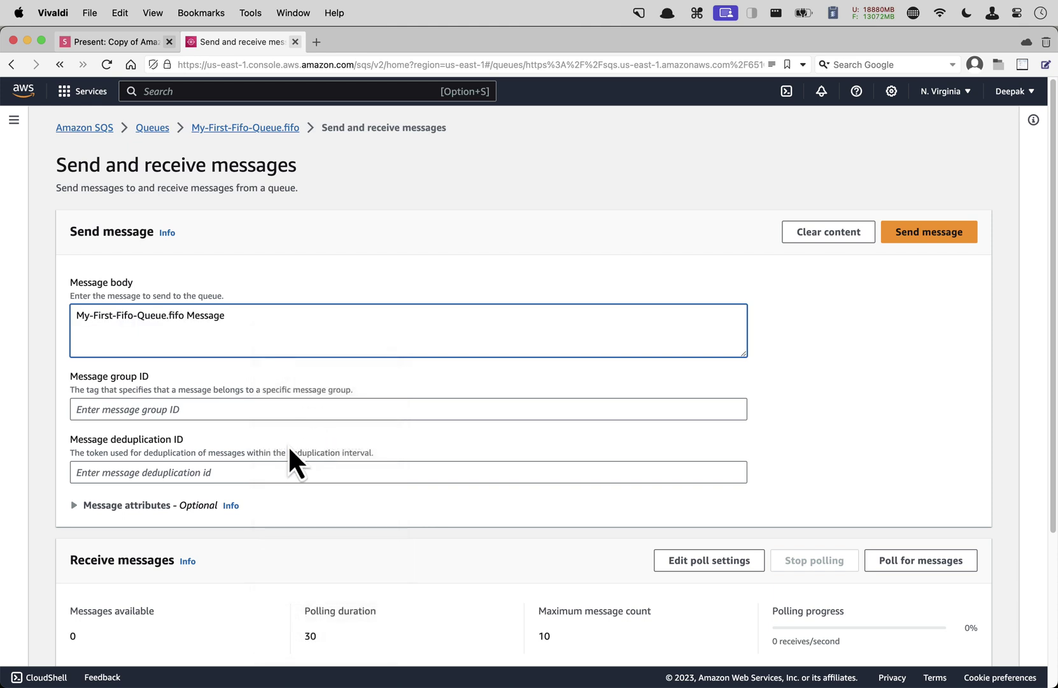
Set both the message group ID and the message deduplication ID to 1.
left_click(189, 411)
type("1")
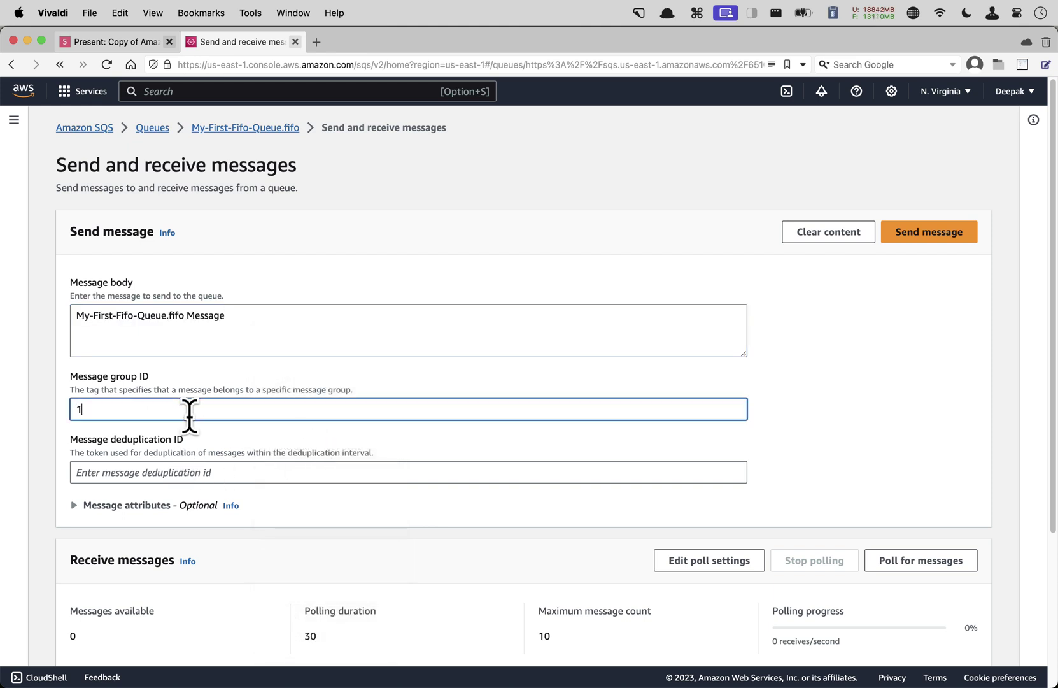
left_click(191, 478)
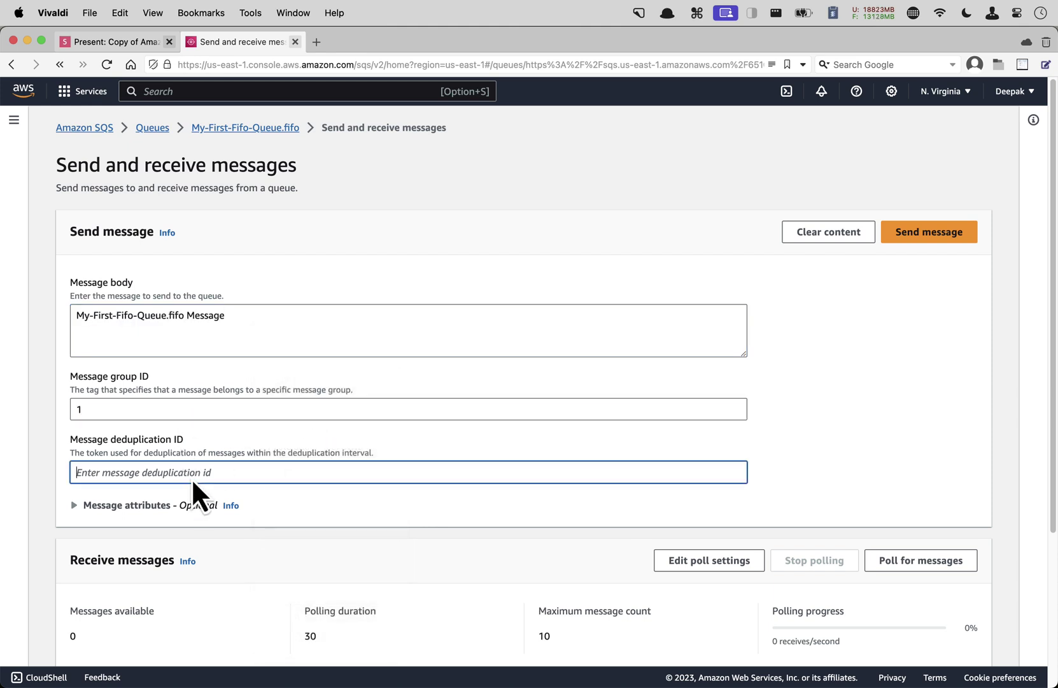
type("1")
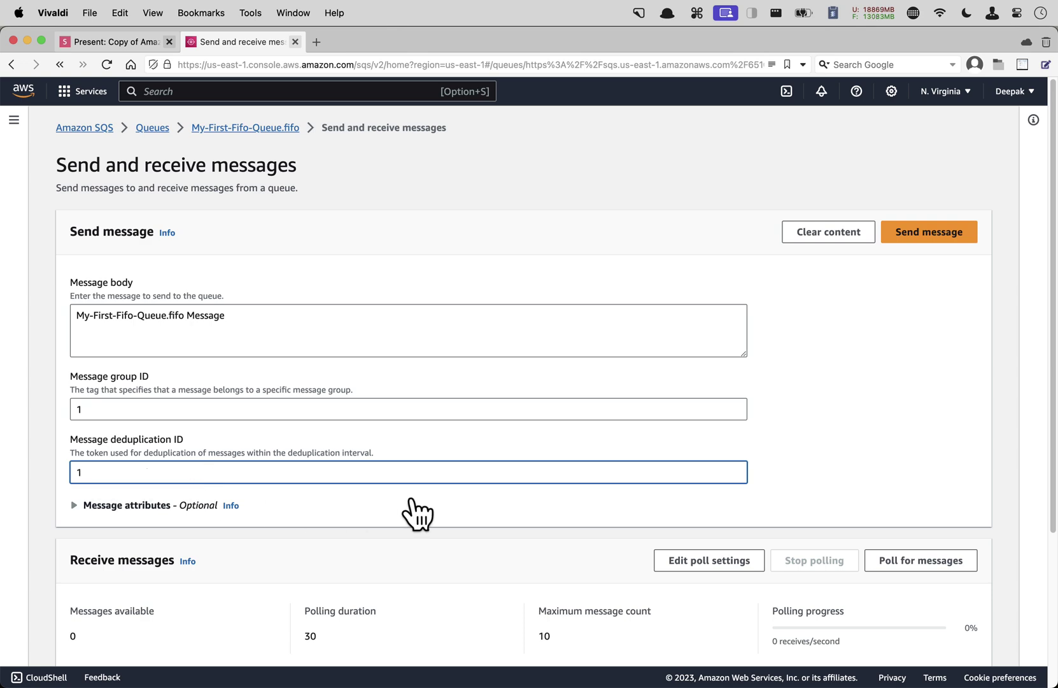
Outline the send controls in red, clear the annotation, and send the prepared message to My-First-Fifo-Queue.fifo.
scroll(417, 513, "down", 5)
scroll(417, 512, "up", 5)
key("ctrl+super+a")
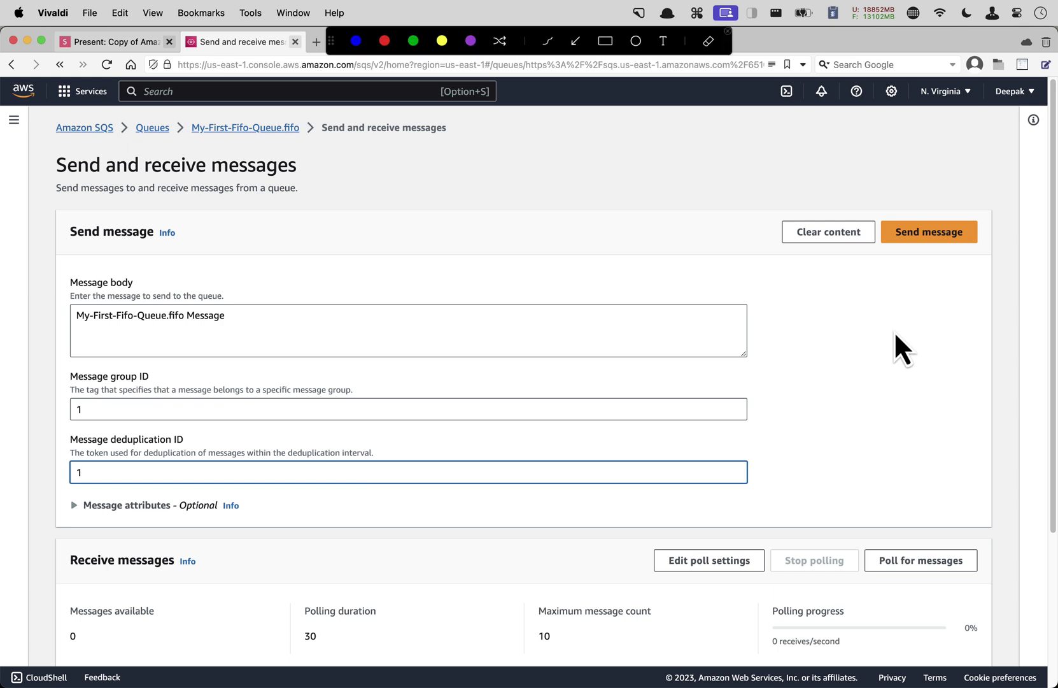
left_click_drag(748, 186, 1000, 244)
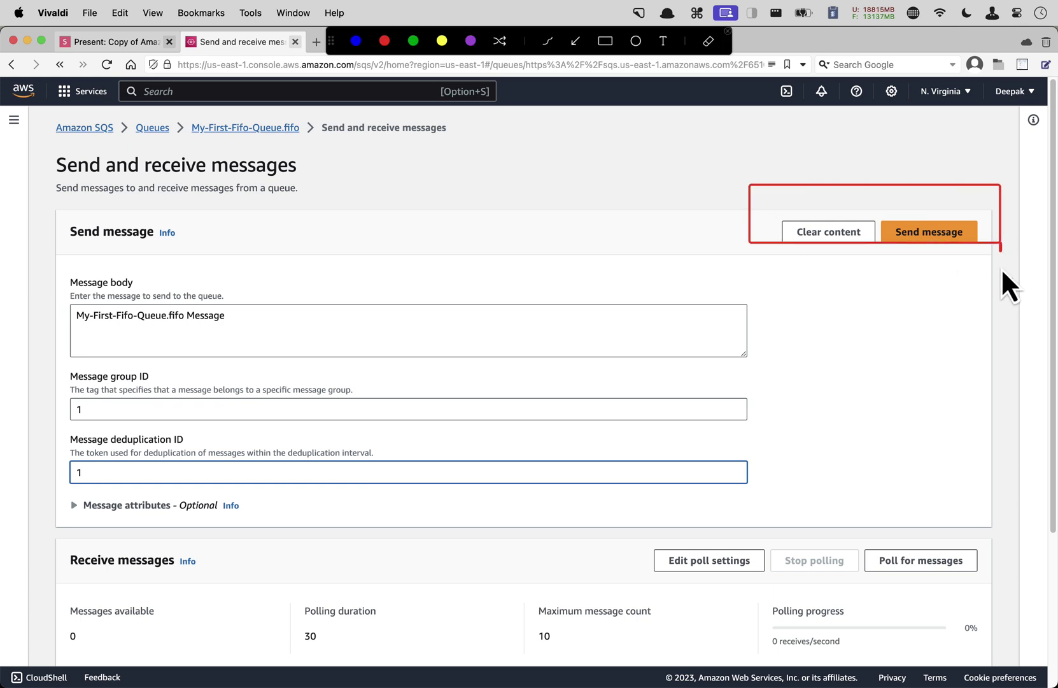
key("Escape")
left_click(937, 233)
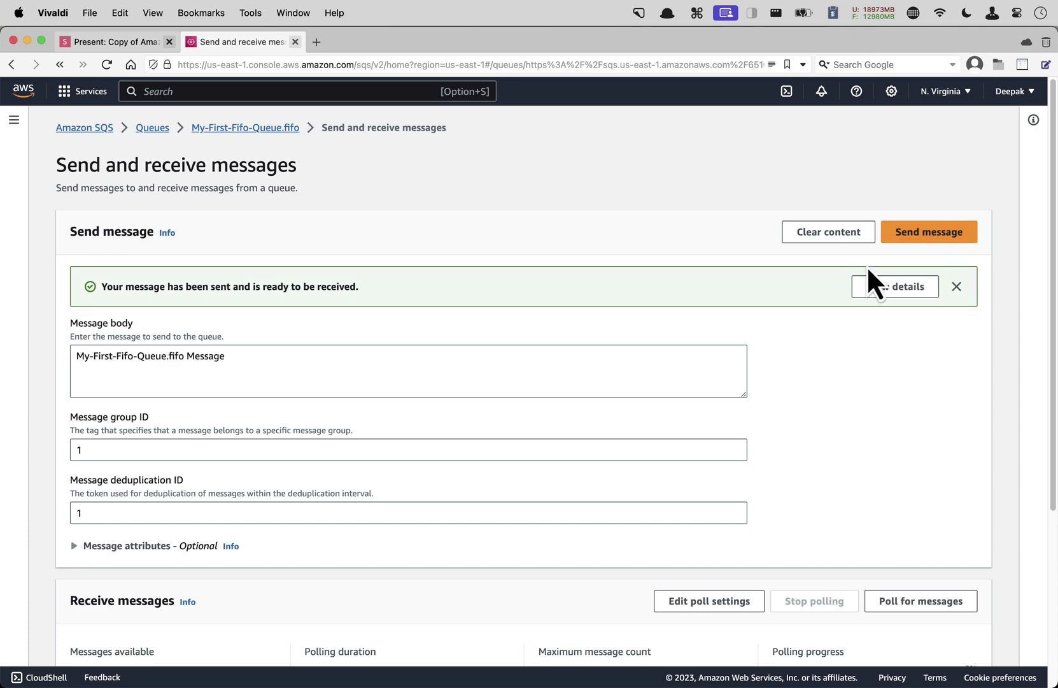
View the sent message's details, frame them with a red rectangle, and close the details.
left_click(886, 287)
key("ctrl+alt+a")
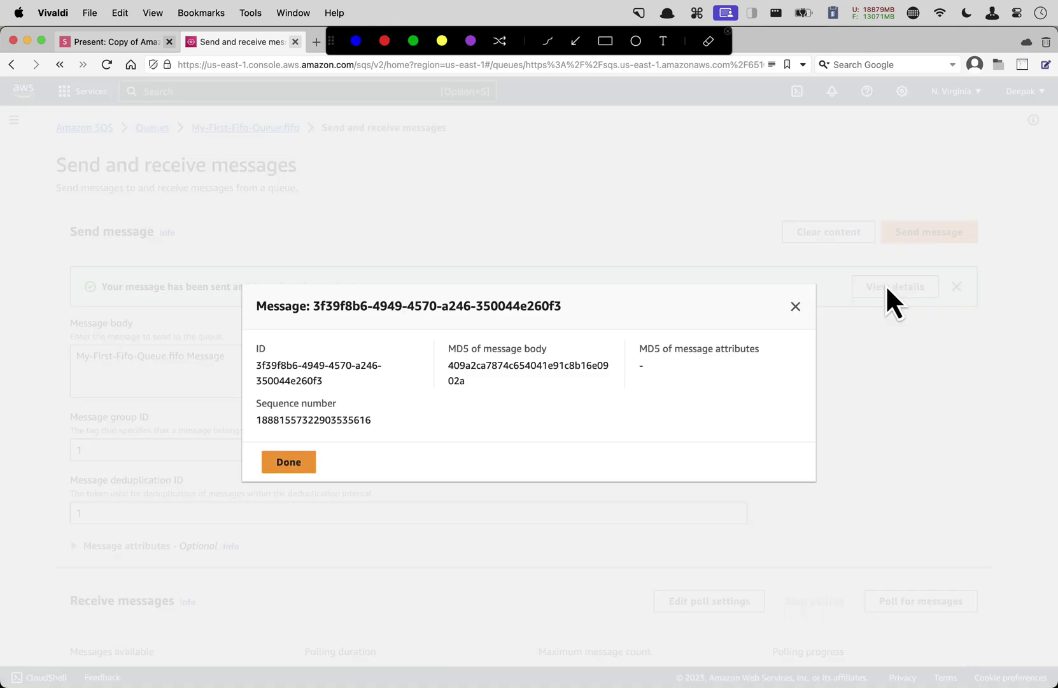
mouse_move(217, 268)
left_mouse_down()
mouse_move(236, 288)
mouse_move(801, 514)
mouse_move(841, 506)
left_mouse_up()
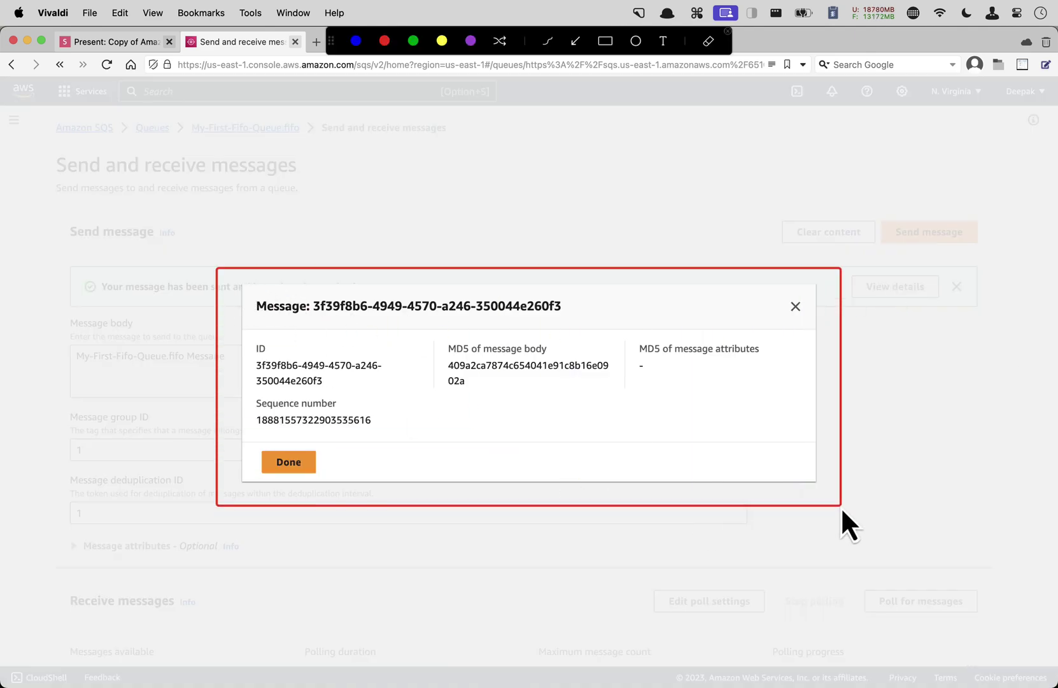
key("ctrl+alt+a")
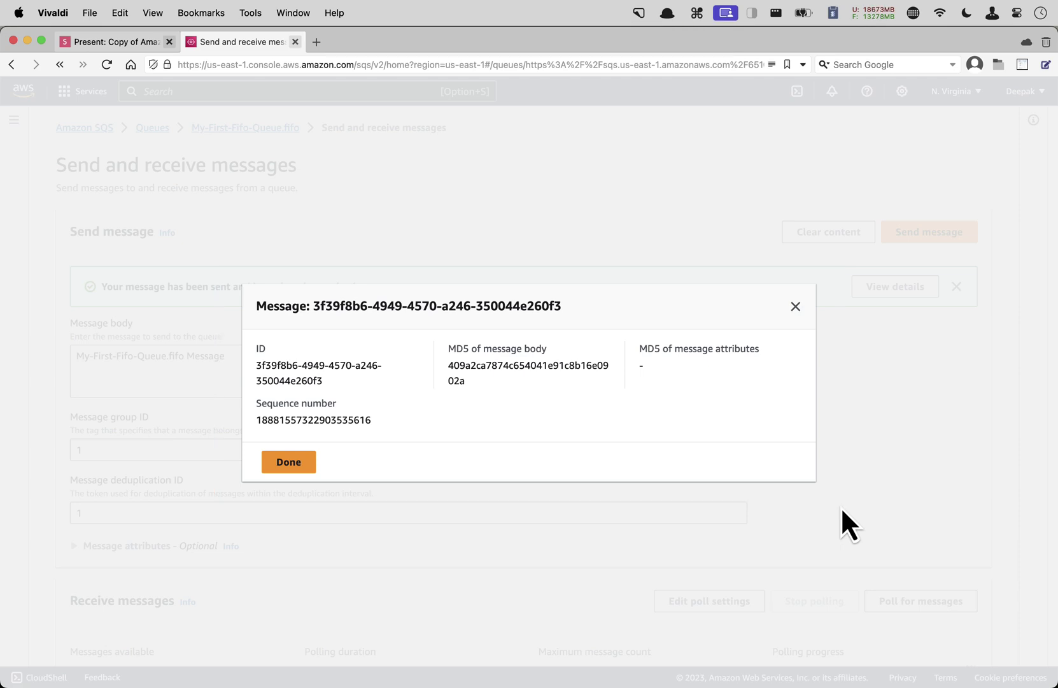
left_click(289, 462)
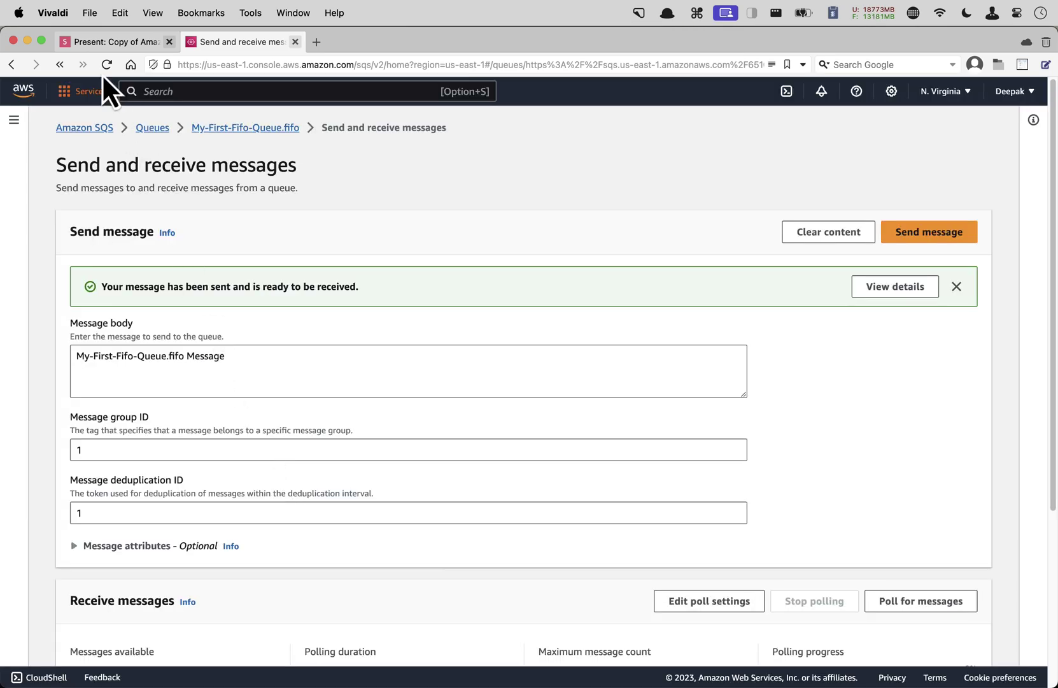
Show the Receive a message slide in the presentation and return to the SQS console.
left_click(100, 41)
scroll(433, 356, "up", 3)
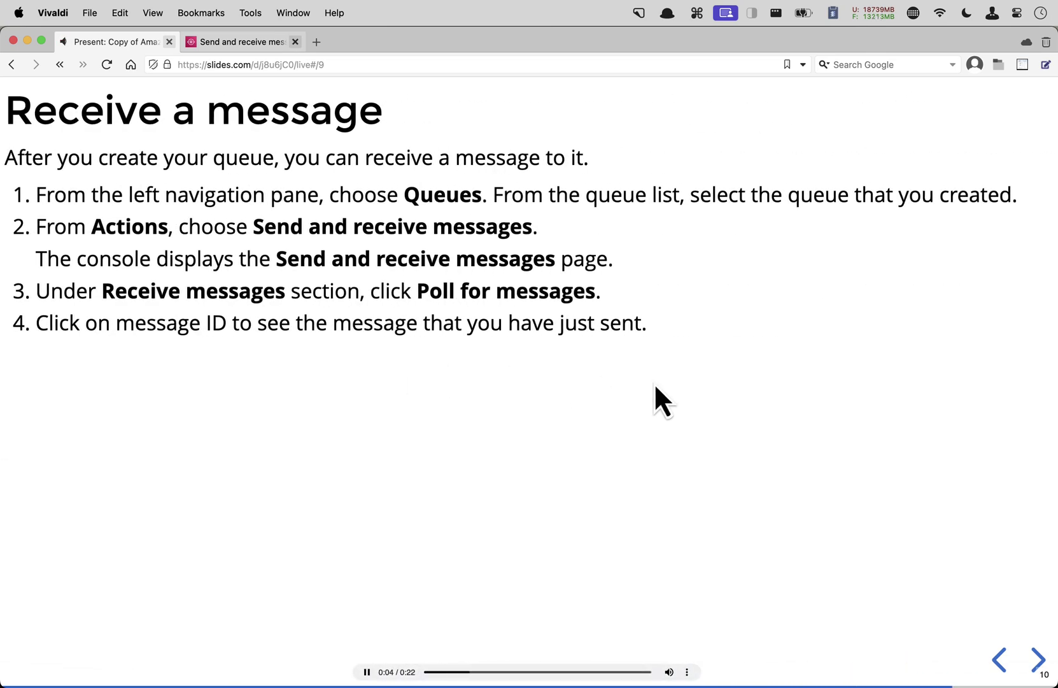
left_click(250, 39)
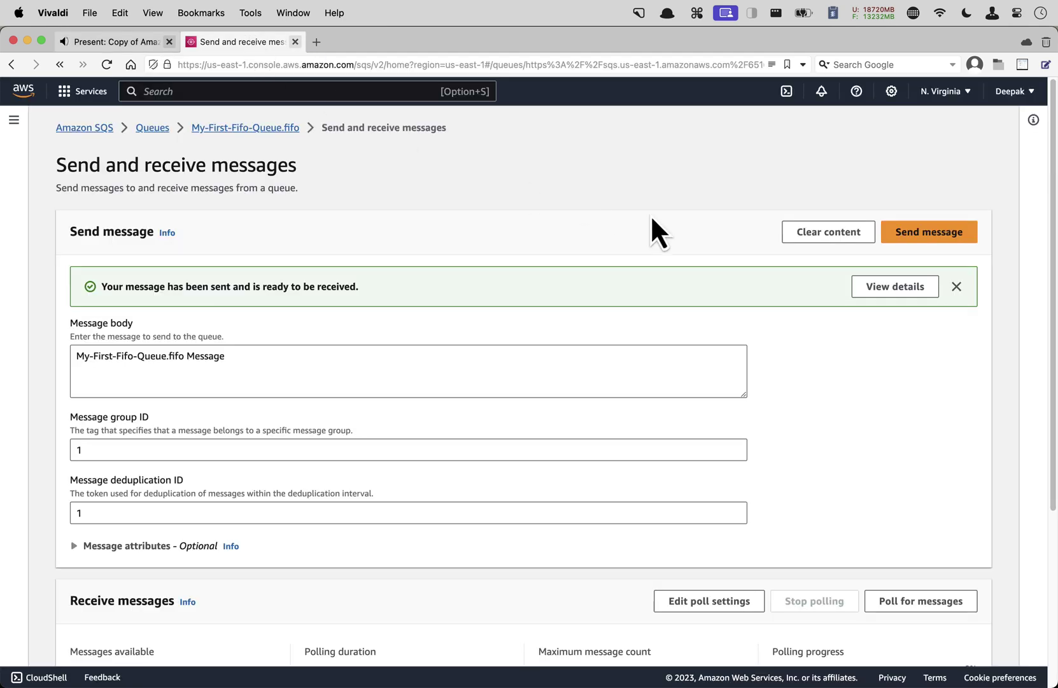
Outline the Receive messages heading and the polling control in red, and poll My-First-Fifo-Queue.fifo for messages.
scroll(841, 373, "down", 5)
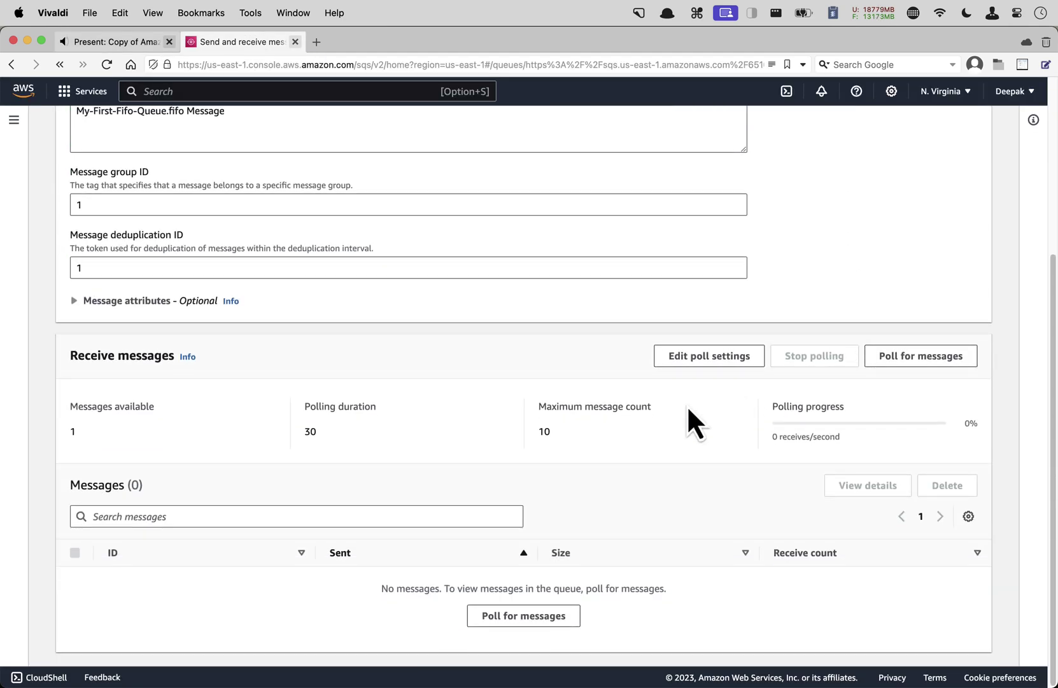
key("ctrl+alt+a")
left_click_drag(50, 328, 241, 383)
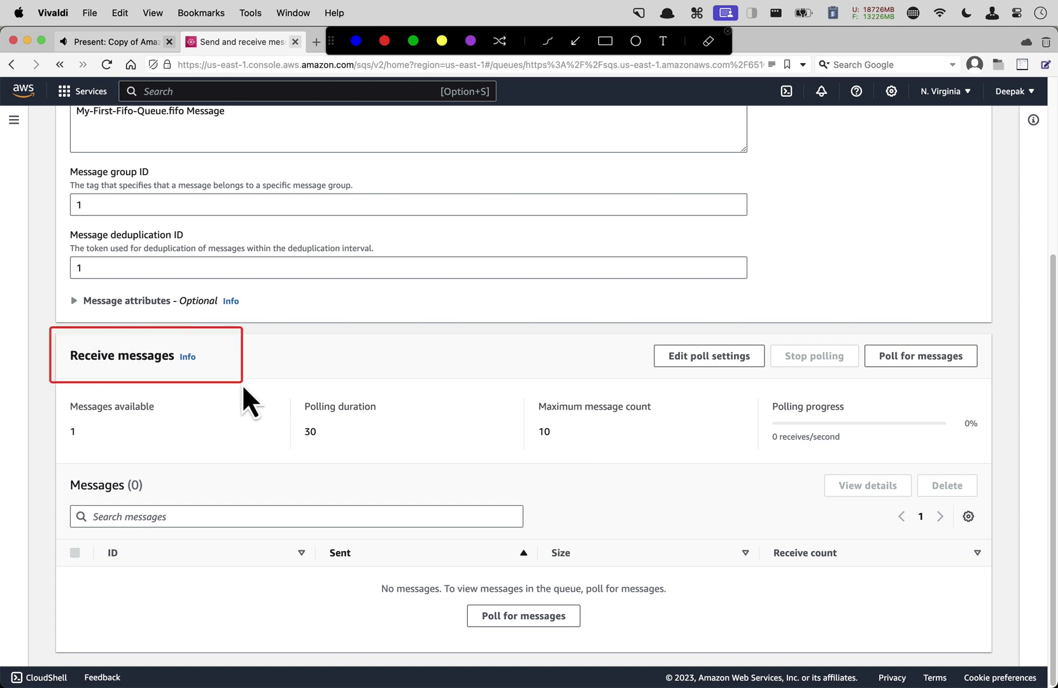
mouse_move(856, 325)
left_mouse_down()
mouse_move(988, 389)
mouse_move(1003, 386)
left_mouse_up()
key("Escape")
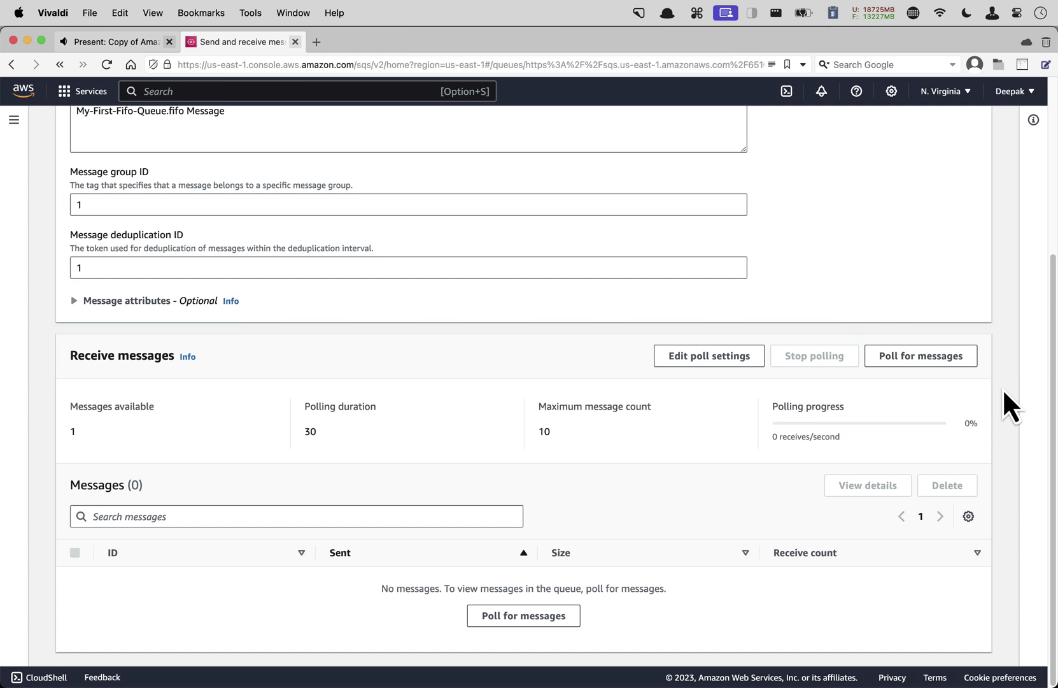
left_click(924, 370)
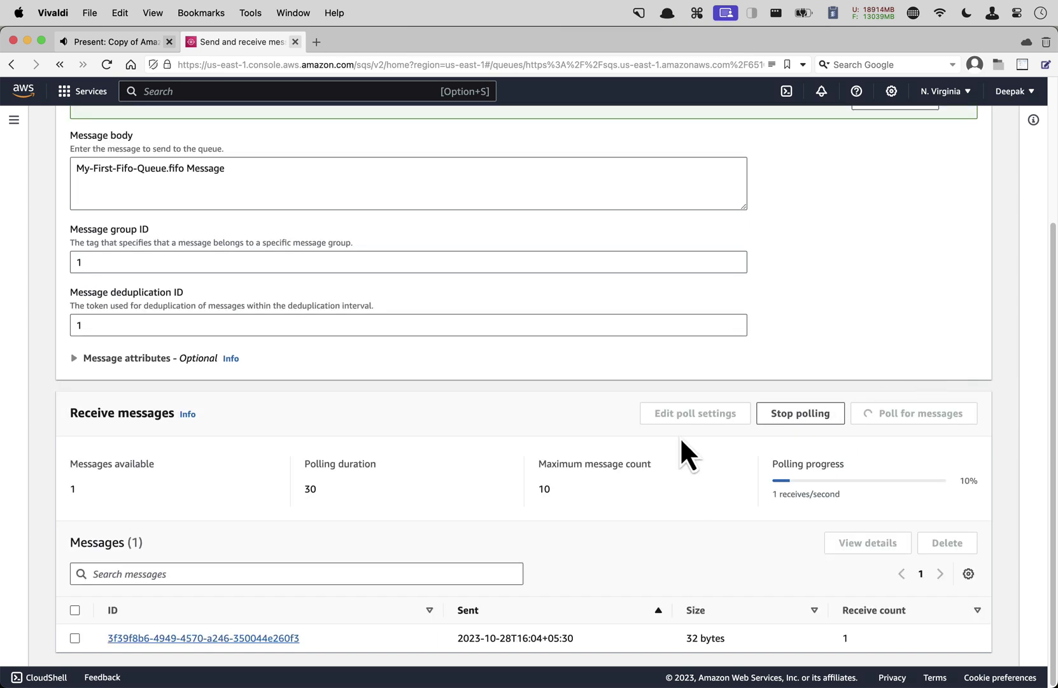
View the received message's body, frame it with a red rectangle, and close the message.
left_click(224, 638)
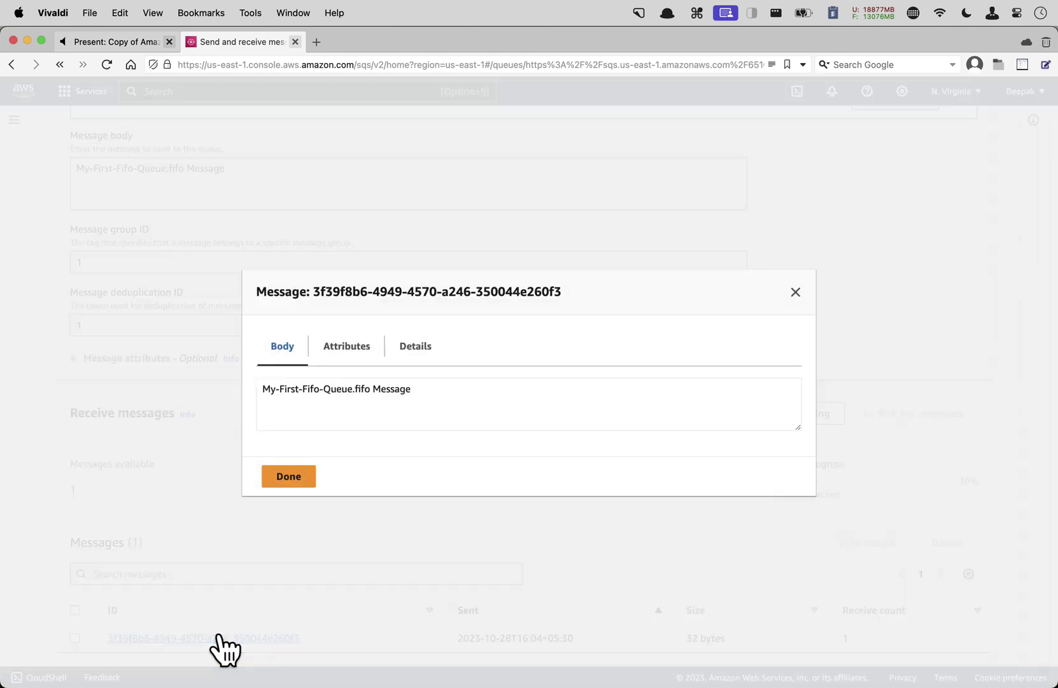
key("alt+shift+a")
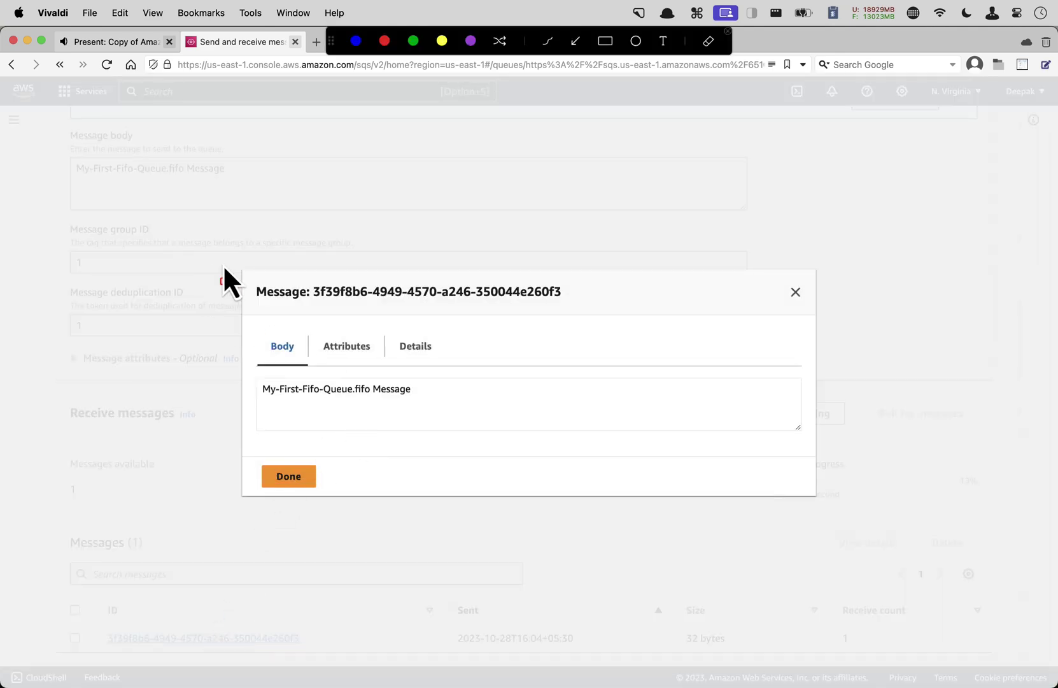
mouse_move(226, 262)
left_mouse_down()
mouse_move(476, 386)
mouse_move(825, 503)
left_mouse_up()
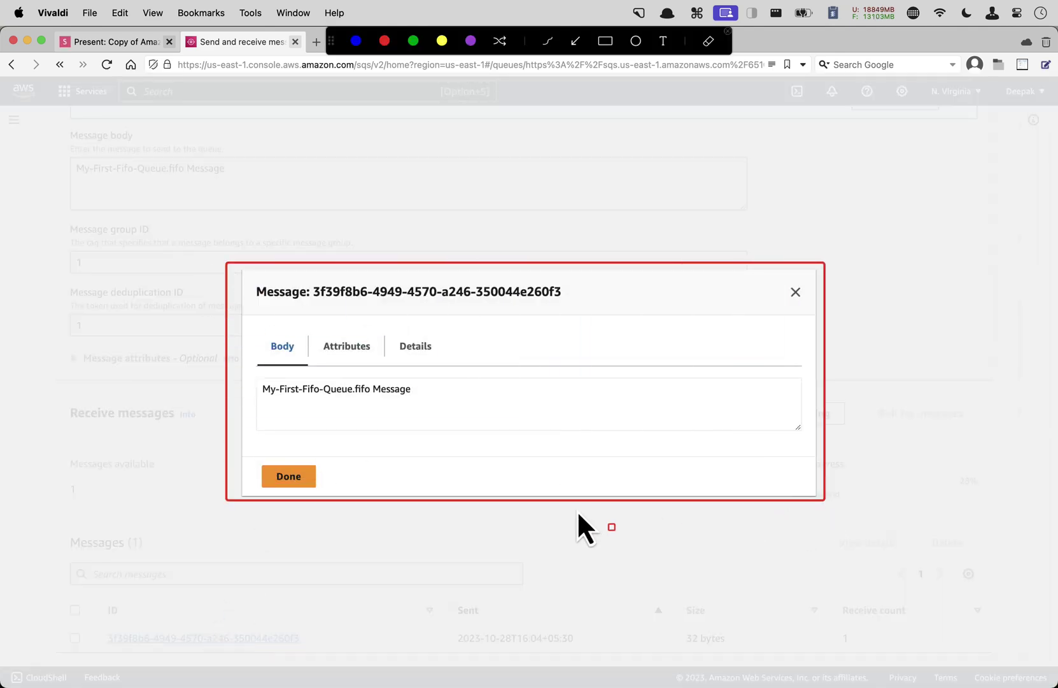
key("alt+shift+a")
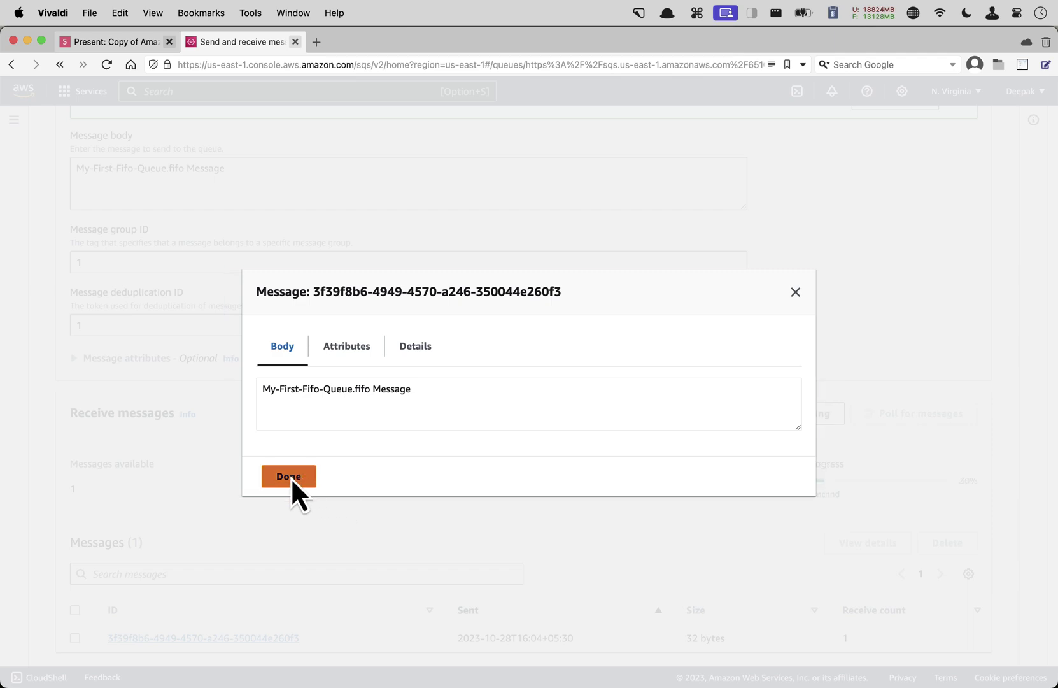
left_click(291, 476)
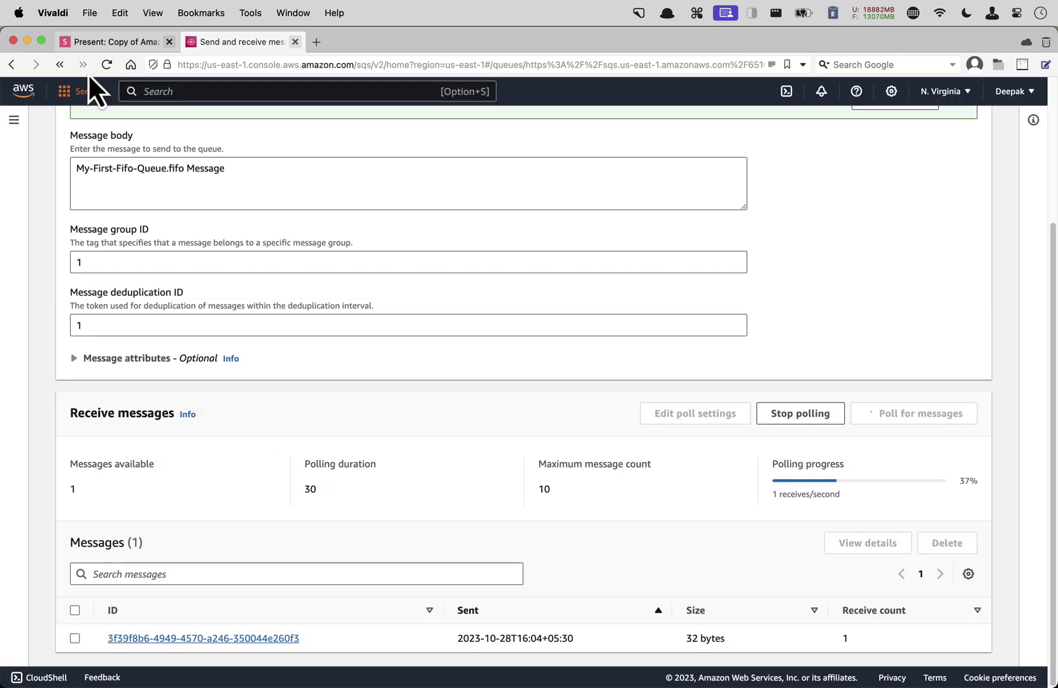
Check the Receive a message slide again, and open and refresh the list of SQS queues.
left_click(96, 42)
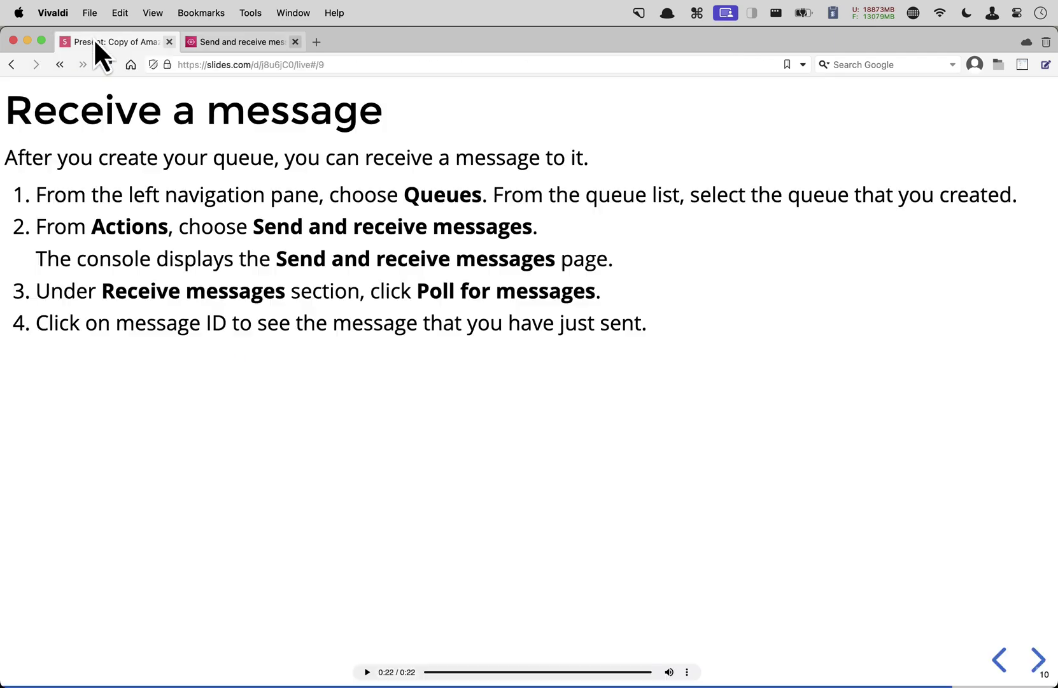
left_click(238, 46)
scroll(803, 470, "up", 5)
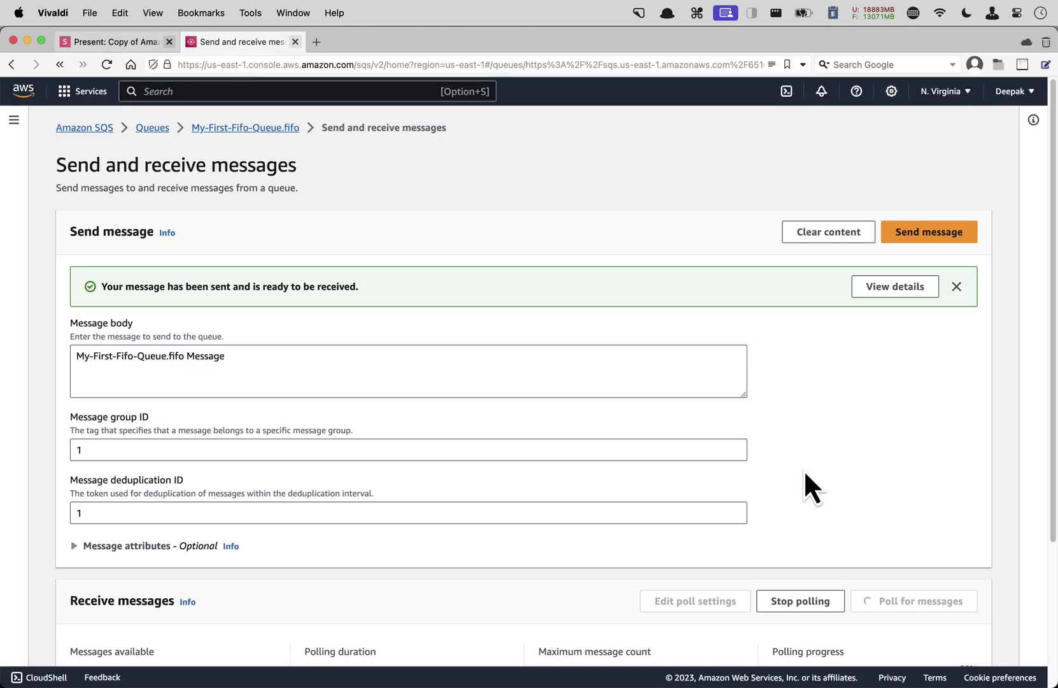
left_click(156, 128)
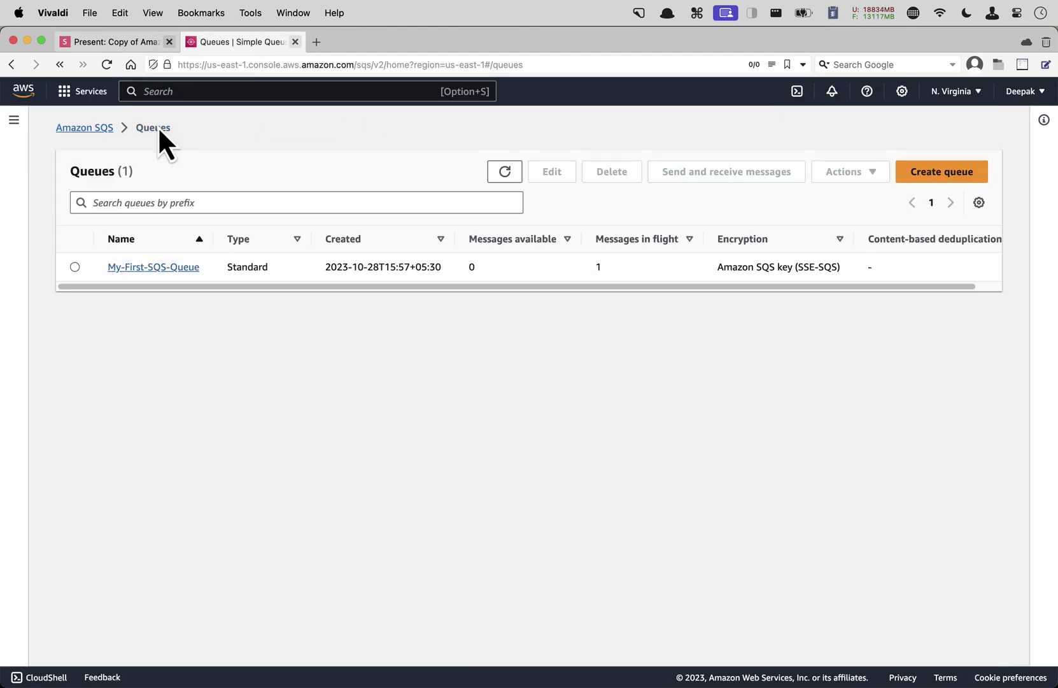
left_click(509, 172)
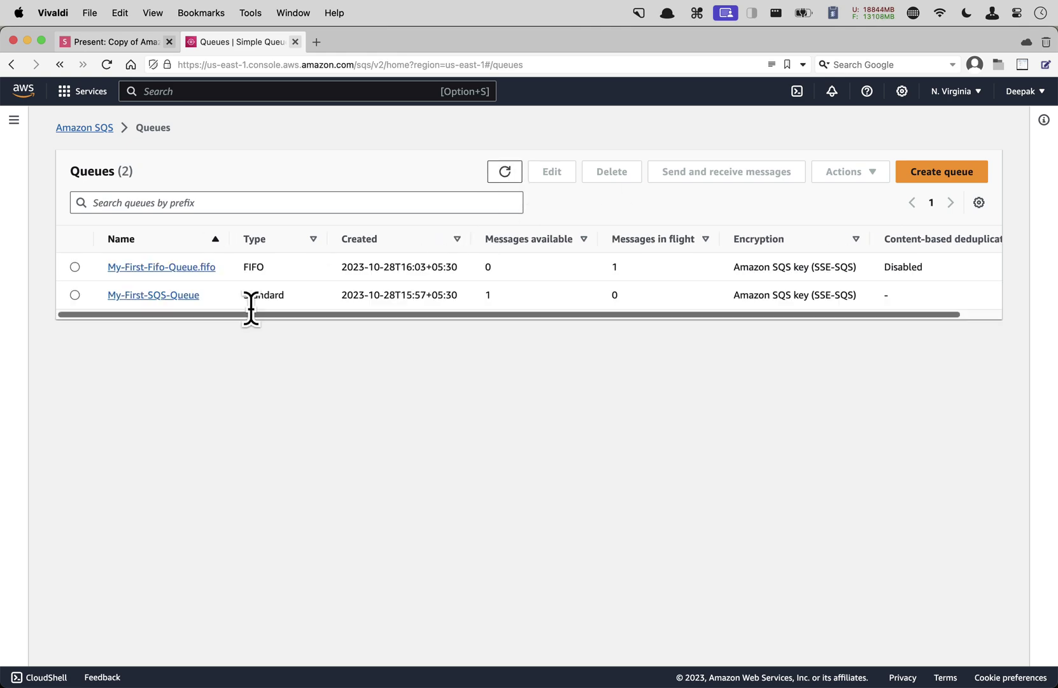
Delete the standard queue My-First-SQS-Queue, entering "confirm" to agree to the permanent deletion.
left_click(74, 295)
left_click(598, 178)
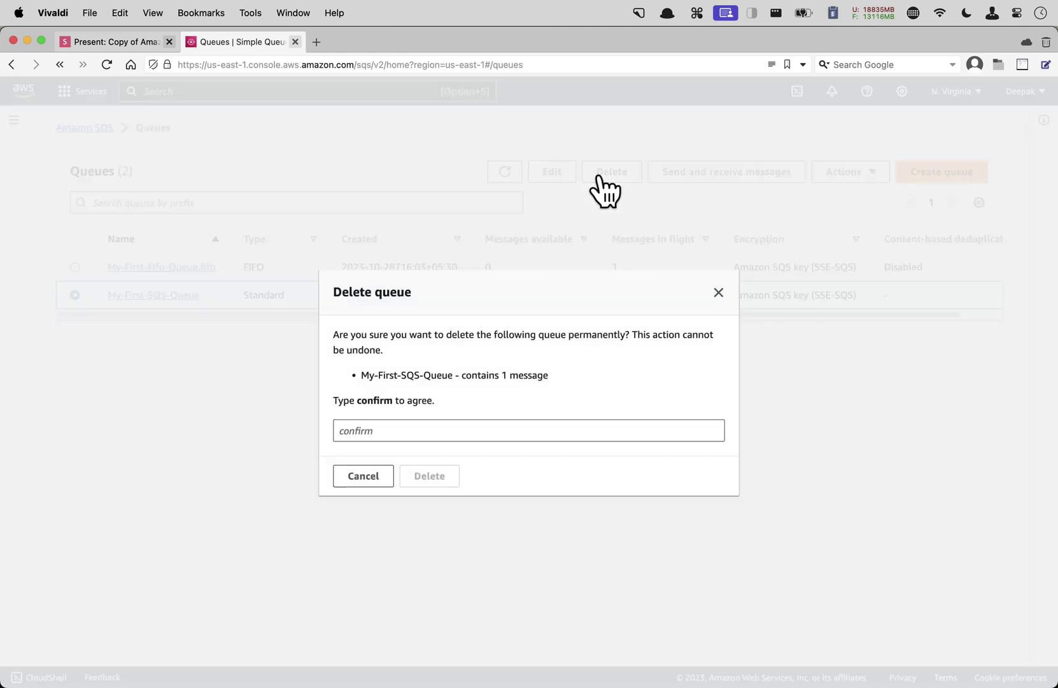
left_click(411, 430)
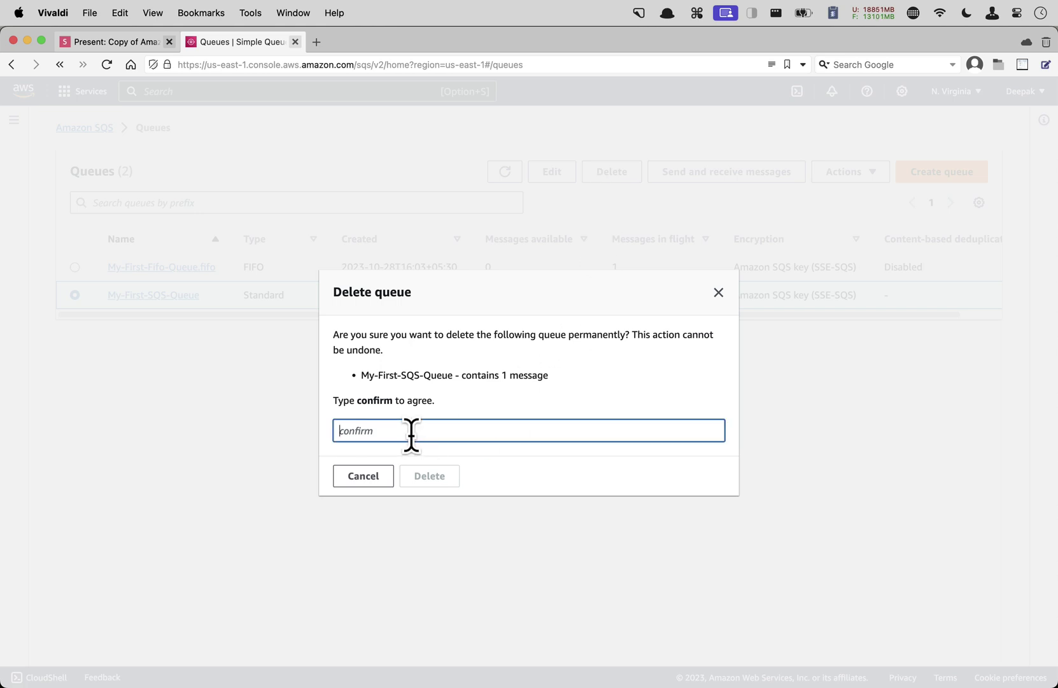
type("confirm")
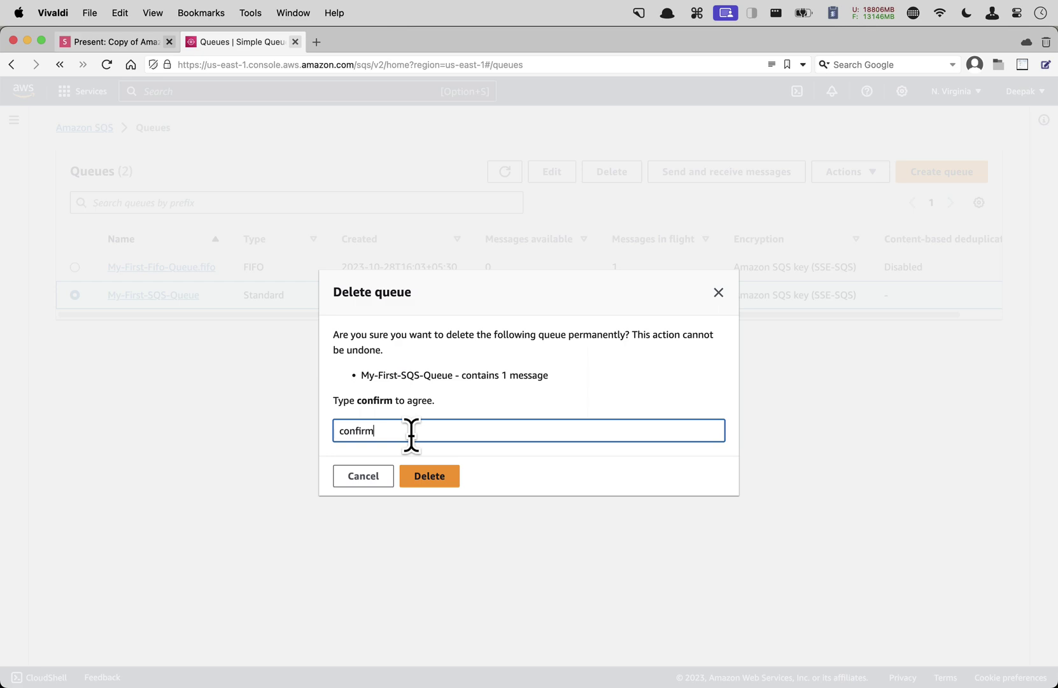
left_click(431, 478)
Delete the FIFO queue My-First-Fifo-Queue.fifo, entering "confirm" to agree to the permanent deletion.
left_click(75, 301)
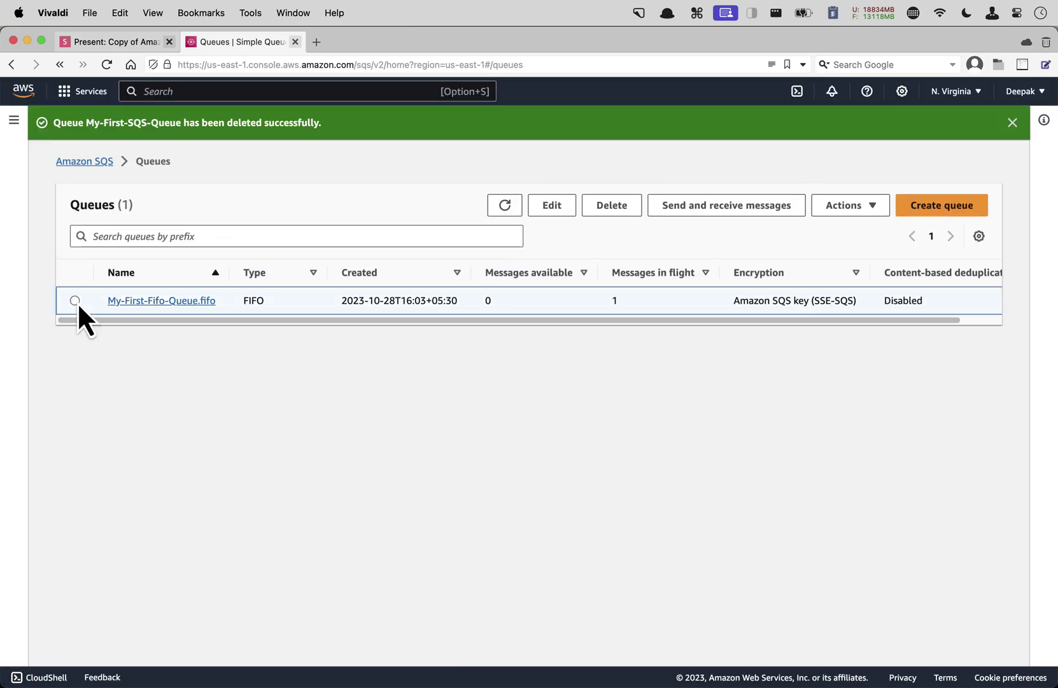
left_click(608, 206)
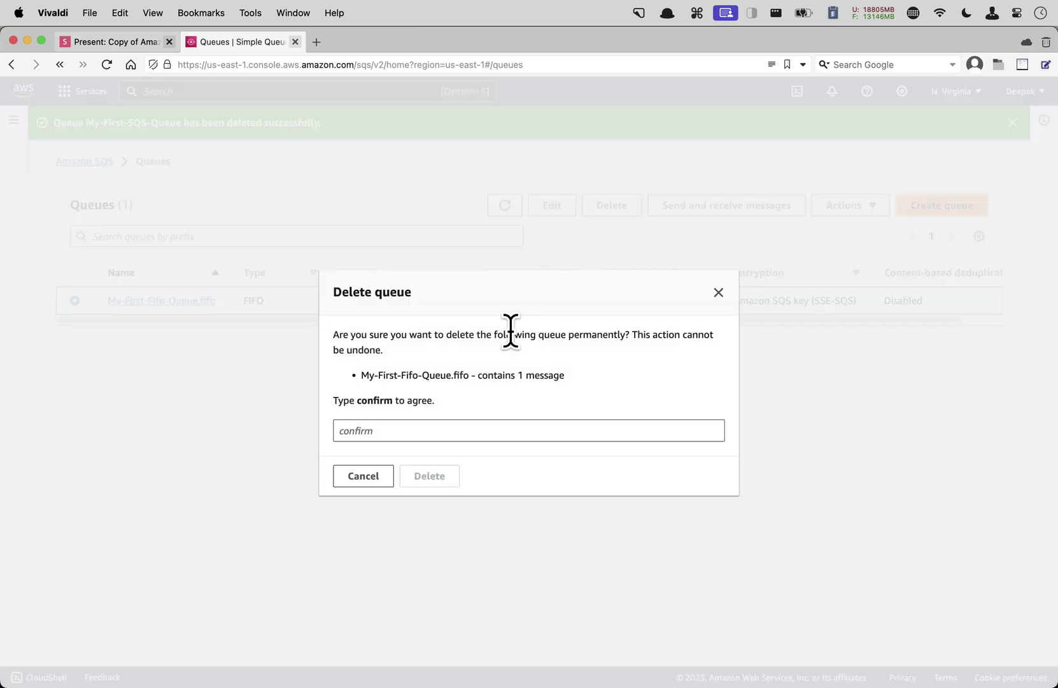
left_click(426, 437)
type("conf")
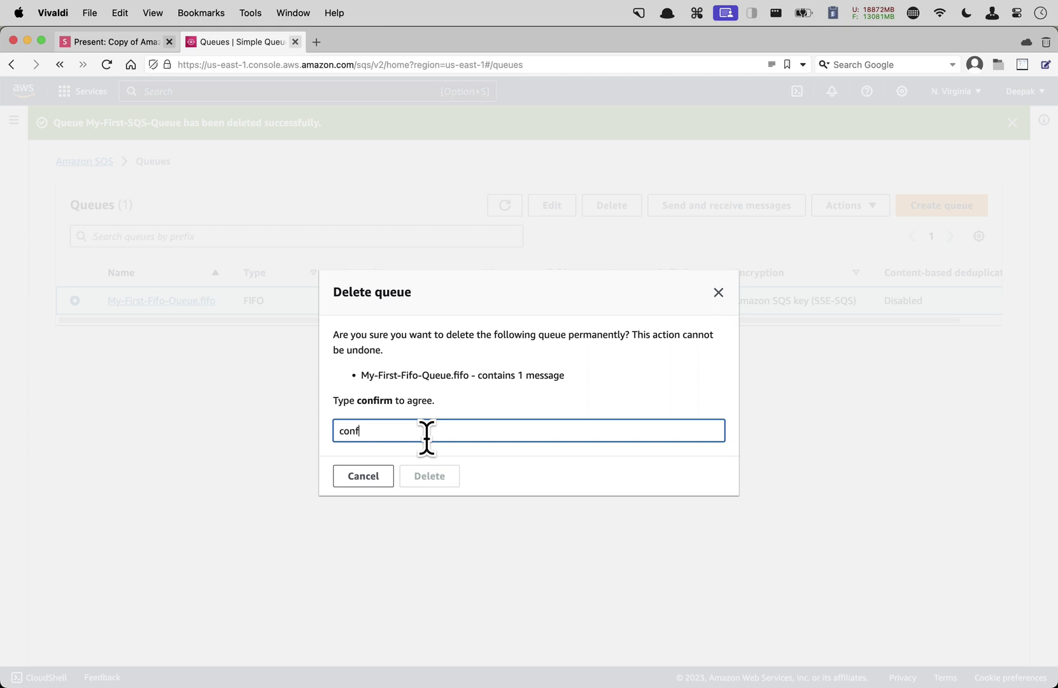
type("irm")
left_click(428, 474)
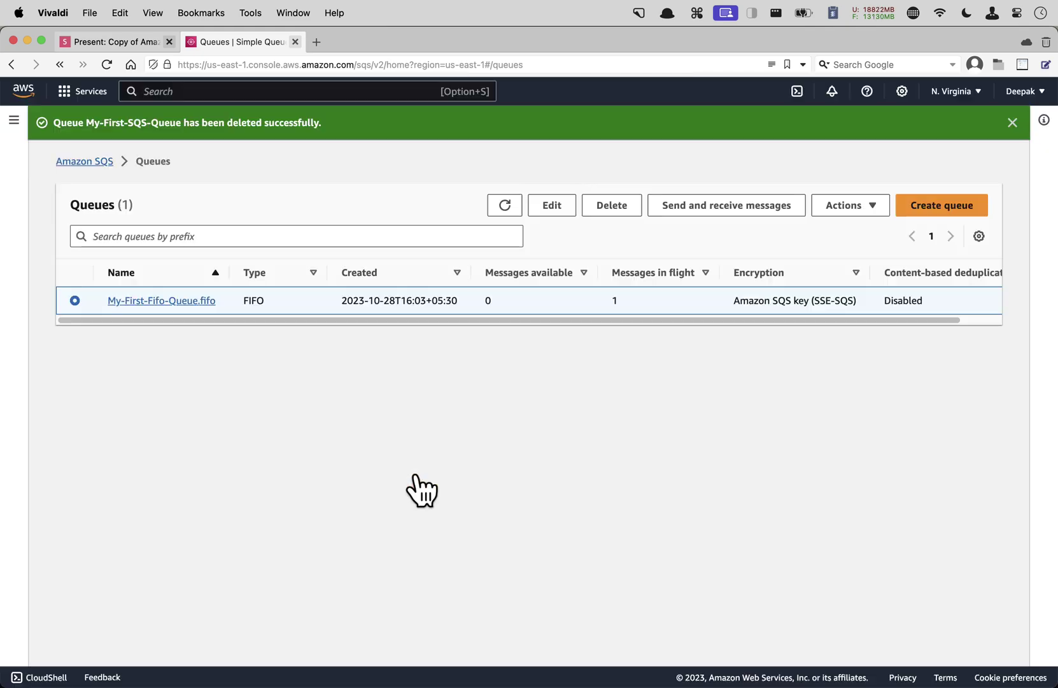
Switch to the presentation and advance to the closing "Thanks For Watching" slide.
left_click(123, 41)
key("Right")
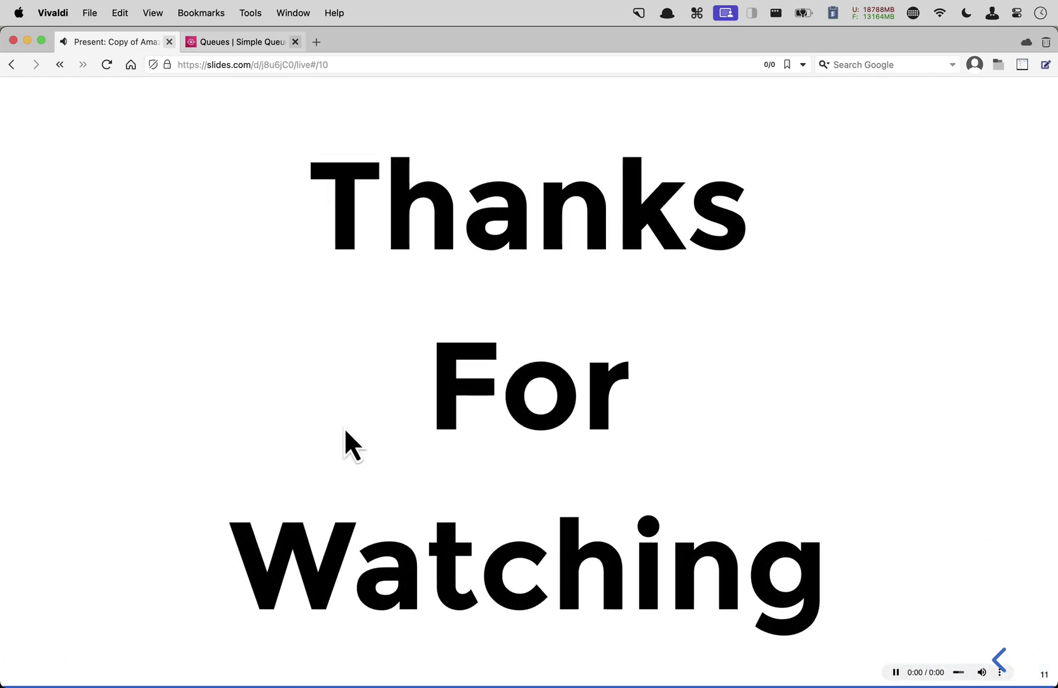